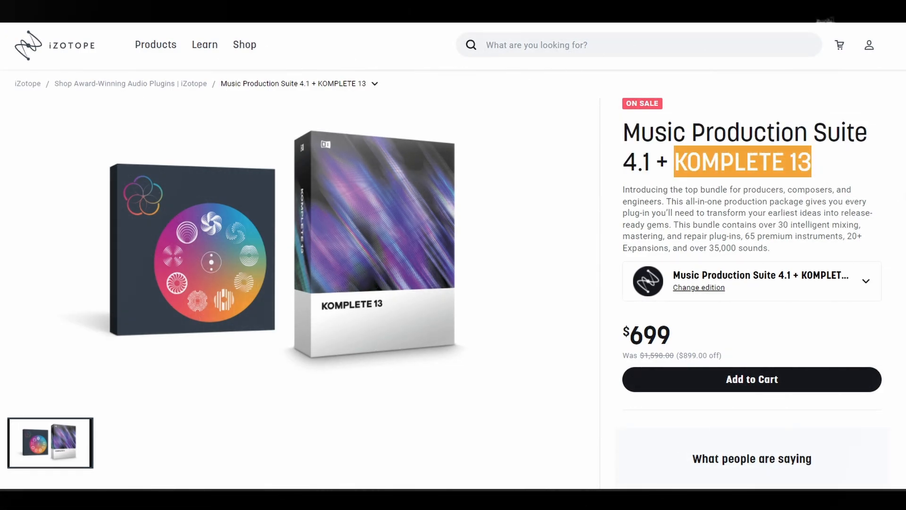
- Look through the products and license details included in the Music Production Suite 4.1 + KOMPLETE 13 bundle
scroll(701, 331, "down", 3)
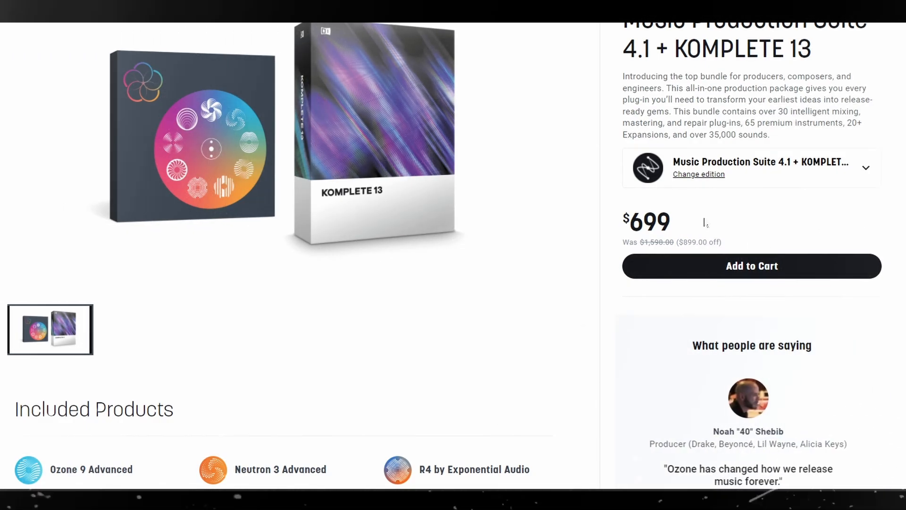
scroll(711, 228, "down", 5)
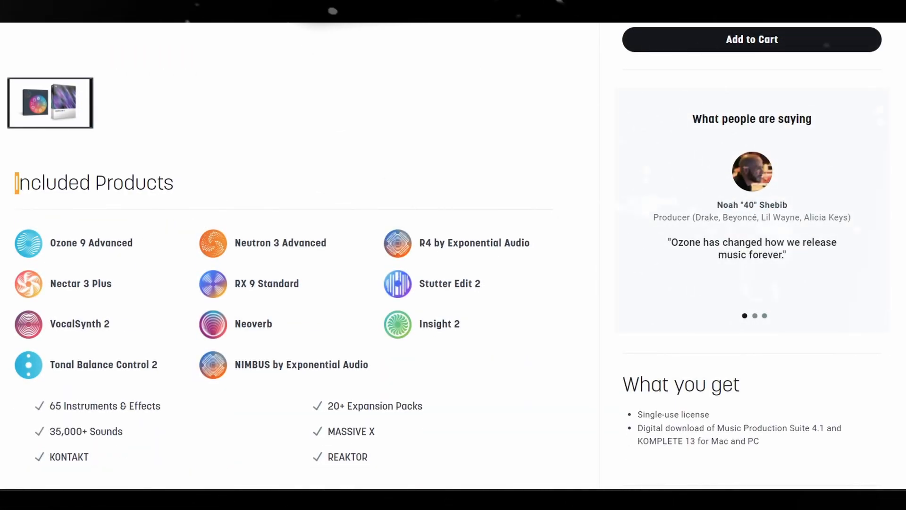
scroll(226, 192, "down", 2)
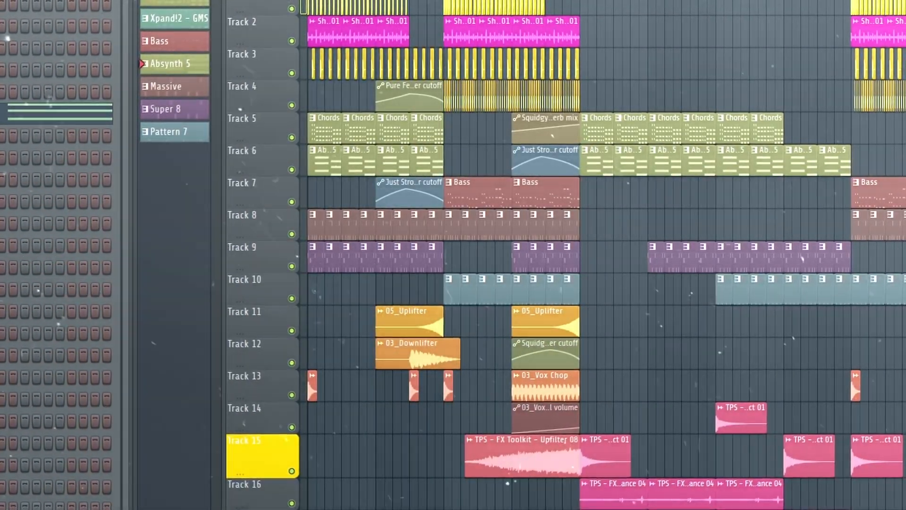
- Play the song arrangement in the Playlist and follow its sections from the intro into the breakdown starting at bar 17
key("space")
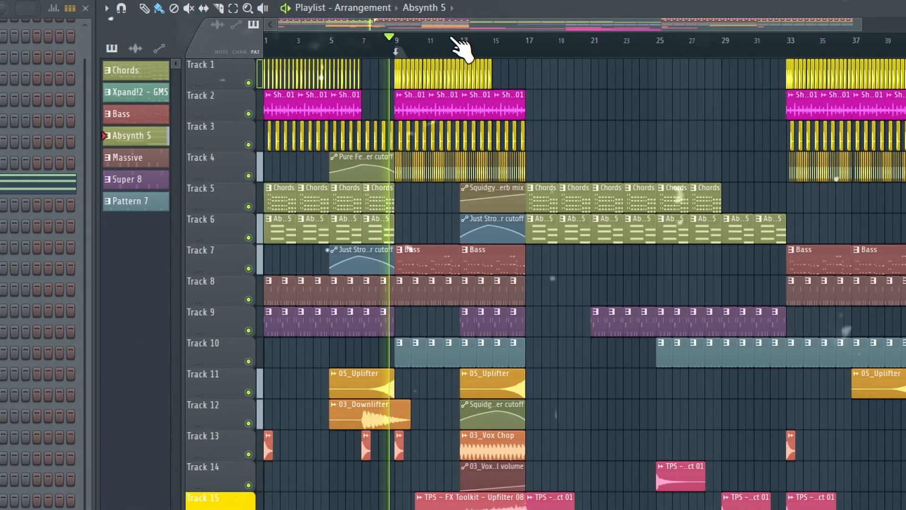
scroll(385, 43, "up", 5)
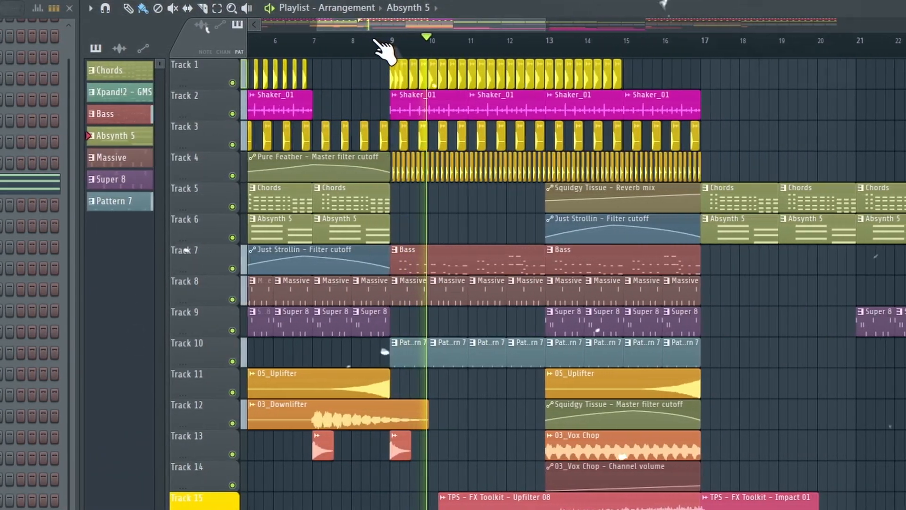
left_click_drag(377, 26, 345, 24)
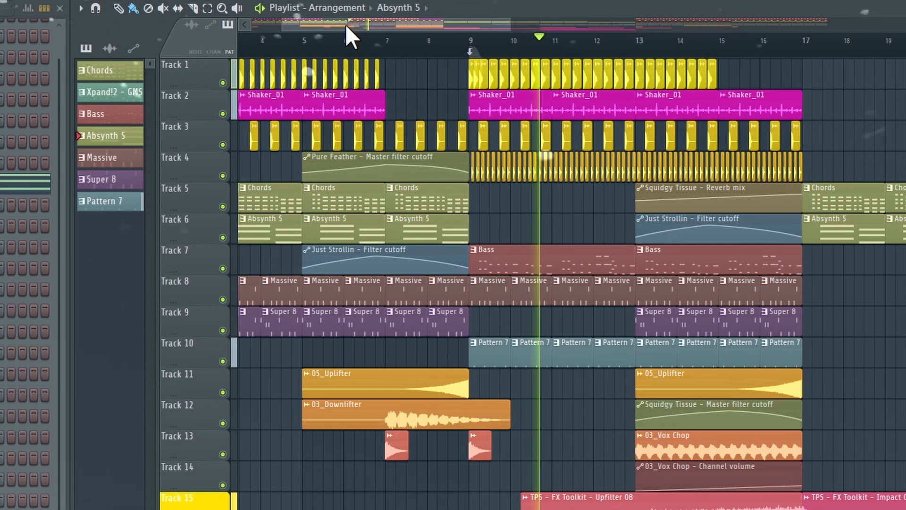
scroll(407, 54, "down", 2)
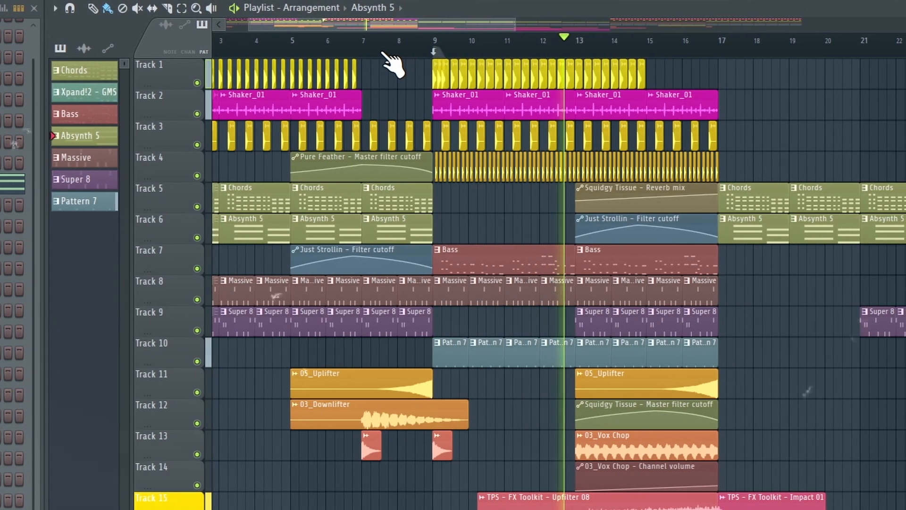
scroll(397, 65, "down", 1)
scroll(387, 62, "down", 2)
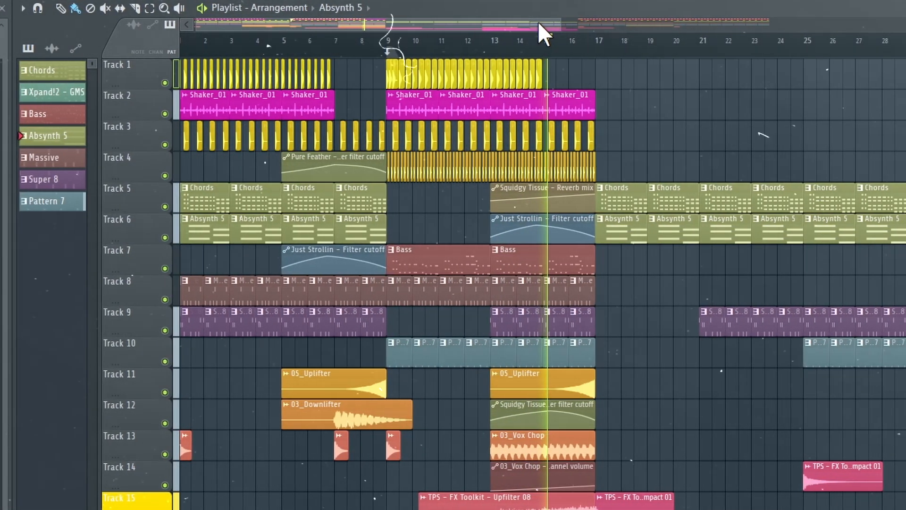
left_click_drag(537, 21, 585, 29)
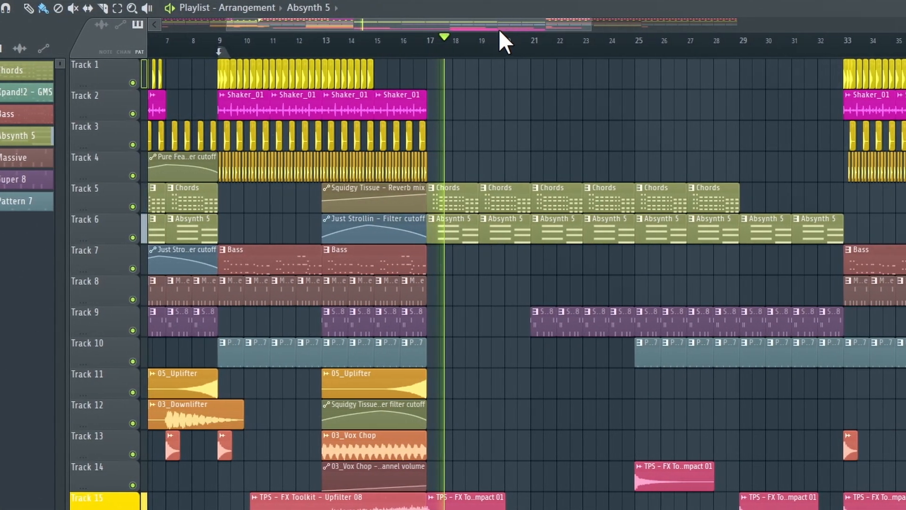
scroll(498, 45, "down", 1)
scroll(494, 46, "down", 2)
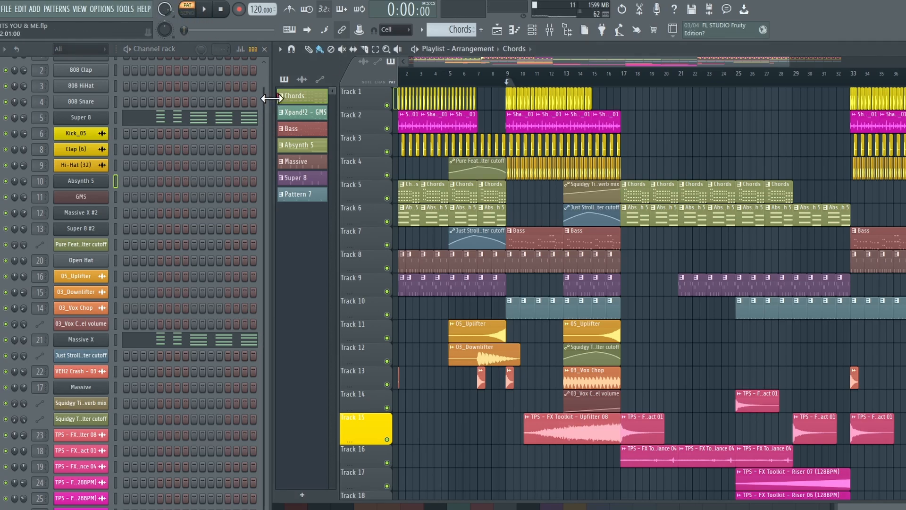
- Widen the Channel rack to show the full Chords pattern and audition its Super 8 synth with the Massive X channel muted
left_click_drag(271, 98, 437, 131)
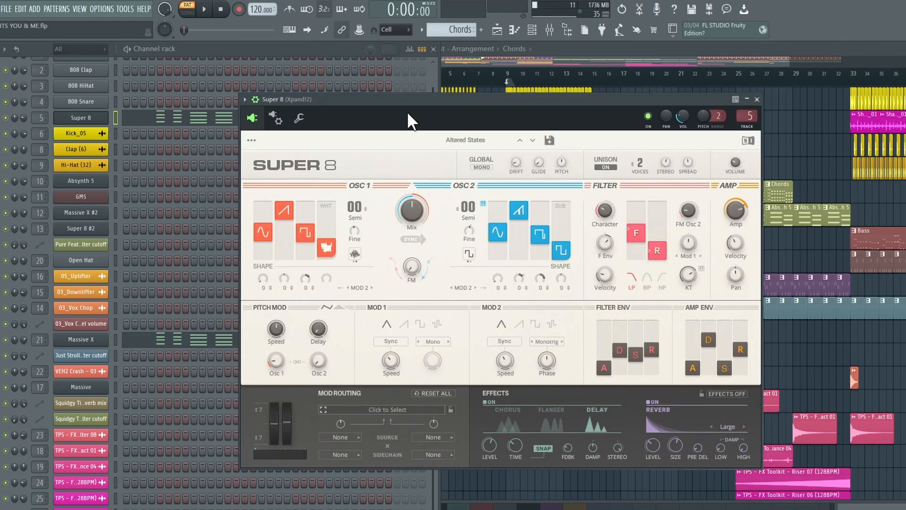
left_click_drag(408, 114, 545, 74)
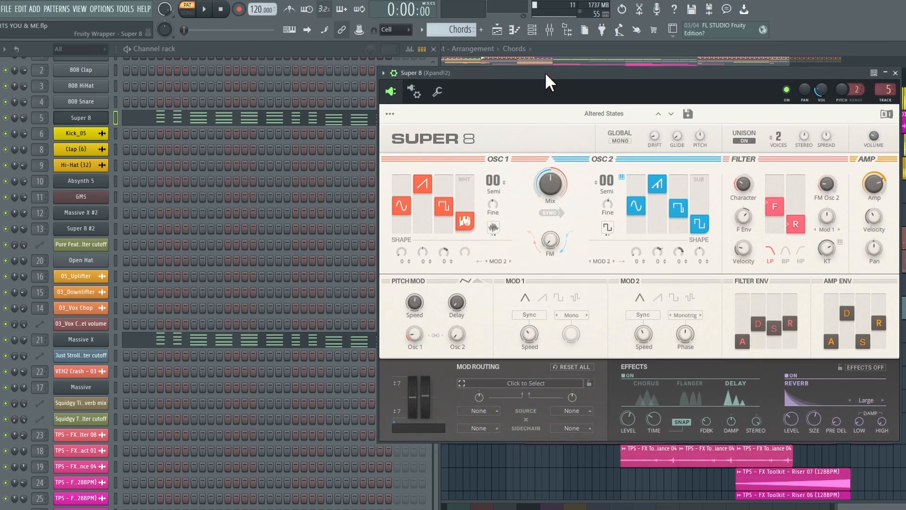
key("space")
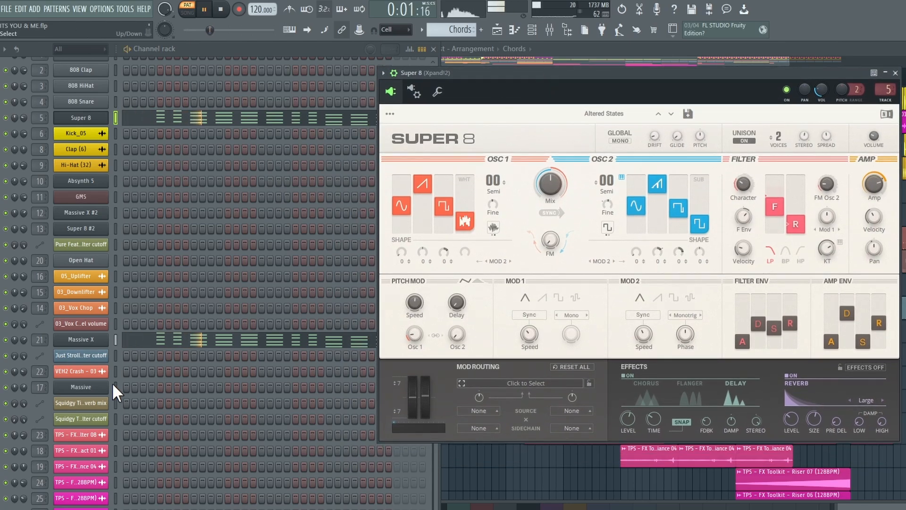
left_click(10, 340)
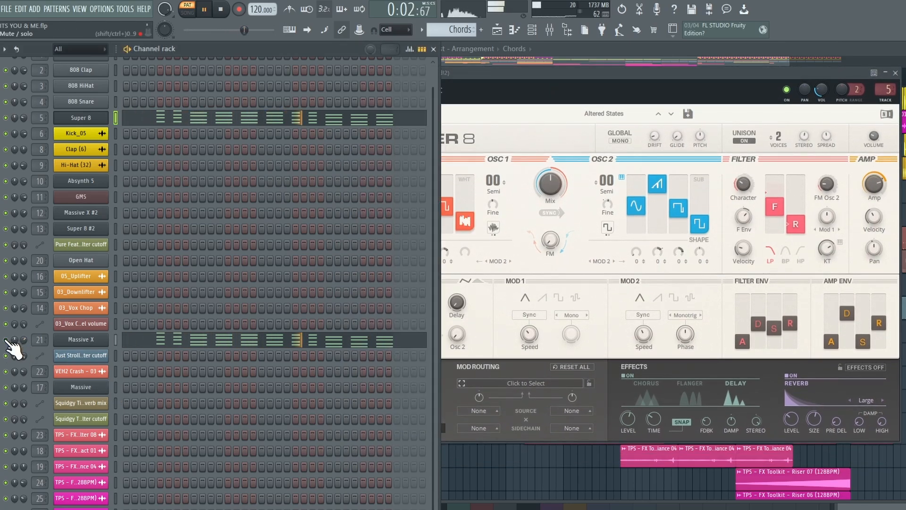
left_click(579, 71)
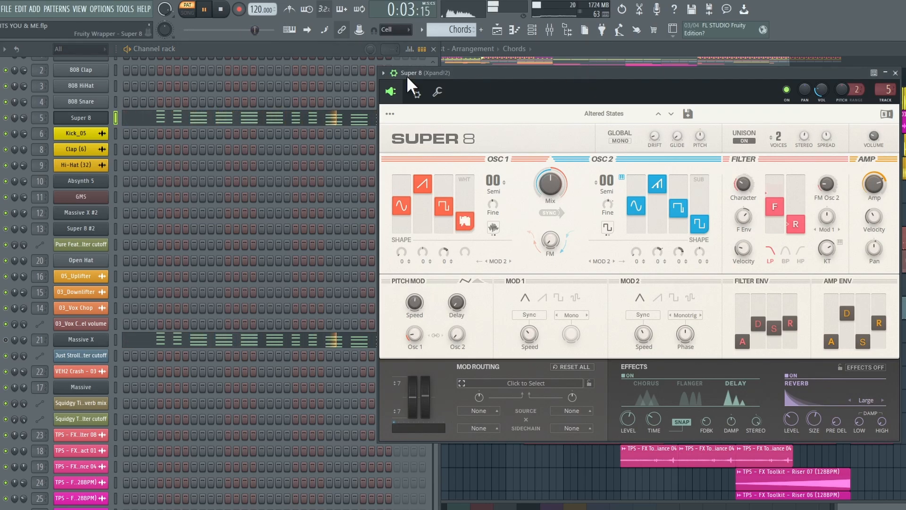
key("space")
left_click_drag(24, 117, 24, 117)
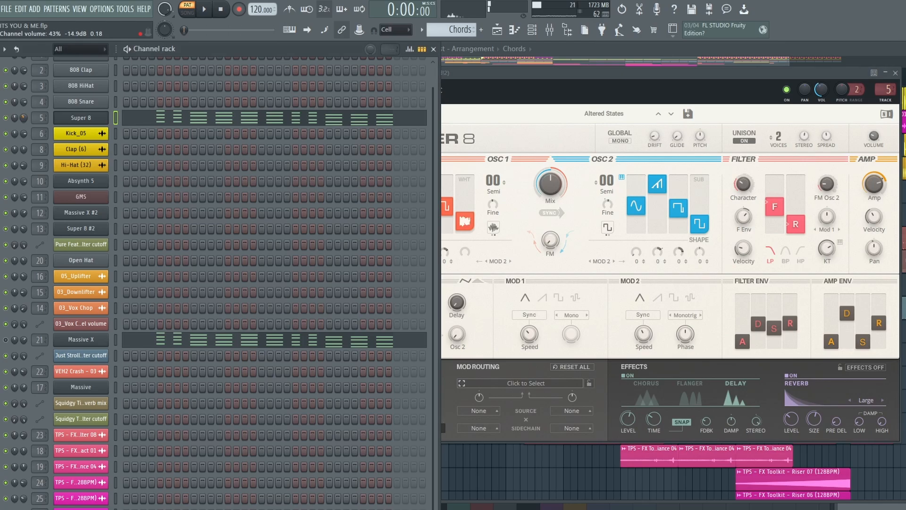
left_click(584, 75)
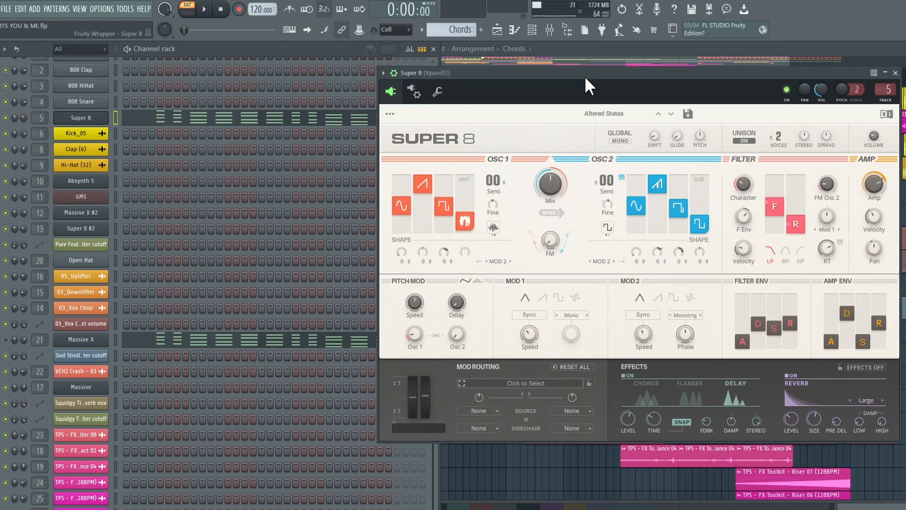
key("space")
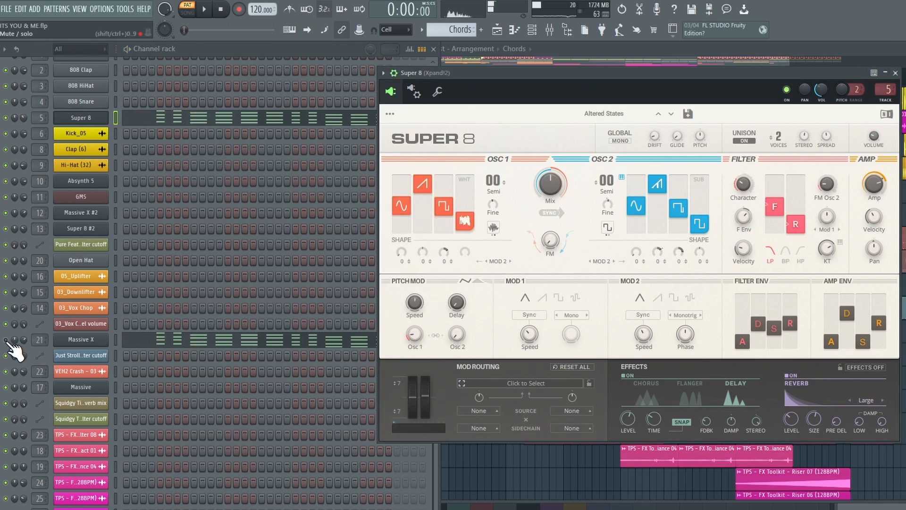
- Unmute and open Massive X, play the Chords pattern to audition its Mallets Mallet sound, and mute the Super 8 channel
left_click(6, 339)
left_click(78, 343)
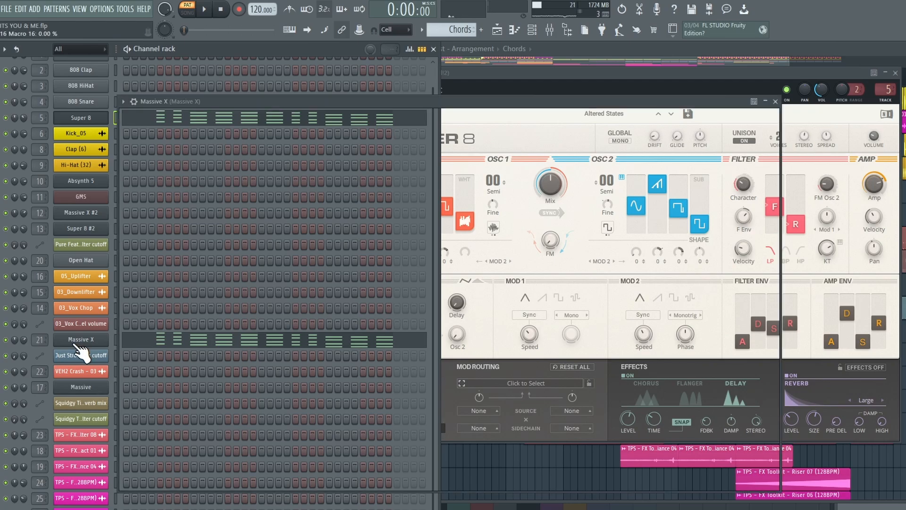
left_click_drag(276, 95, 344, 61)
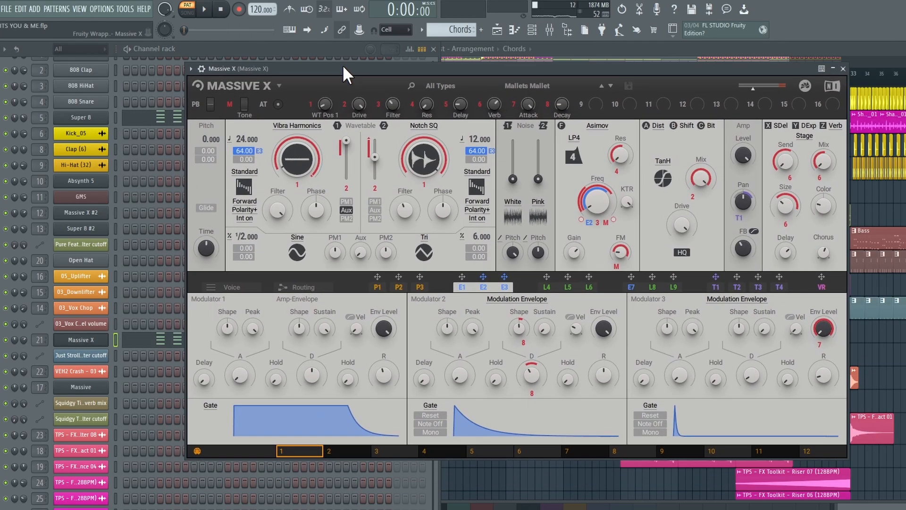
left_click(10, 121)
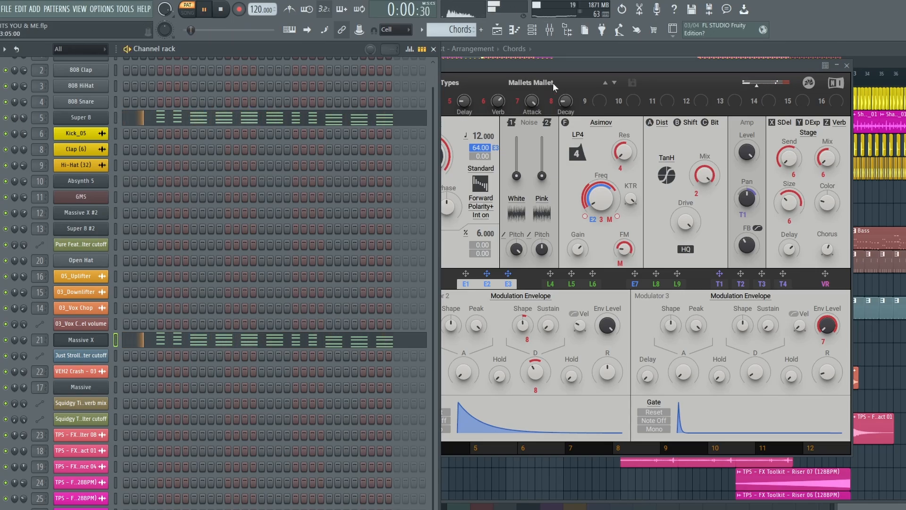
left_click_drag(563, 63, 594, 50)
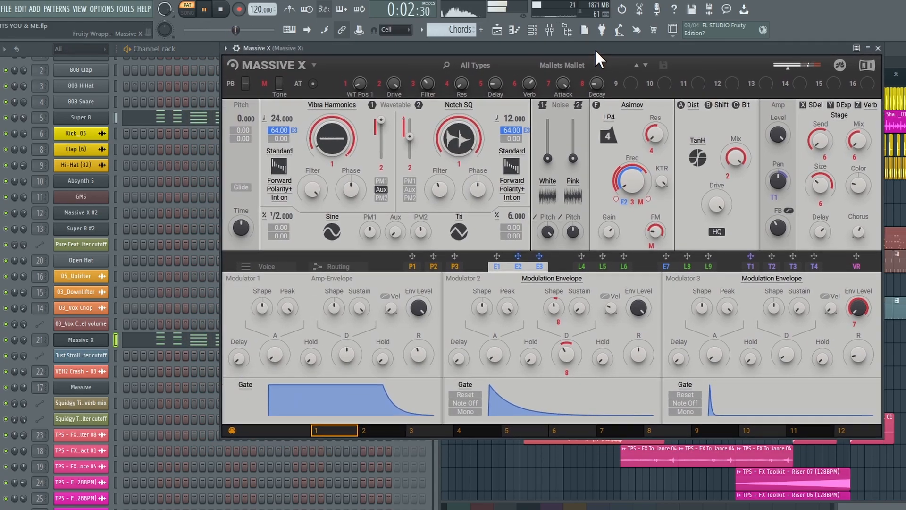
left_click(878, 48)
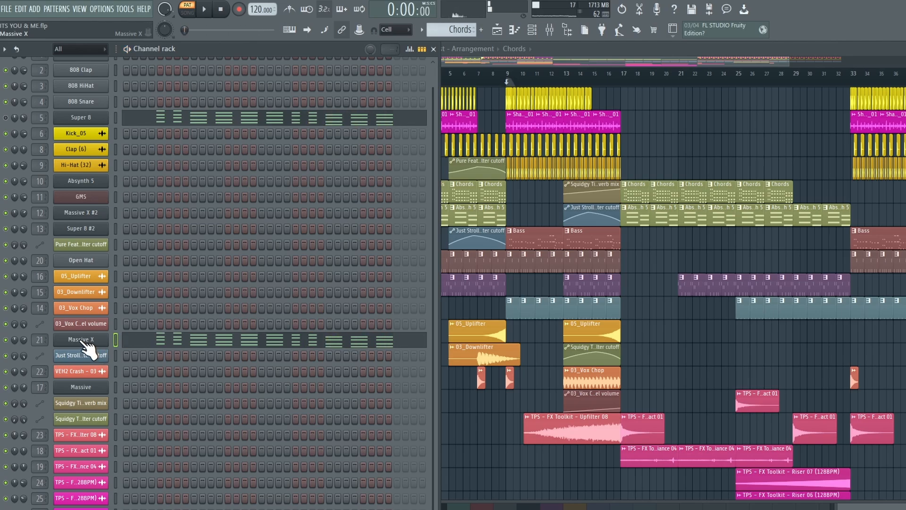
- Load Neoverb into the first effect slot of the Massive X mixer track
double_click(39, 338)
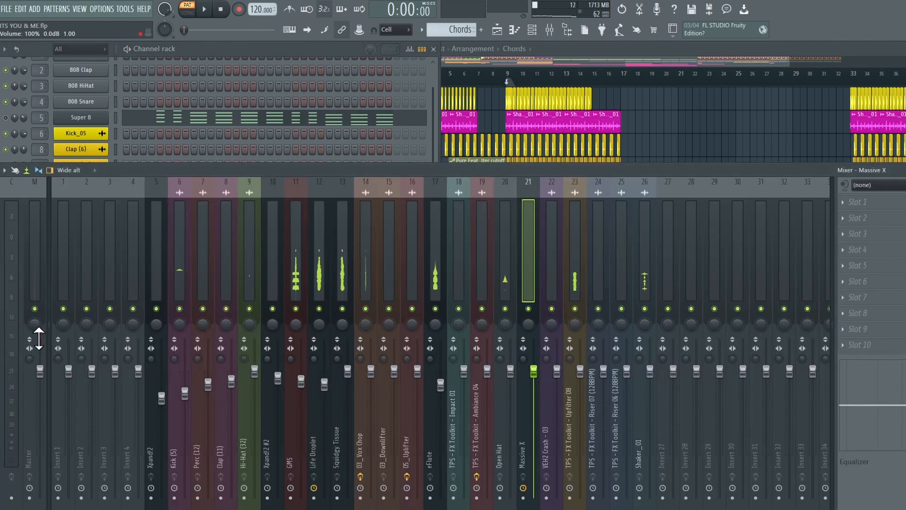
left_click(865, 204)
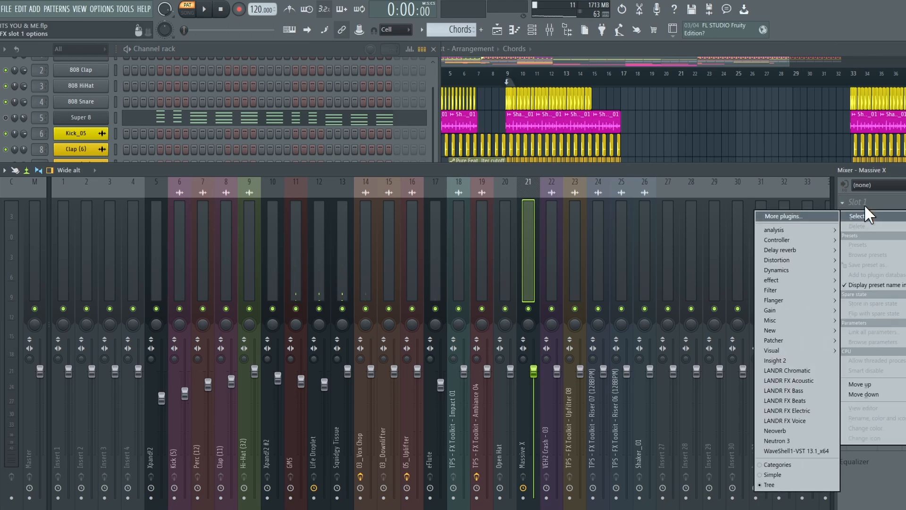
left_click(783, 431)
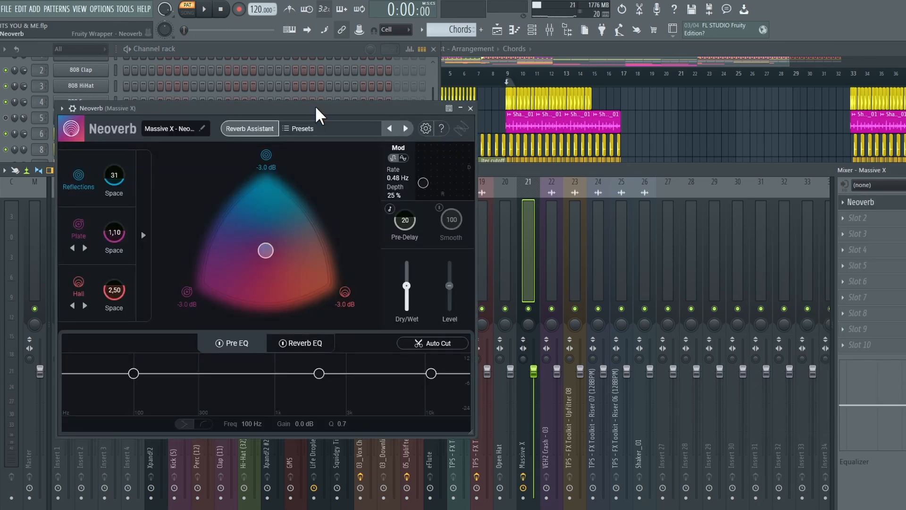
left_click_drag(315, 106, 619, 100)
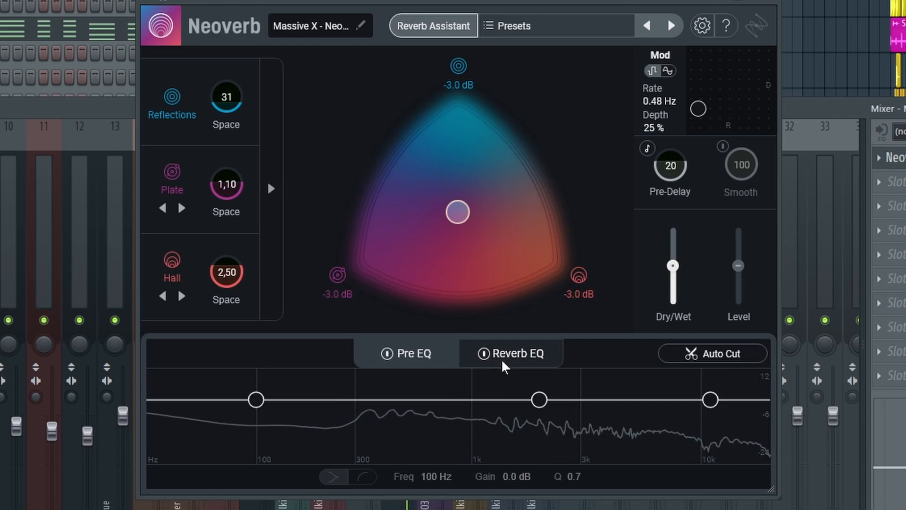
- View the Reverb EQ curve in Neoverb and compare it with the Pre EQ
left_click_drag(531, 5, 491, 21)
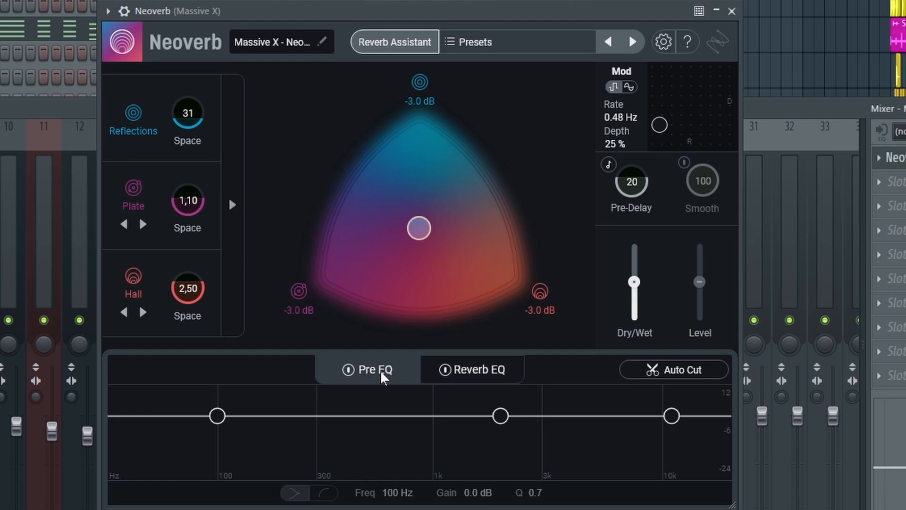
left_click(486, 375)
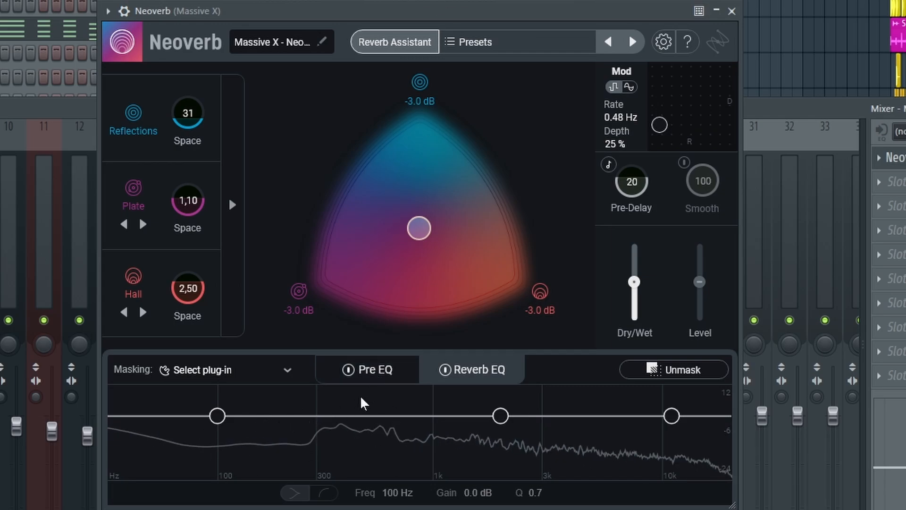
left_click_drag(500, 415, 338, 430)
- In Neoverb's Pre EQ, turn the lowest band into a 6 dB/octave low cut and place it at about 431 Hz
left_click(381, 372)
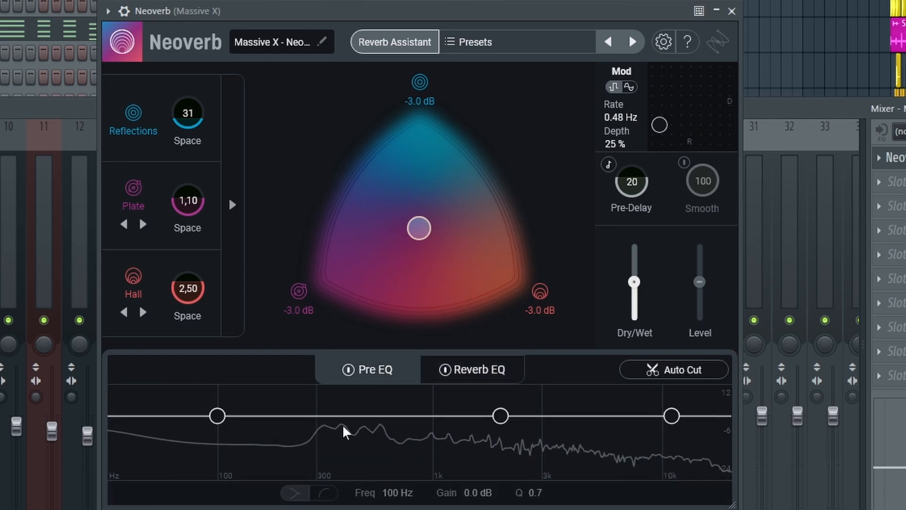
left_click_drag(217, 416, 268, 448)
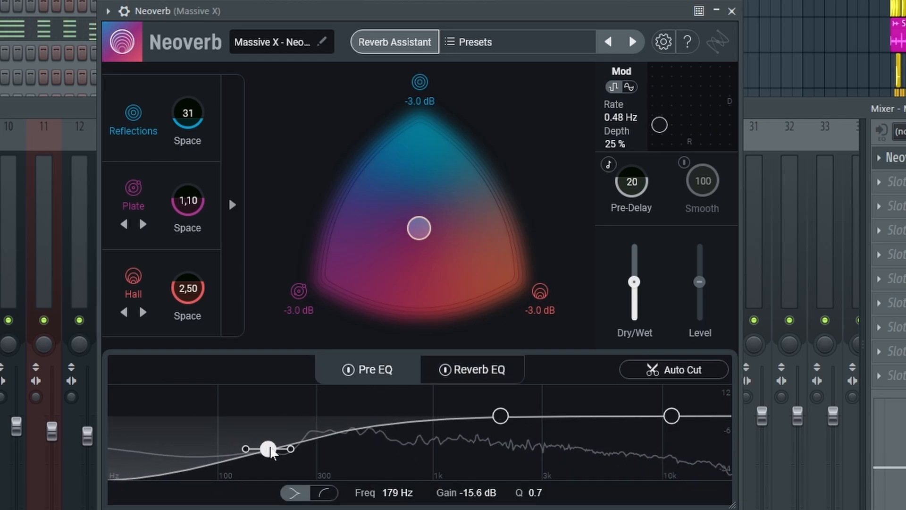
left_click(325, 493)
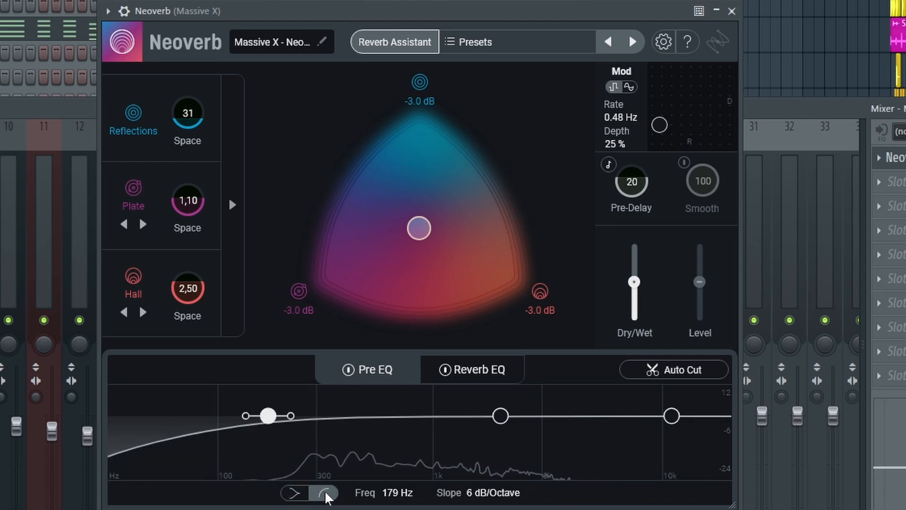
left_click_drag(267, 425, 345, 445)
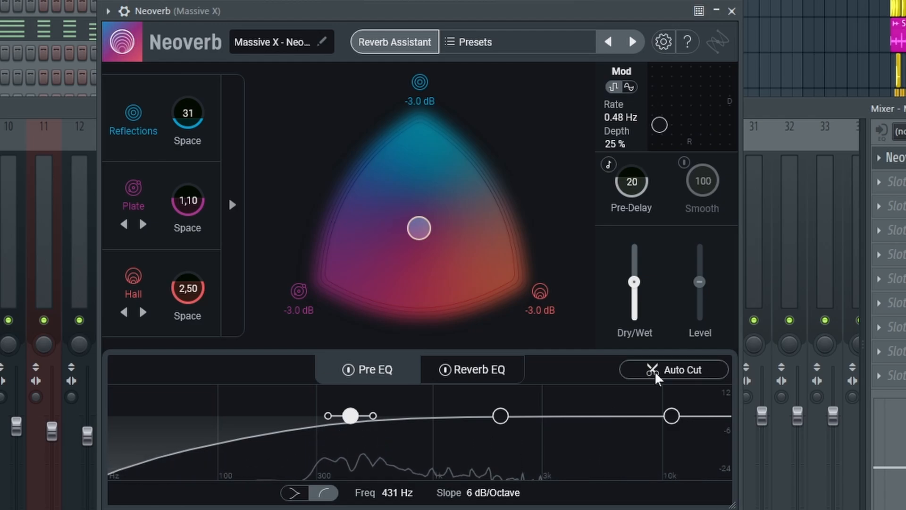
- Browse Neoverb's preset categories, look through the All Purpose presets, and close the plugin
left_click(455, 48)
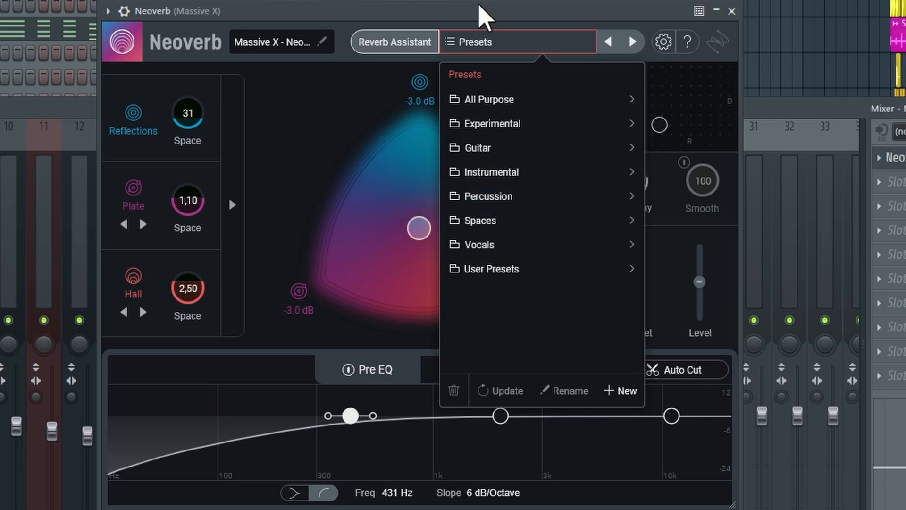
left_click(581, 105)
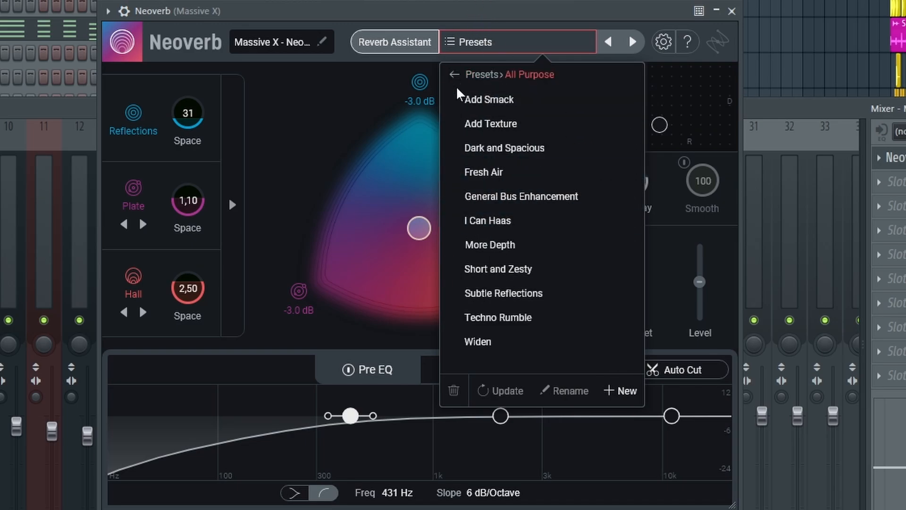
left_click(731, 11)
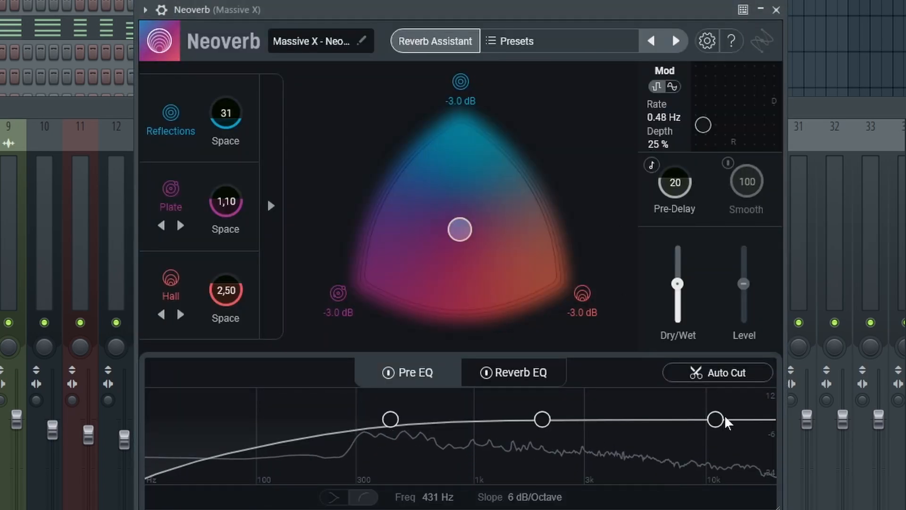
- Cut the Pre EQ's highest band at about 10.4 kHz, and in the Reverb EQ set the bands to 8571 Hz, -21.4 dB and 423 Hz, -8.8 dB
left_click_drag(727, 422, 725, 467)
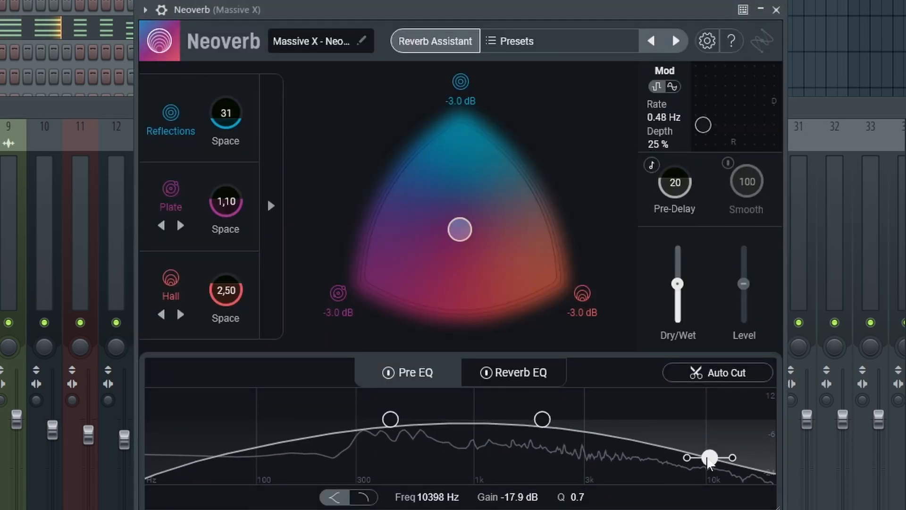
left_click(535, 371)
left_click_drag(710, 422, 692, 470)
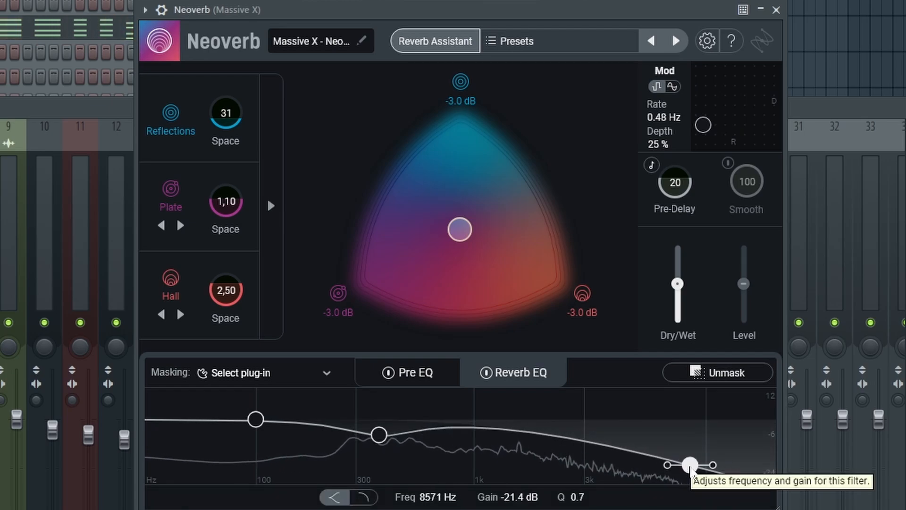
left_click_drag(379, 435, 410, 441)
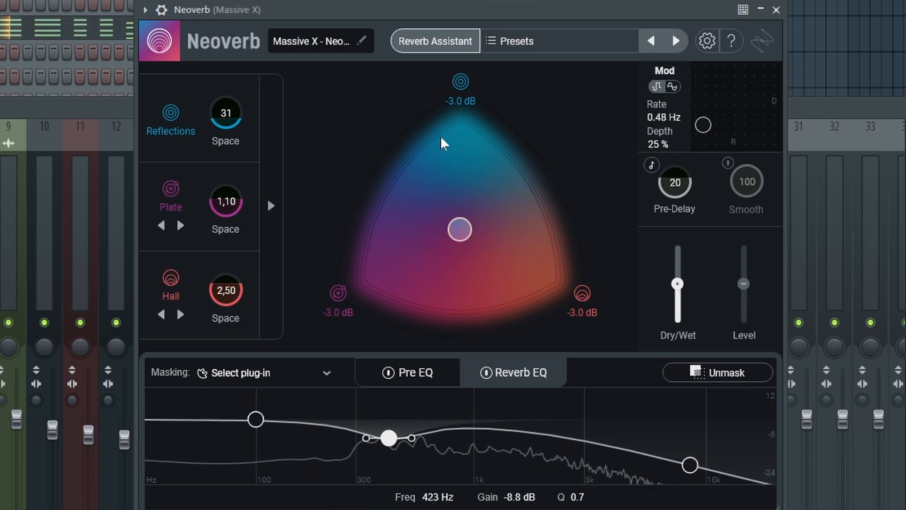
- Blend the reverb strongly toward Hall, set the Hall space to 3.57 and the Plate space to 0.84, and close Neoverb
left_click_drag(460, 230, 526, 285)
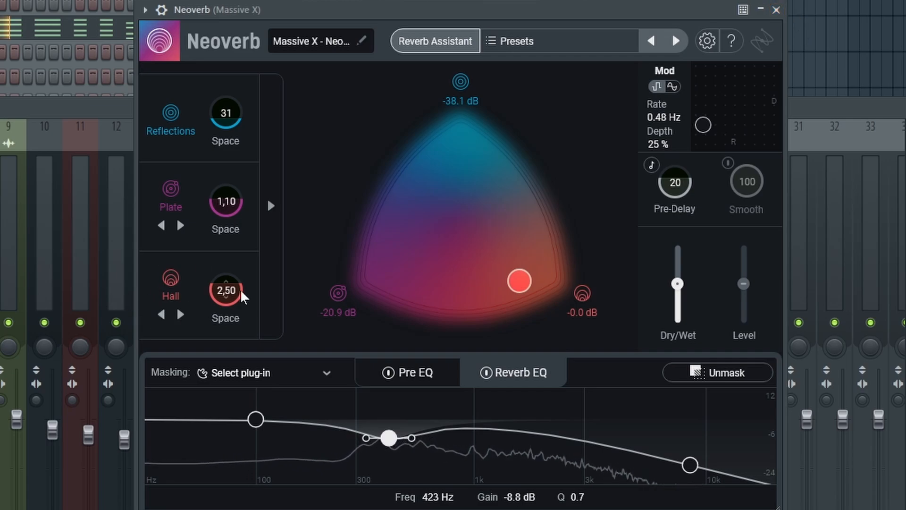
left_click_drag(239, 293, 242, 281)
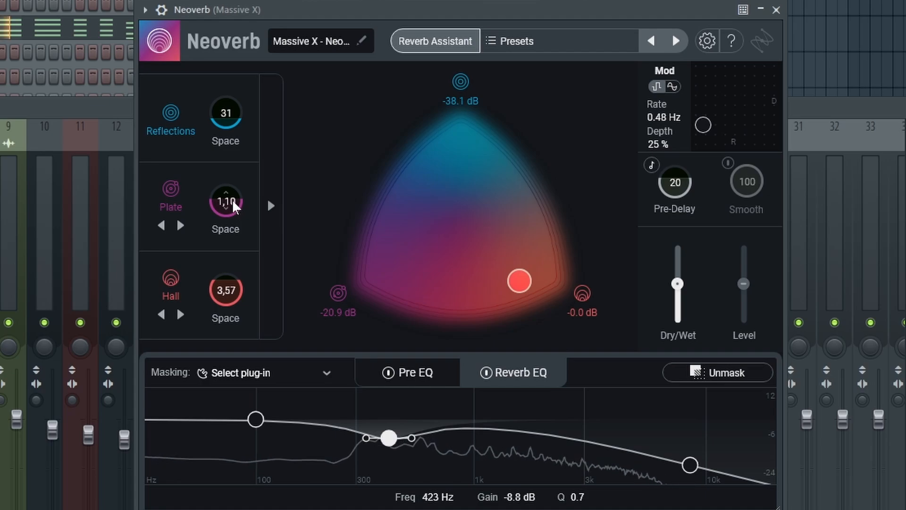
left_click_drag(233, 200, 233, 212)
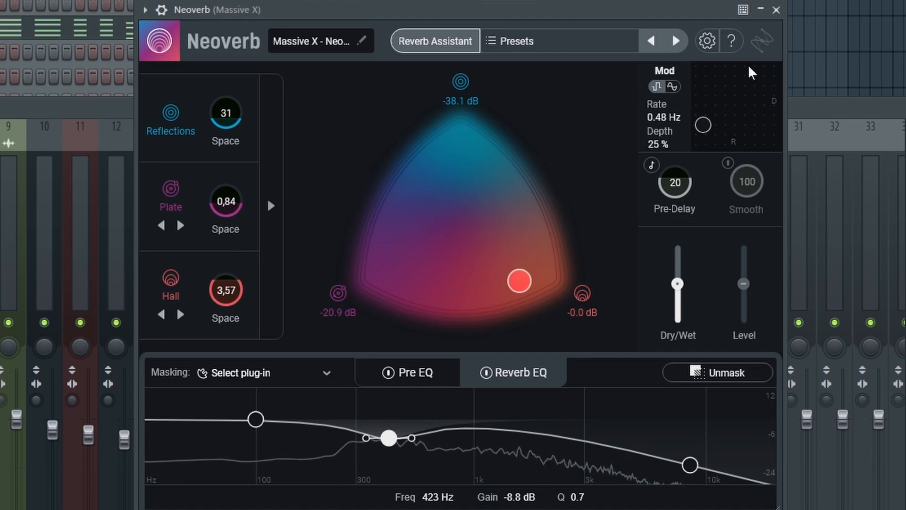
left_click(776, 10)
- Bring up the channel rack and piano roll, and play the Absynth 5 pattern to audition its sound
key("F5")
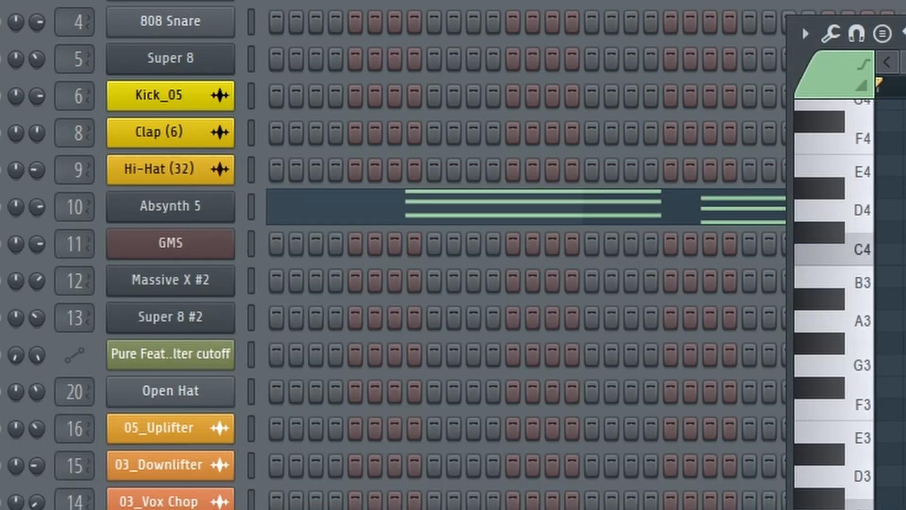
key("F7")
key("space")
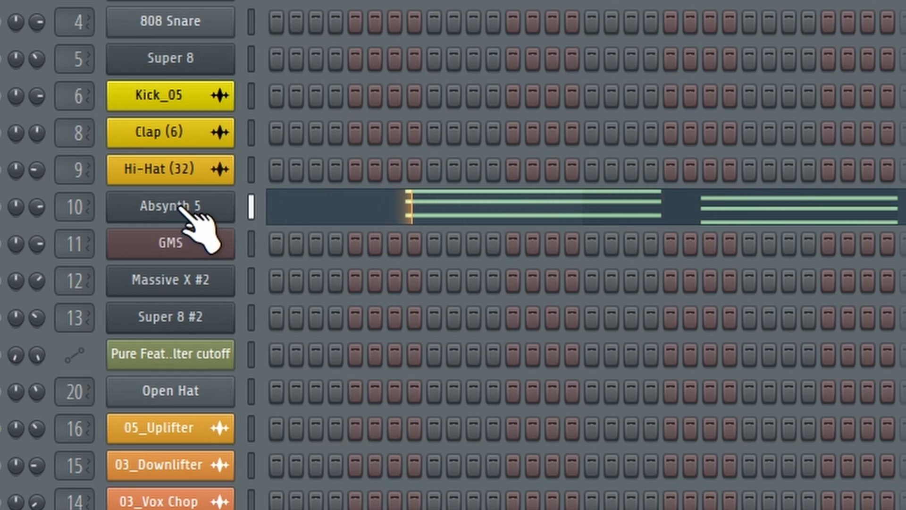
key("space")
- Load Neoverb into the first effect slot of the Absynth 5 channel's mixer track, number 10
double_click(80, 204)
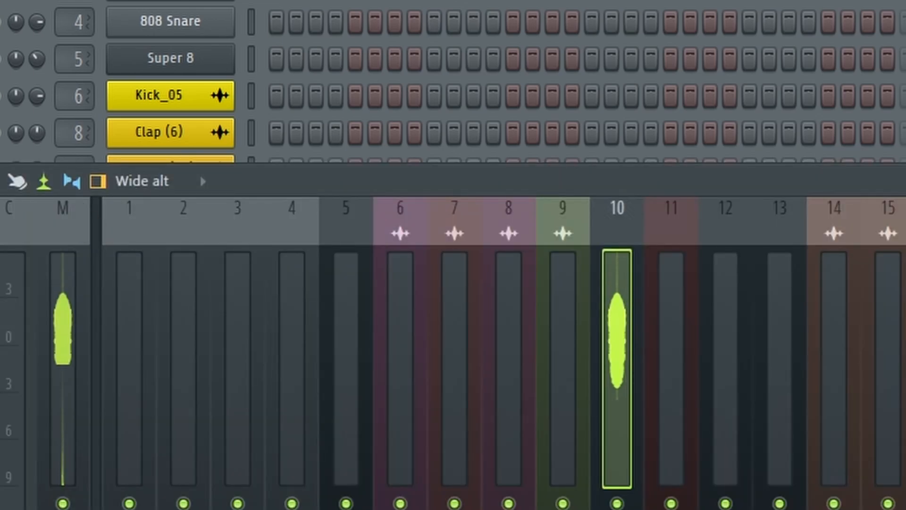
left_click(843, 202)
mouse_move(856, 216)
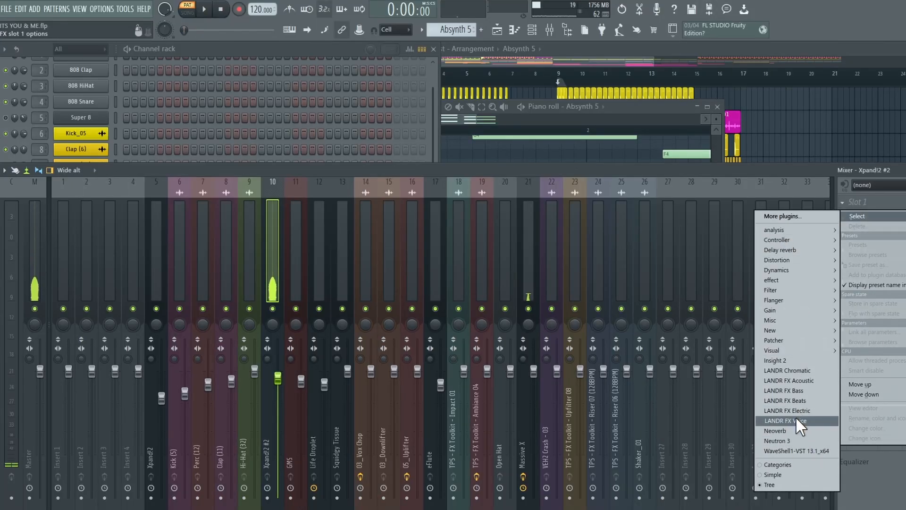
left_click(790, 429)
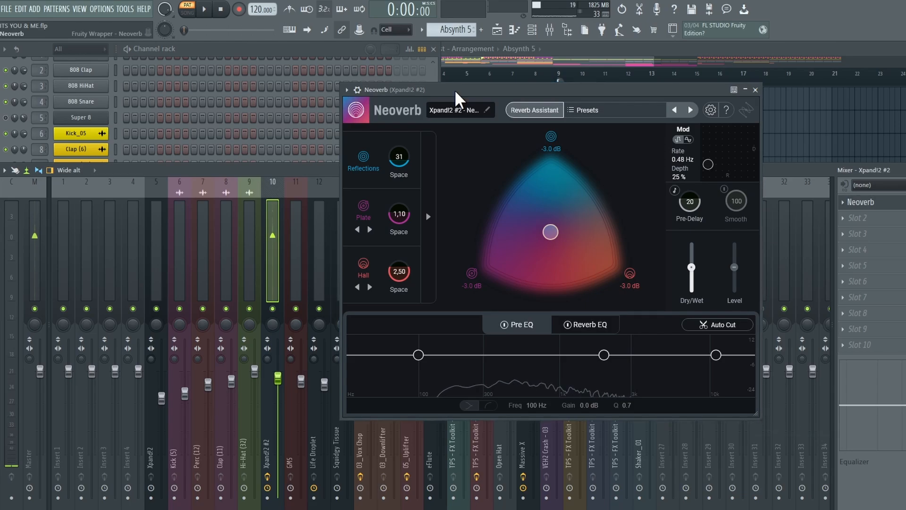
- Audition the Absynth 5 pattern with Neoverb's Back Large Hall preset from the Spaces category, and close the plugin
key("space")
left_click(576, 113)
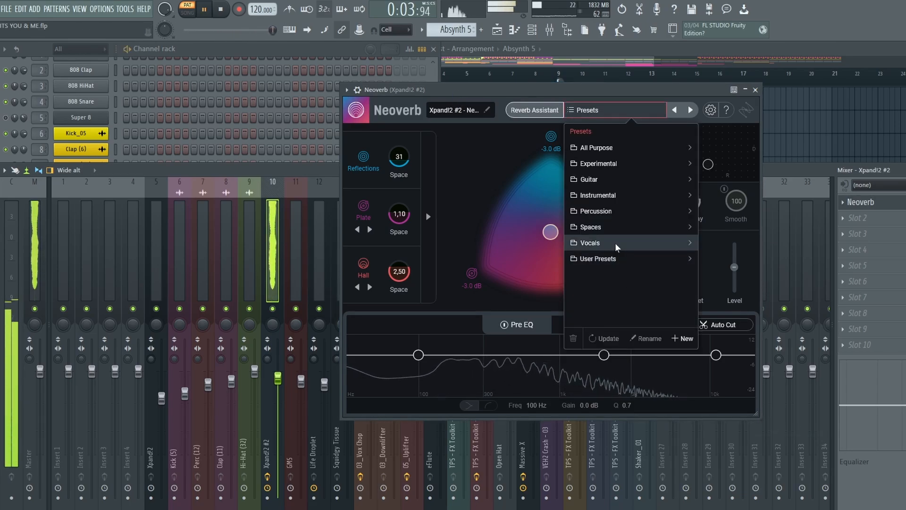
left_click(619, 228)
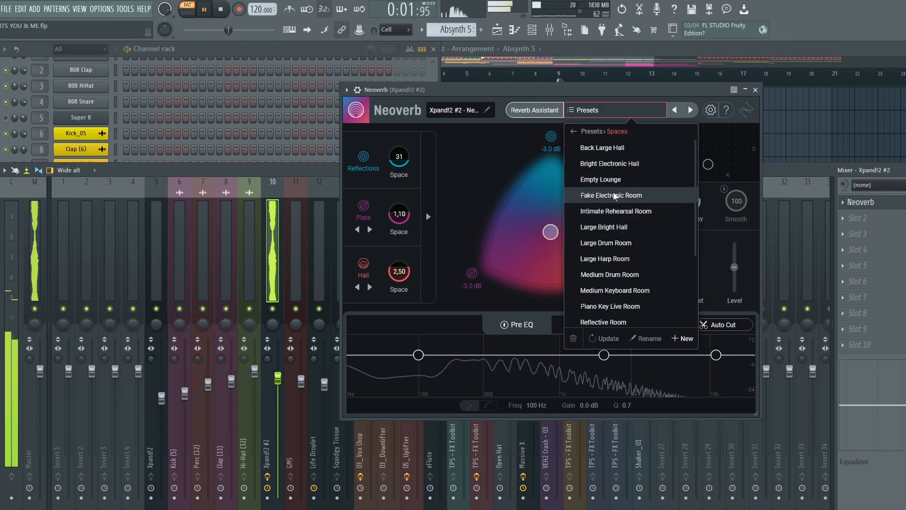
left_click(612, 152)
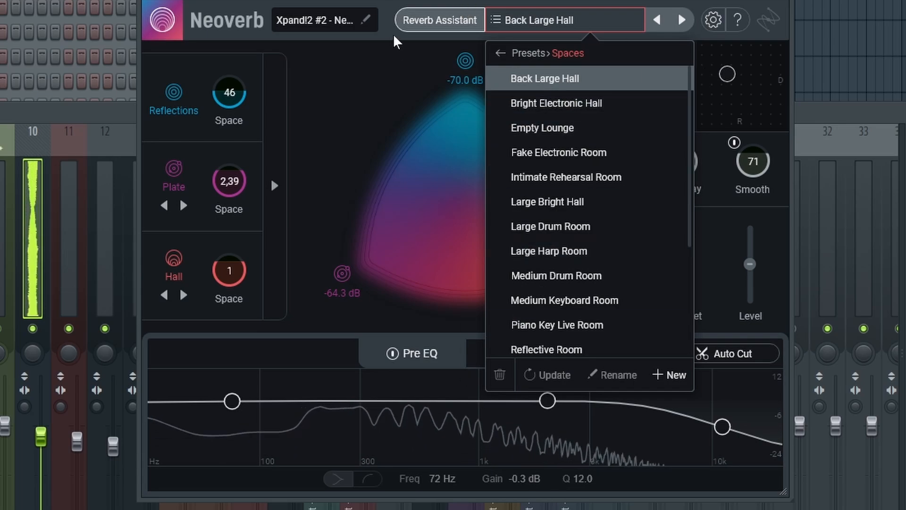
left_click(479, 152)
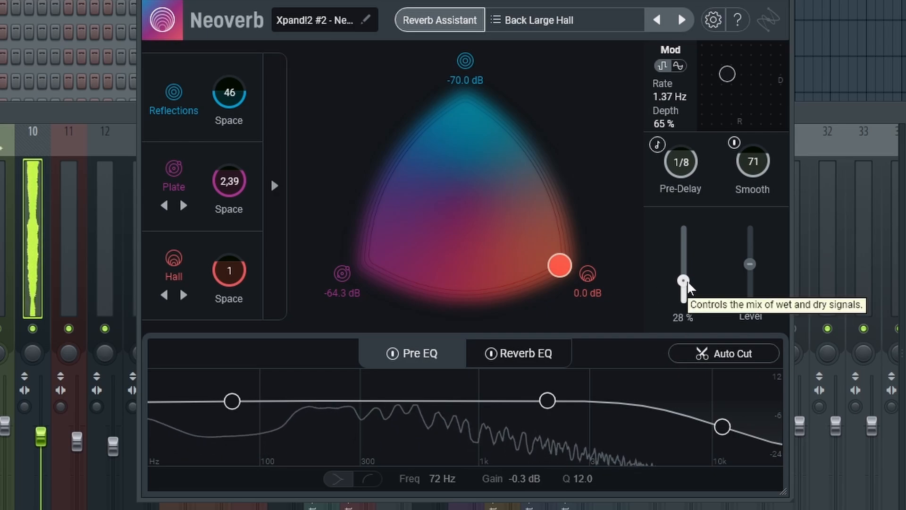
left_click(805, 8)
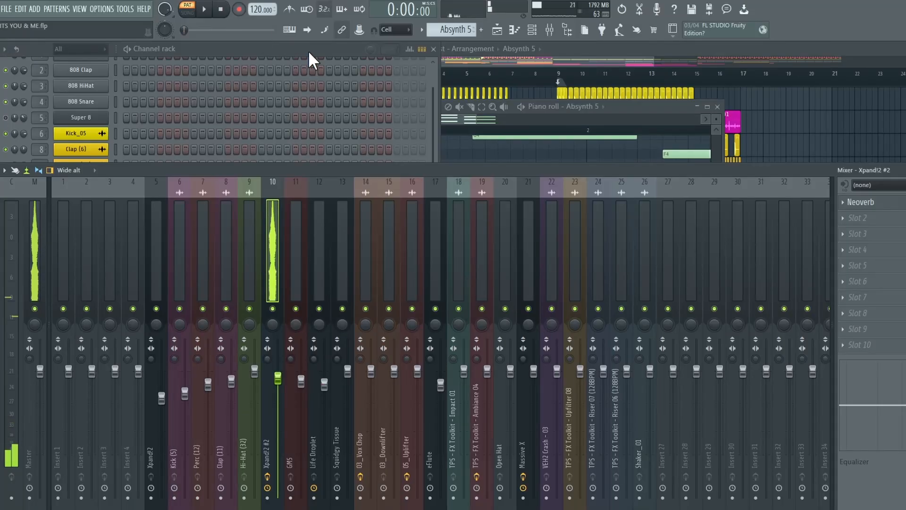
- Bring the playlist to the front, solo Track 8 with the Massive clips, and stop playback
left_click(308, 50)
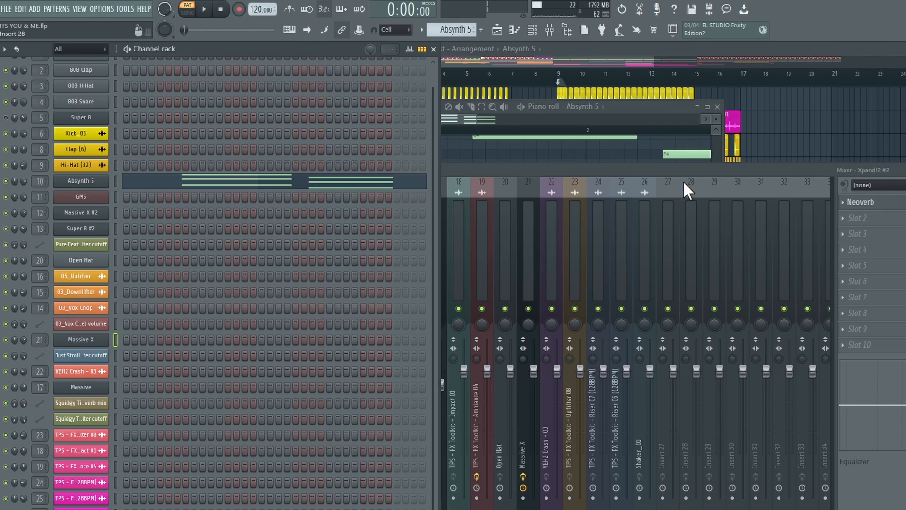
left_click(629, 113)
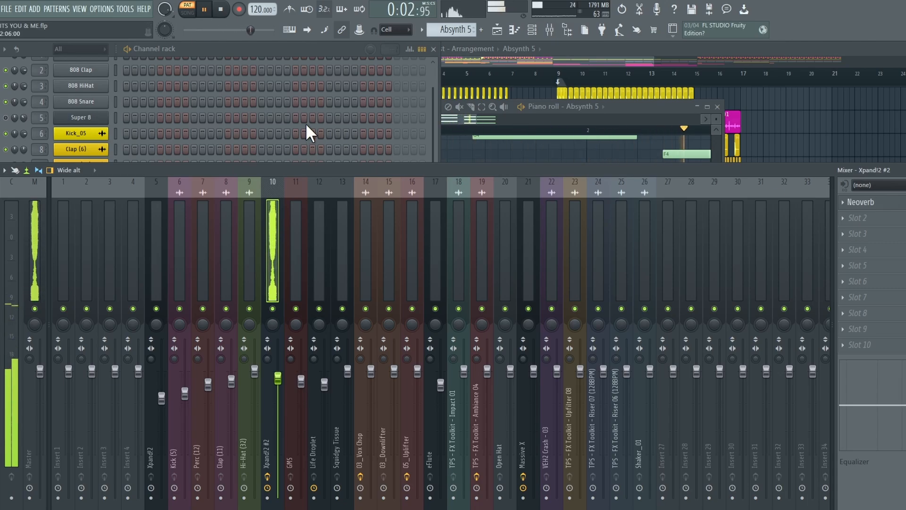
left_click(334, 48)
left_click(623, 49)
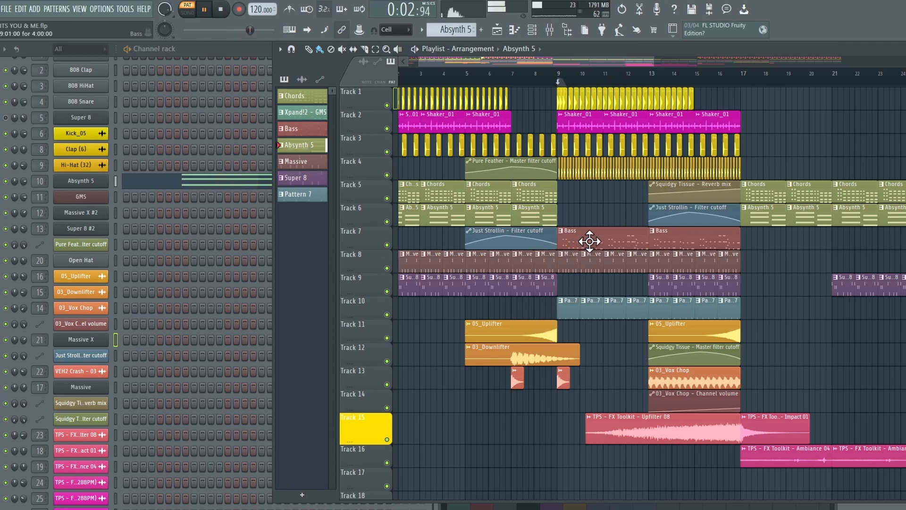
right_click(388, 268)
key("space")
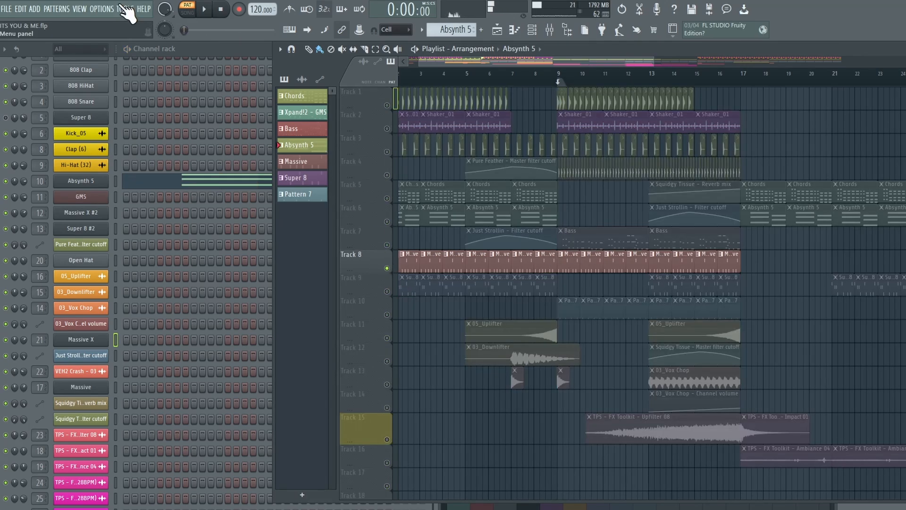
- Switch playback to song mode, pick the Massive pattern from its Track 8 clips, and play the arrangement
left_click(187, 8)
left_click(429, 264)
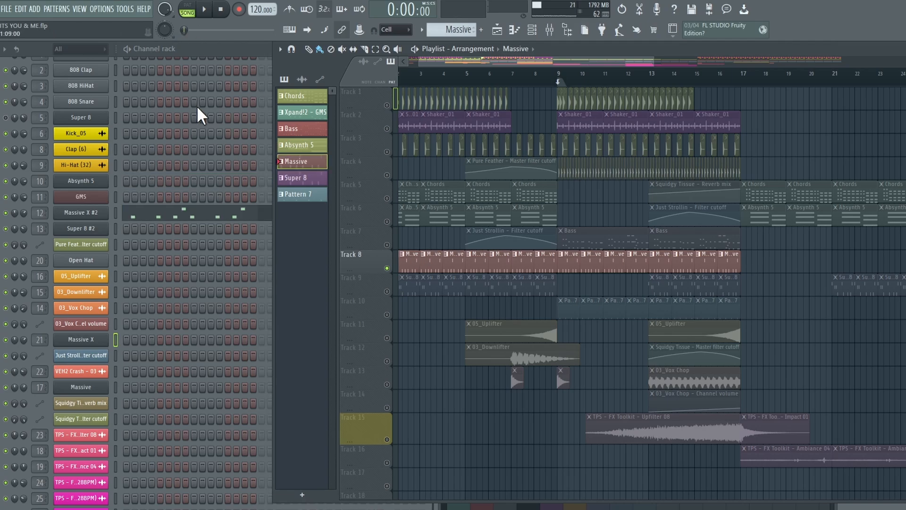
key("space")
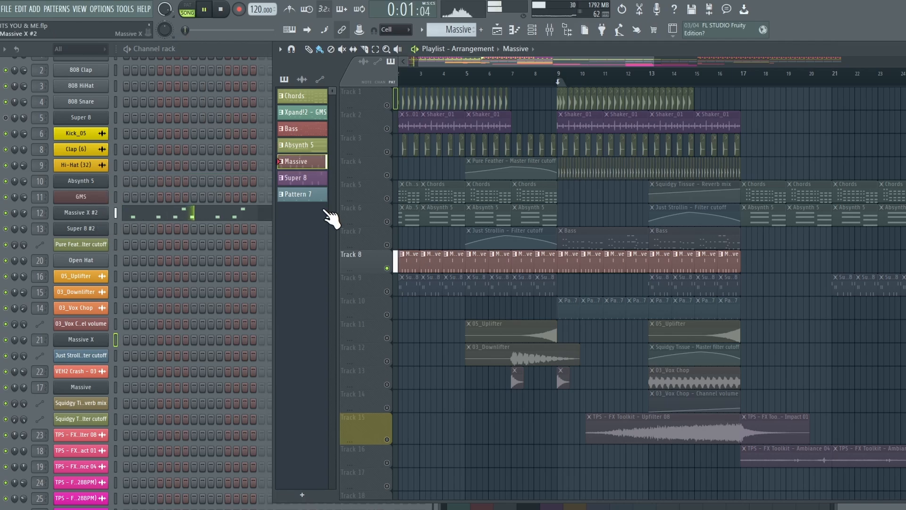
- Open the Massive X #2 synth to audition its Advancer sound, try its Asimov filter frequency, and stop playback
left_click(81, 213)
left_click_drag(499, 79, 558, 71)
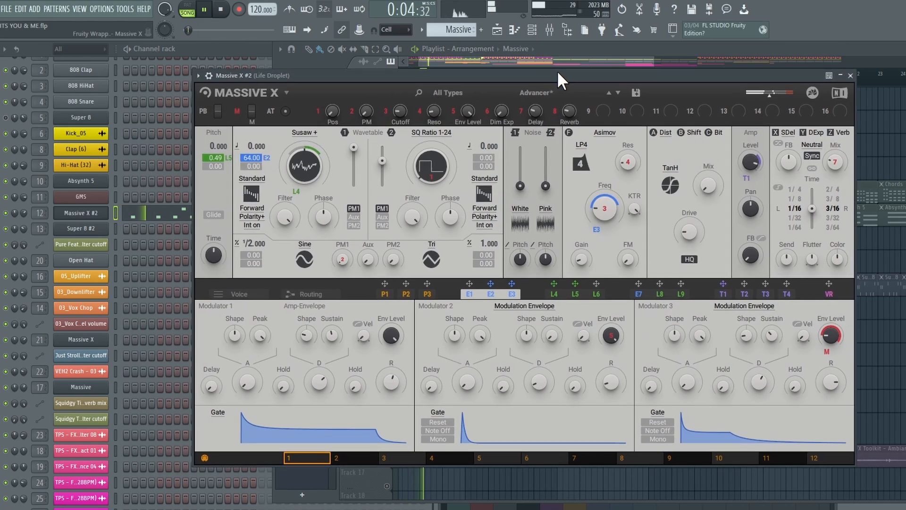
mouse_move(604, 211)
left_mouse_down()
mouse_move(605, 189)
mouse_move(604, 196)
left_mouse_up()
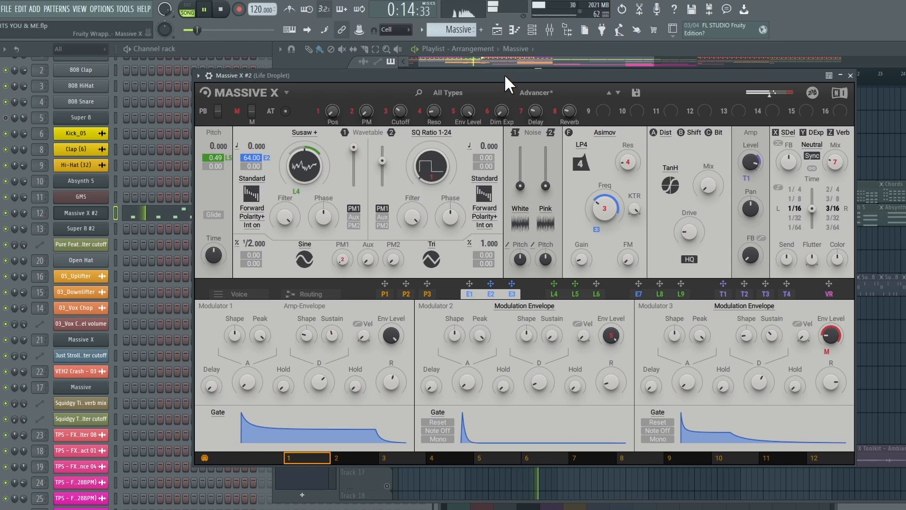
left_click_drag(504, 74, 511, 86)
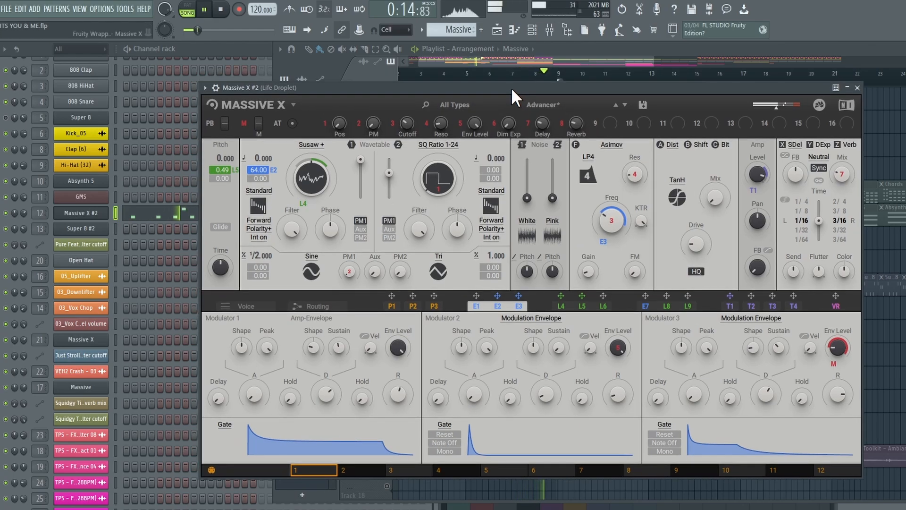
key("space")
- Load Neutron 3 into the second effect slot of the Life Droplet mixer track
double_click(39, 212)
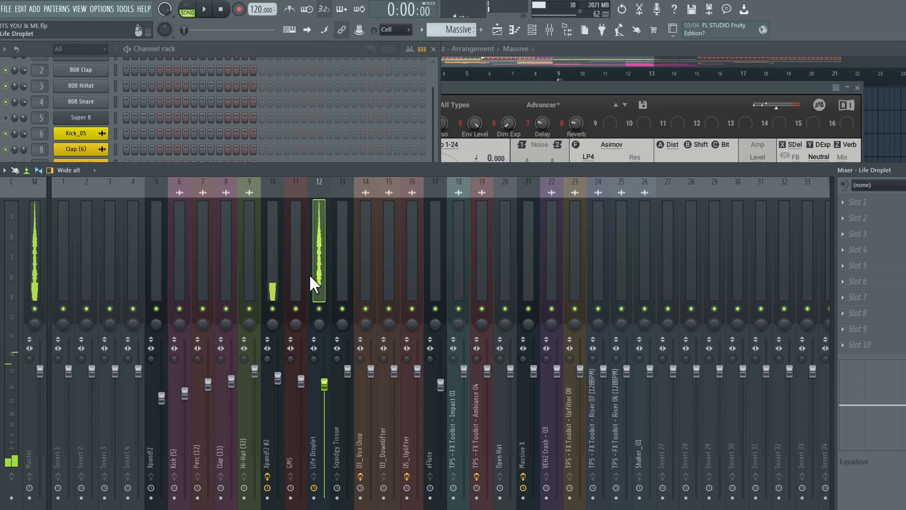
left_click(863, 219)
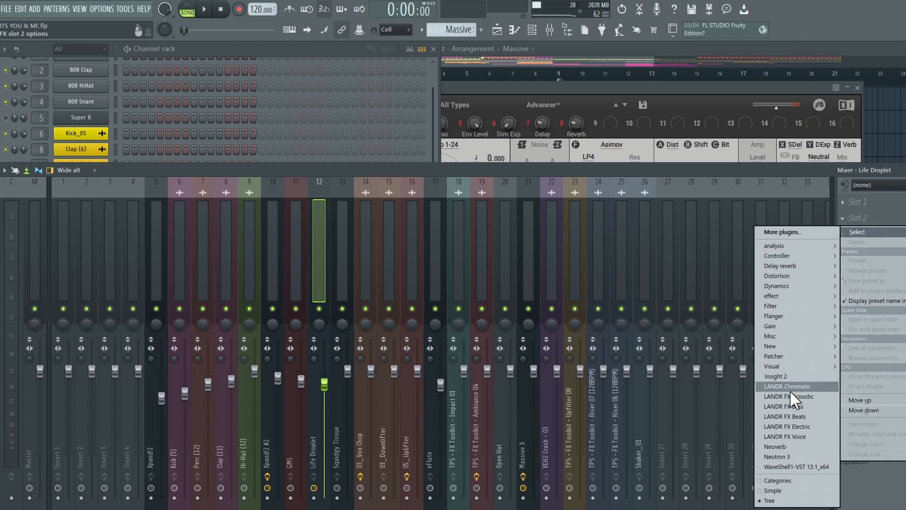
left_click(792, 456)
left_click_drag(286, 95, 375, 79)
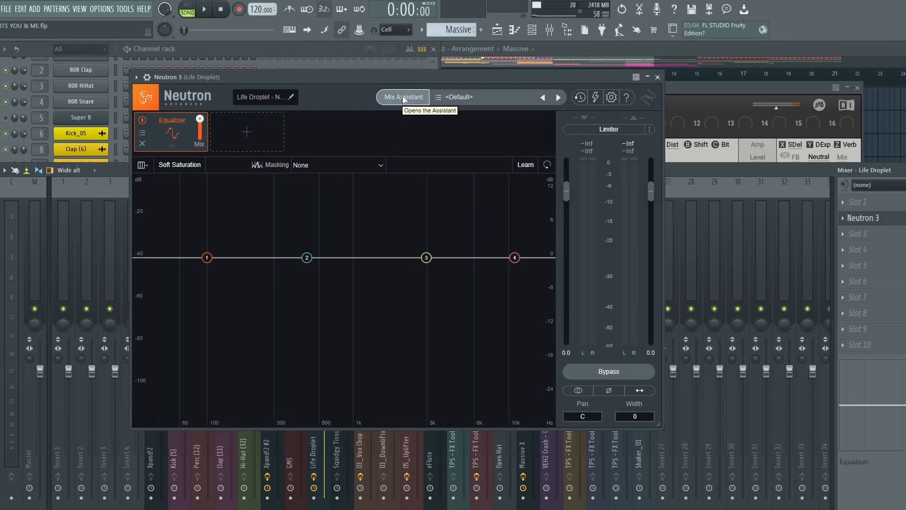
- Load the Best of Bob preset from the Synths category of Neutron's global presets and play the song
left_click(442, 98)
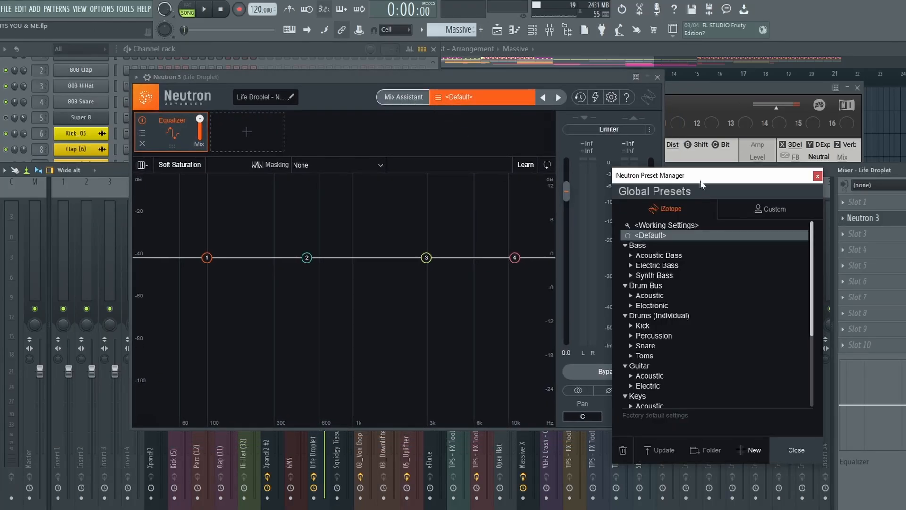
left_click_drag(702, 184, 478, 129)
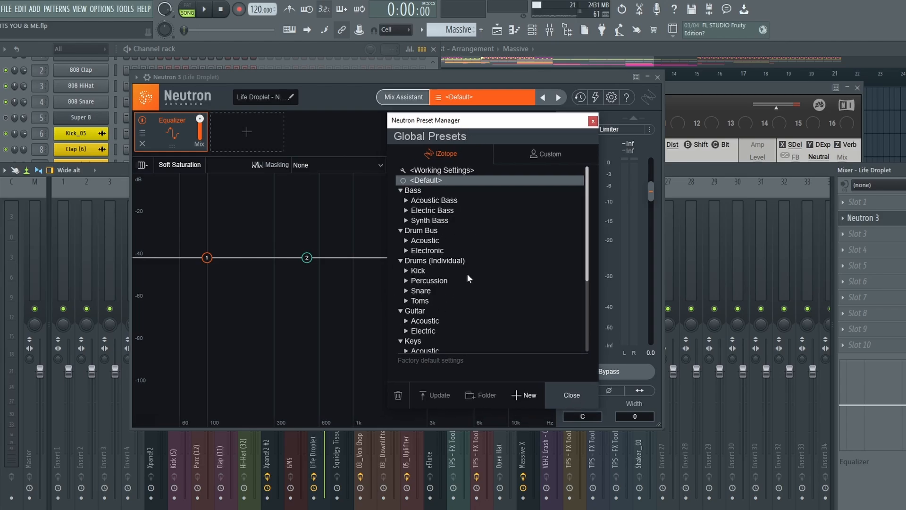
scroll(467, 275, "down", 3)
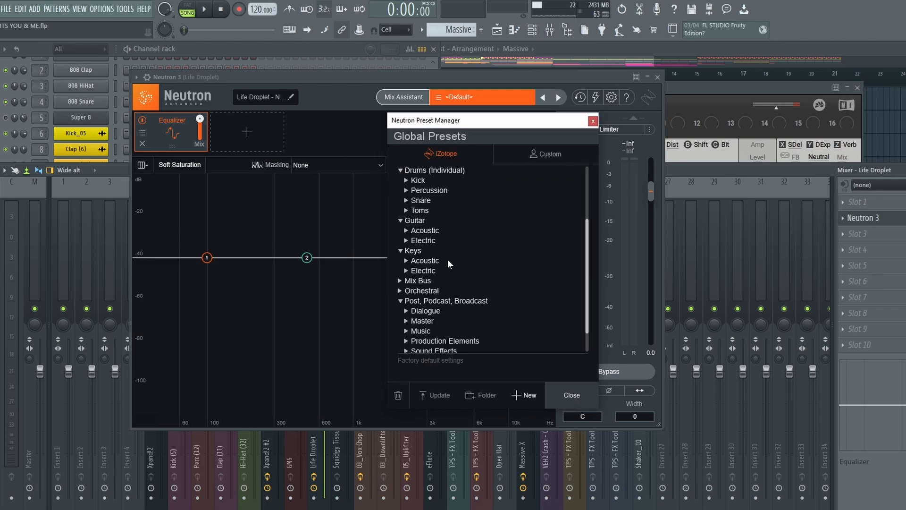
scroll(448, 262, "down", 1)
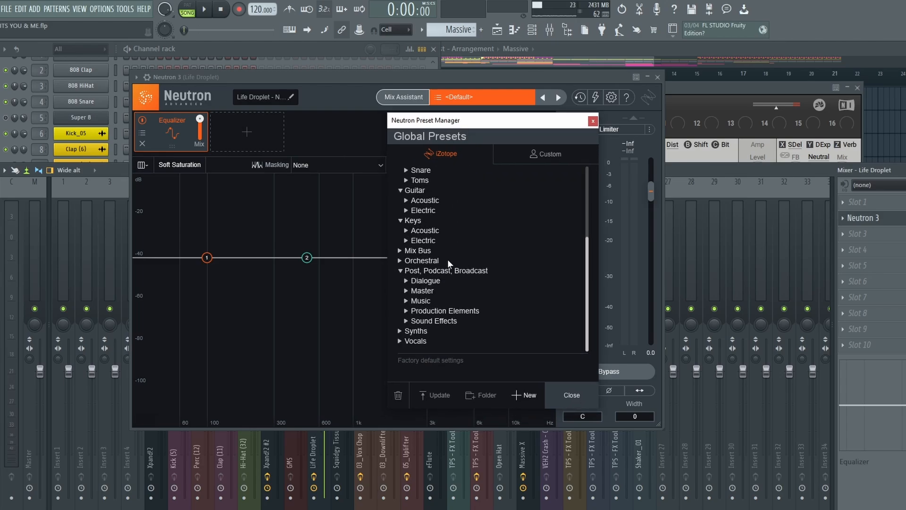
left_click(399, 331)
scroll(460, 285, "down", 4)
left_click(433, 231)
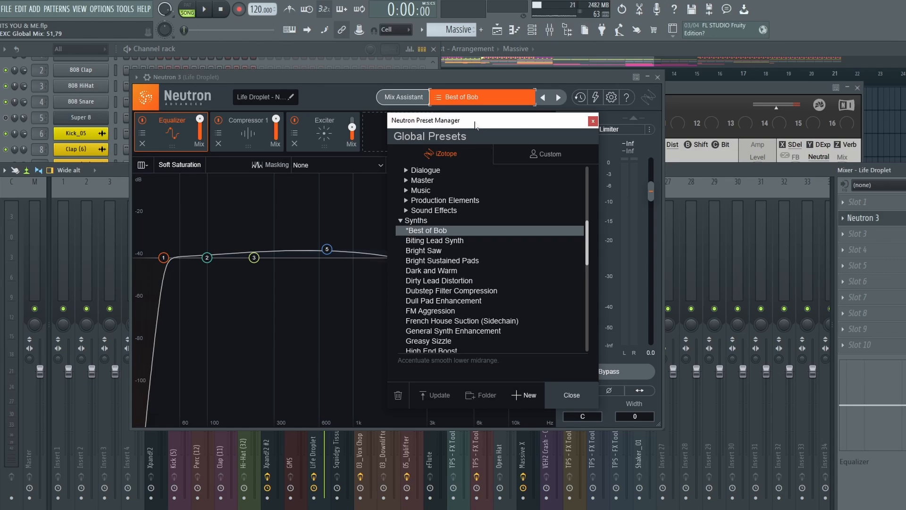
left_click(455, 76)
key("space")
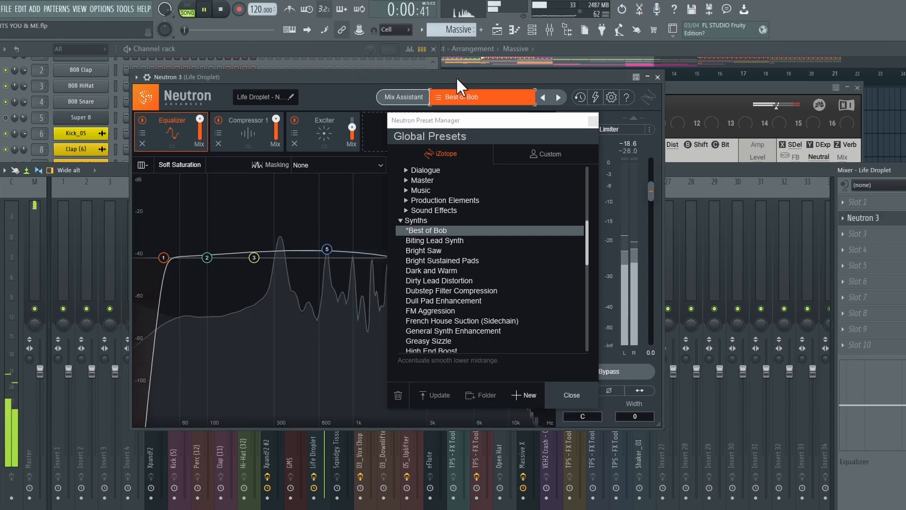
- Switch Neutron to the Muddy Synth Cleanup preset, and raise the threshold of its Compressor 1 module
left_click(439, 240)
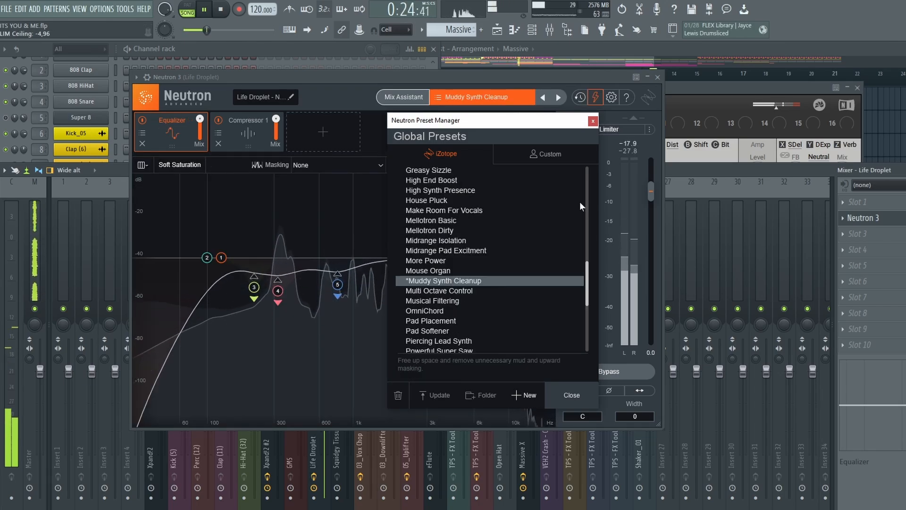
left_click(593, 124)
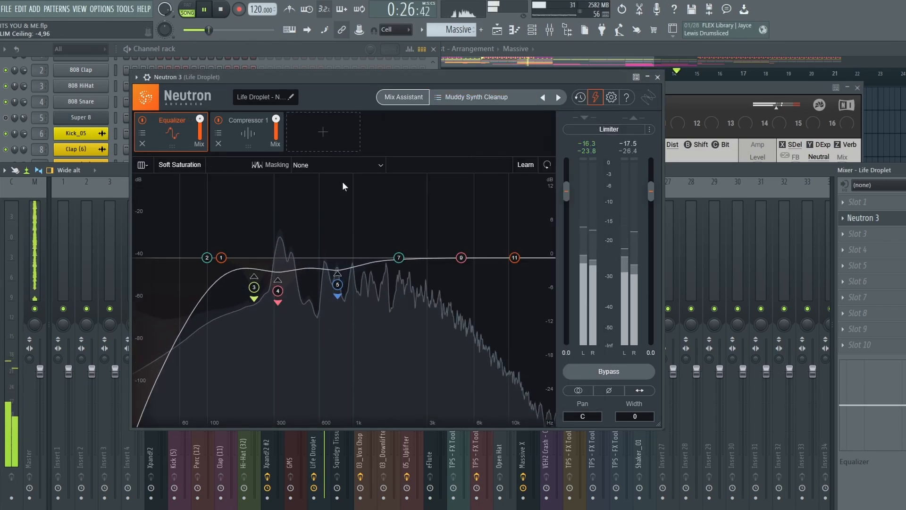
left_click(241, 132)
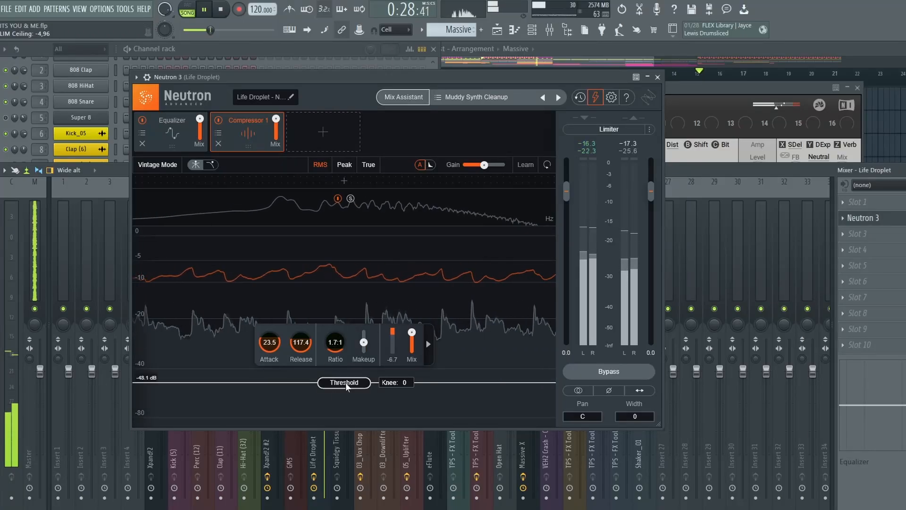
left_click_drag(354, 384, 367, 328)
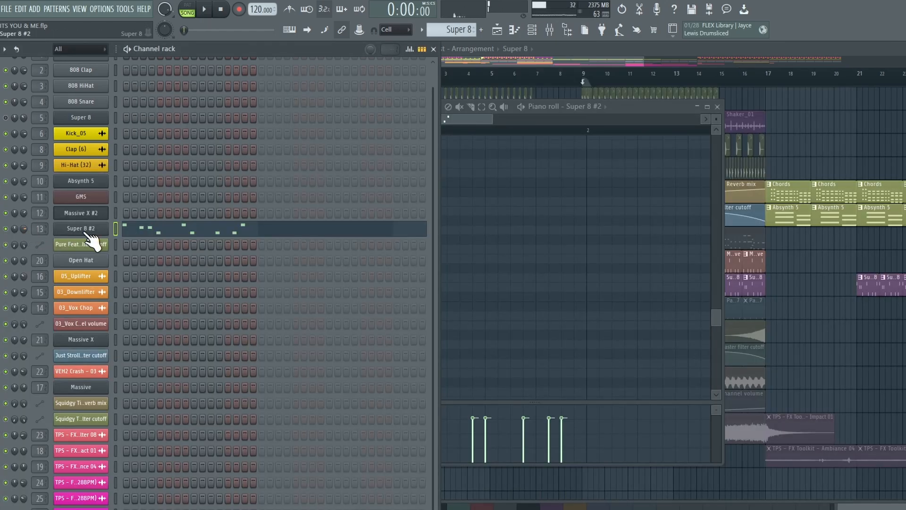
- Open the Super 8 #2 synth while the song plays, and switch playback to pattern mode
key("space")
left_click(106, 228)
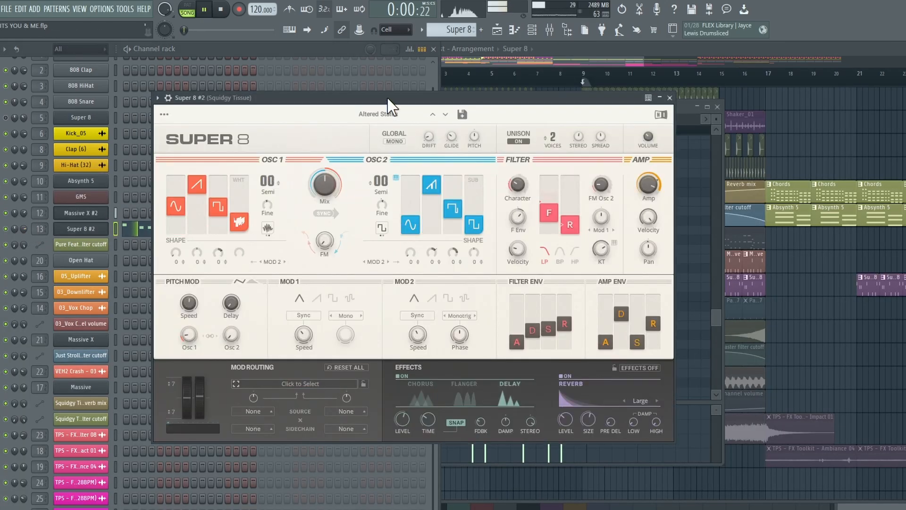
left_click_drag(334, 100, 435, 90)
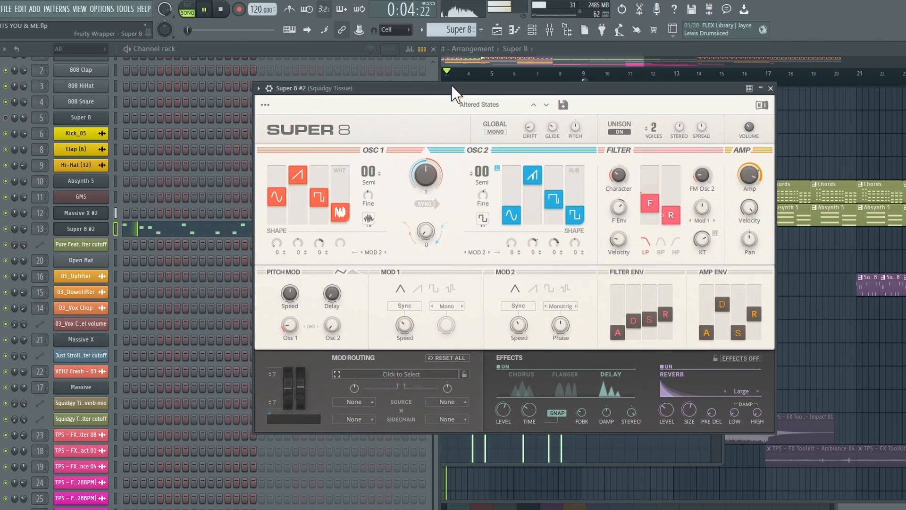
left_click(24, 229)
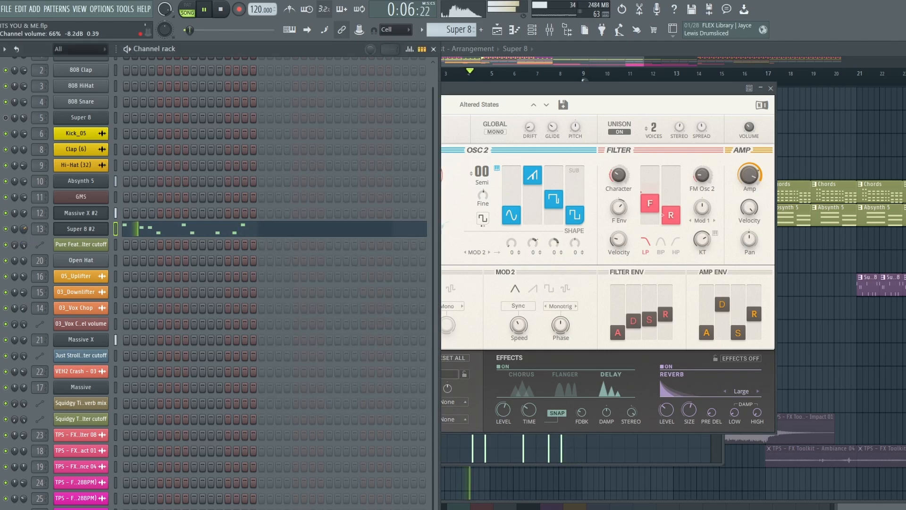
left_click(556, 88)
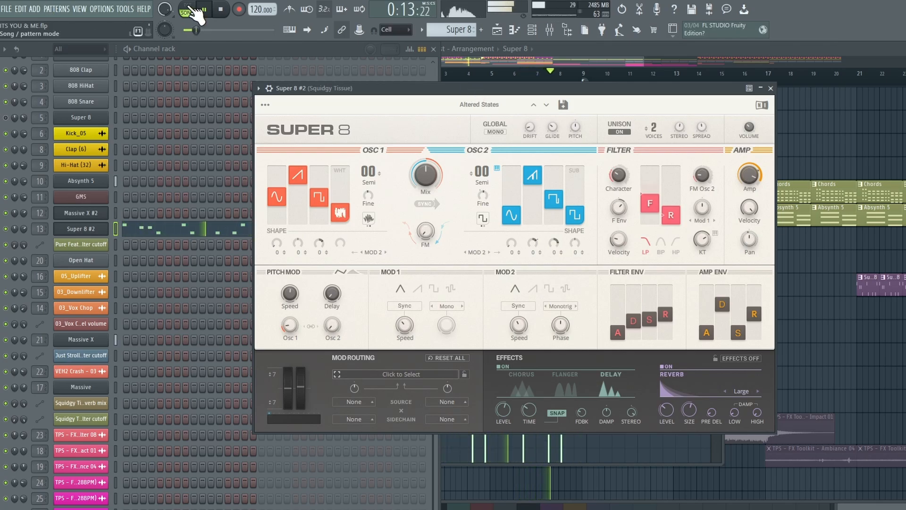
left_click(187, 6)
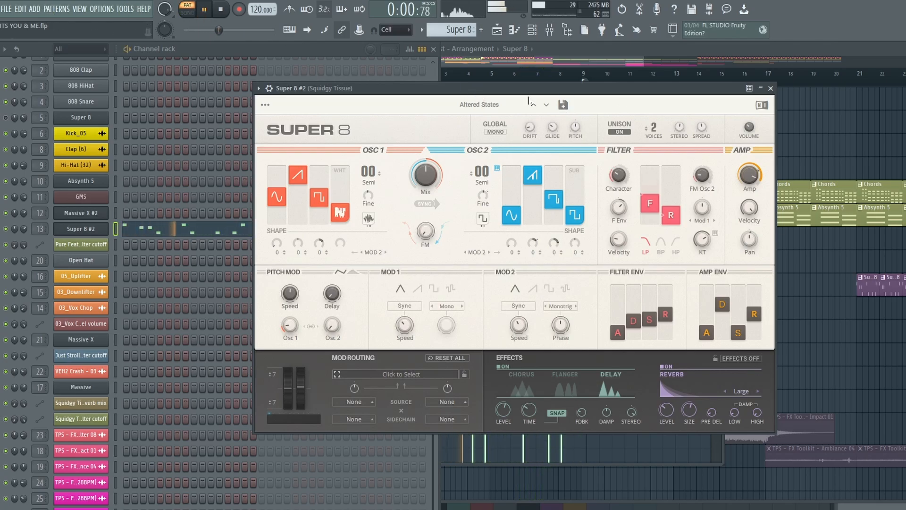
- Try Super 8's global glide at 0 while the pattern plays, and raise it again
mouse_move(553, 129)
left_click_drag(552, 130, 553, 183)
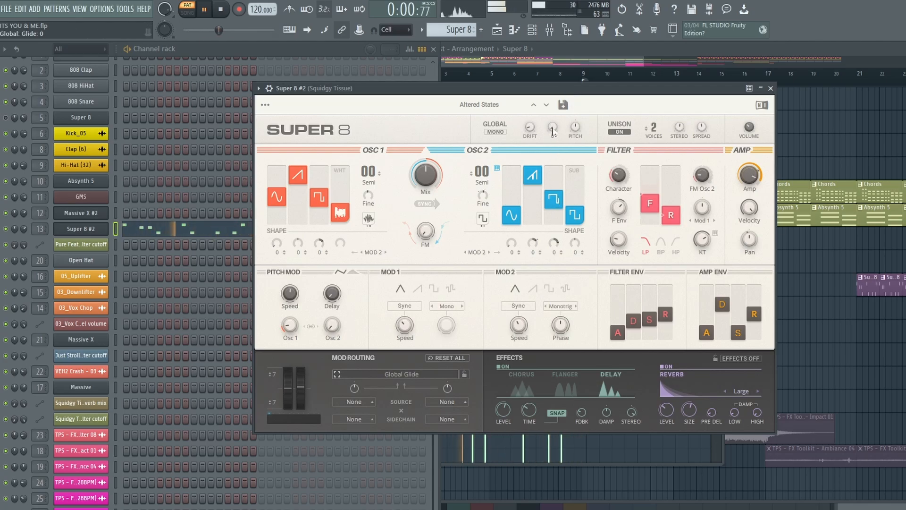
left_click_drag(552, 131, 564, 104)
left_click_drag(629, 87, 611, 80)
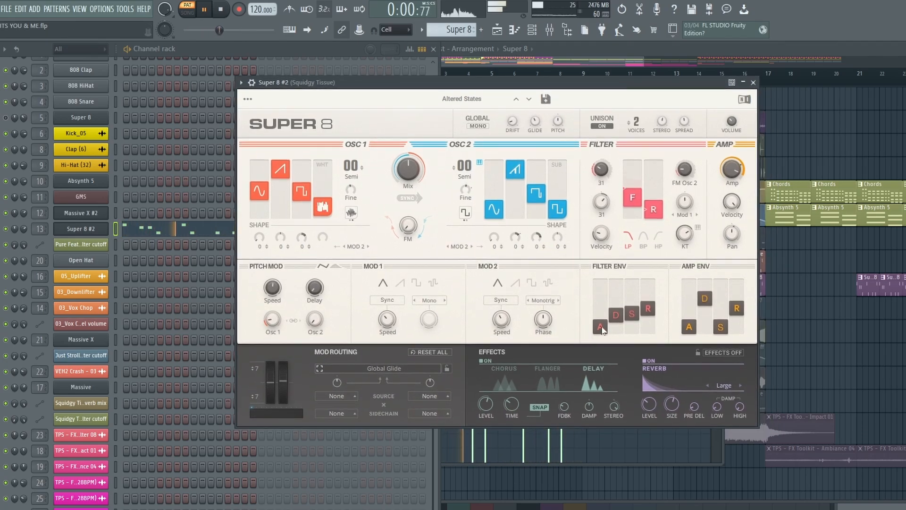
- Audition different filter envelope attack and decay amounts in Super 8, ending with a short attack and a lowered decay
left_click_drag(600, 326, 608, 308)
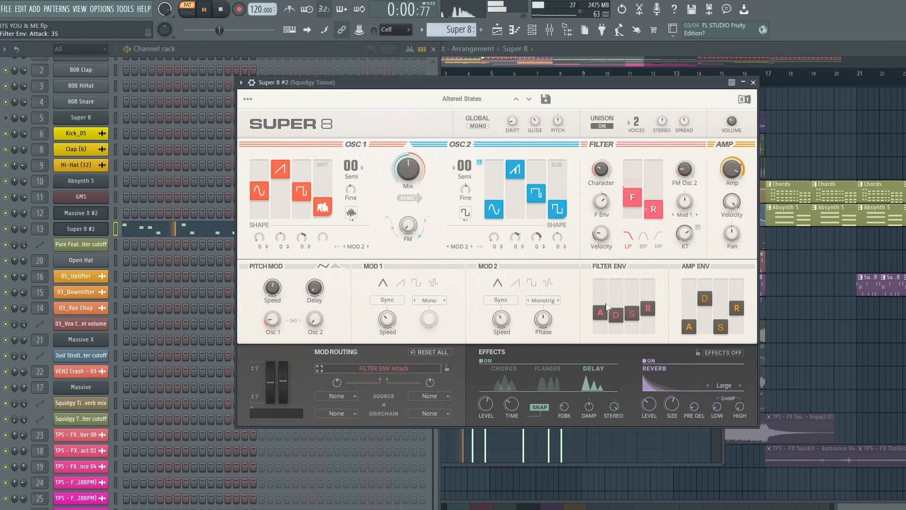
left_click_drag(607, 306, 605, 327)
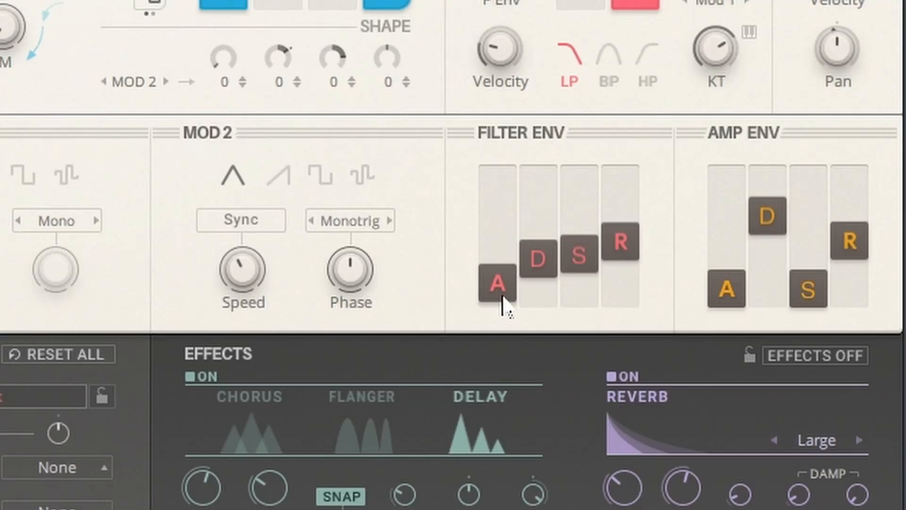
left_click_drag(502, 297, 533, 295)
left_click_drag(525, 325, 557, 290)
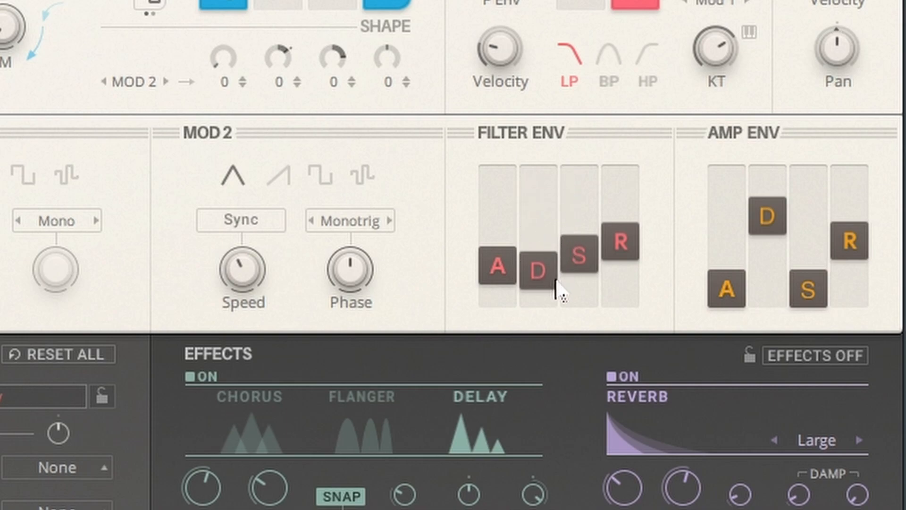
left_click_drag(504, 274, 504, 299)
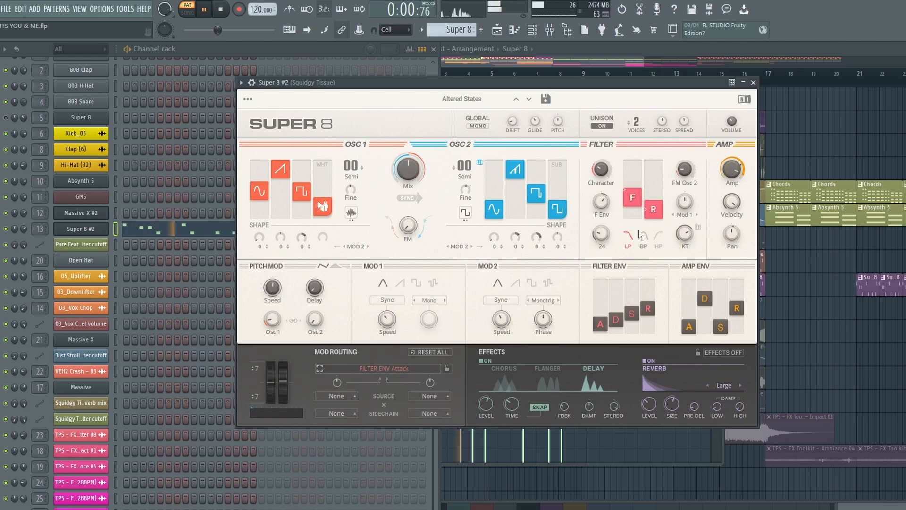
- Sweep Super 8's filter cutoff frequency up and down during playback, settling on 39
mouse_move(635, 199)
left_mouse_down()
mouse_move(639, 216)
mouse_move(643, 184)
left_mouse_up()
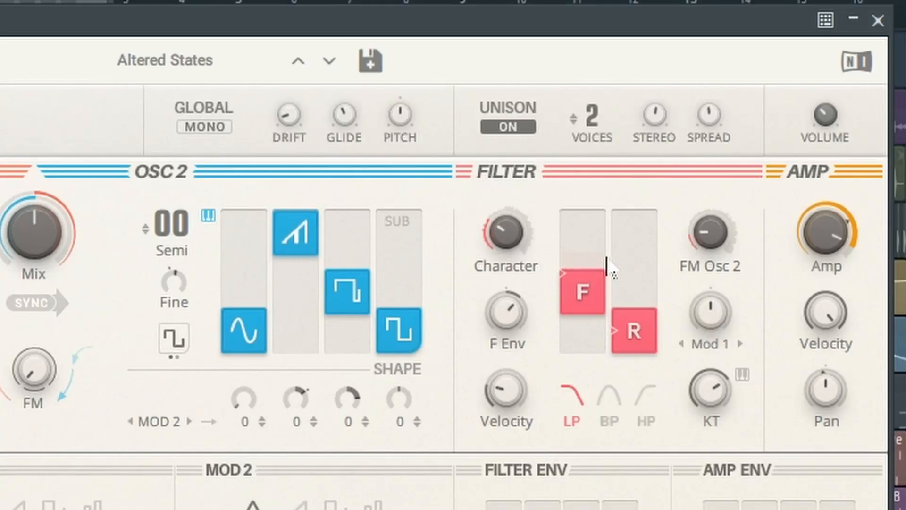
left_click_drag(608, 266, 611, 234)
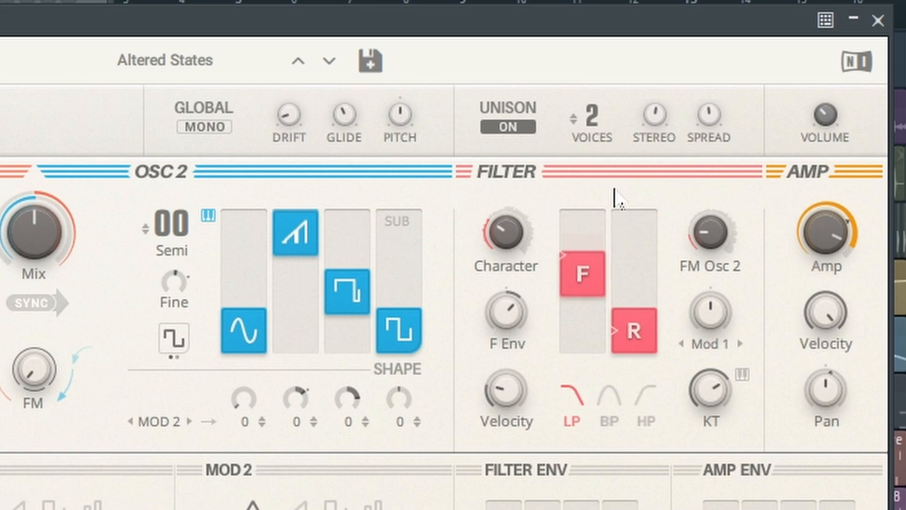
left_click_drag(614, 190, 602, 257)
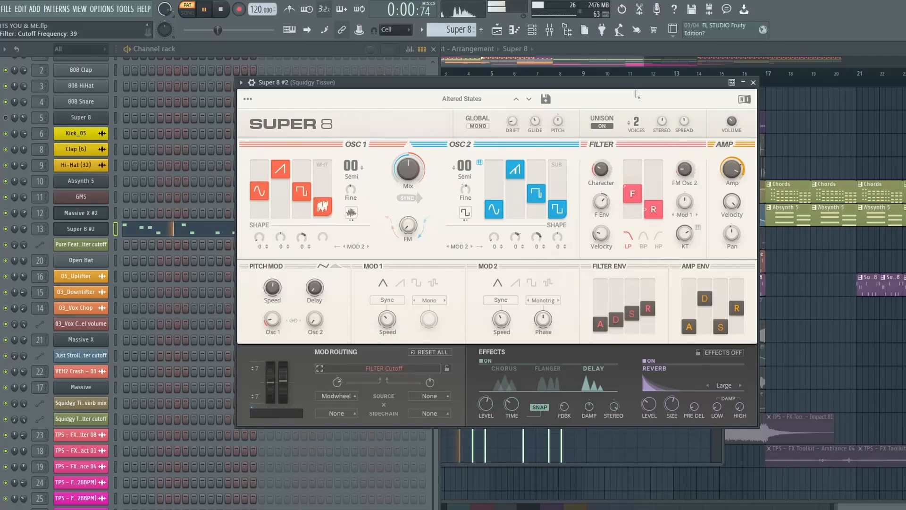
- Return playback to song mode and lower the Super 8 #2 channel volume to 34%
left_click(632, 45)
left_click(188, 15)
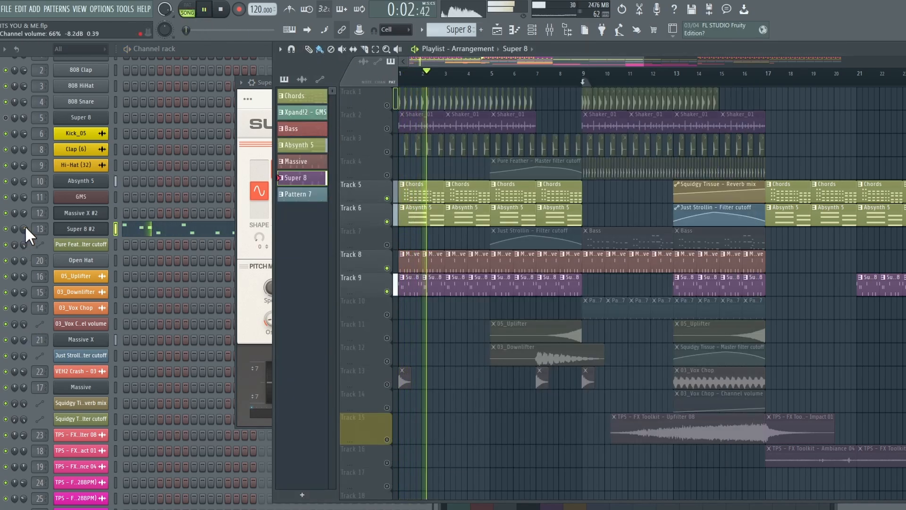
left_click_drag(23, 228, 23, 239)
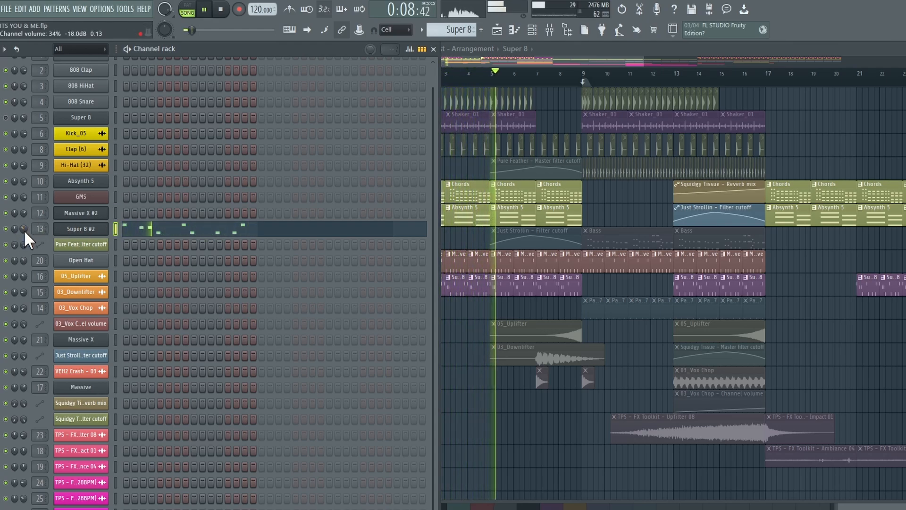
- Stop playback and select the playlist time range from 9:01:00 to 14:15:00
left_click(542, 63)
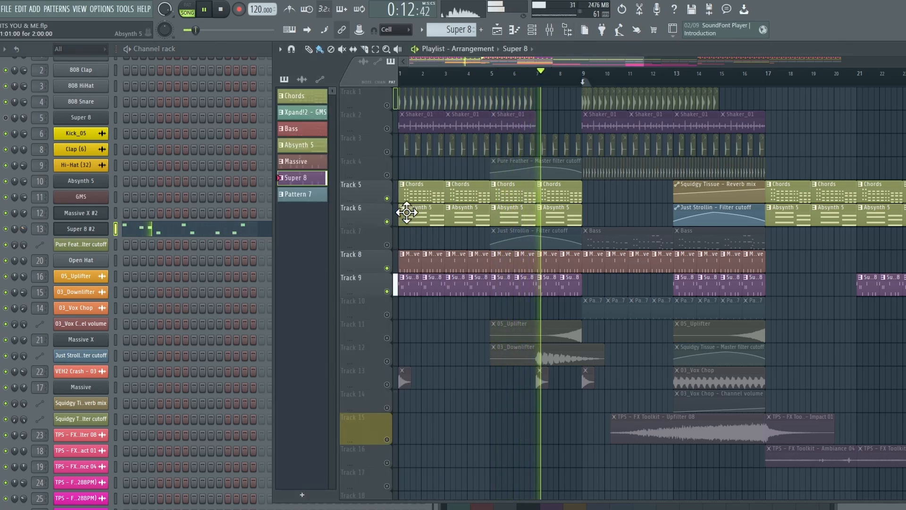
key("space")
left_click(585, 77)
scroll(590, 76, "up", 4)
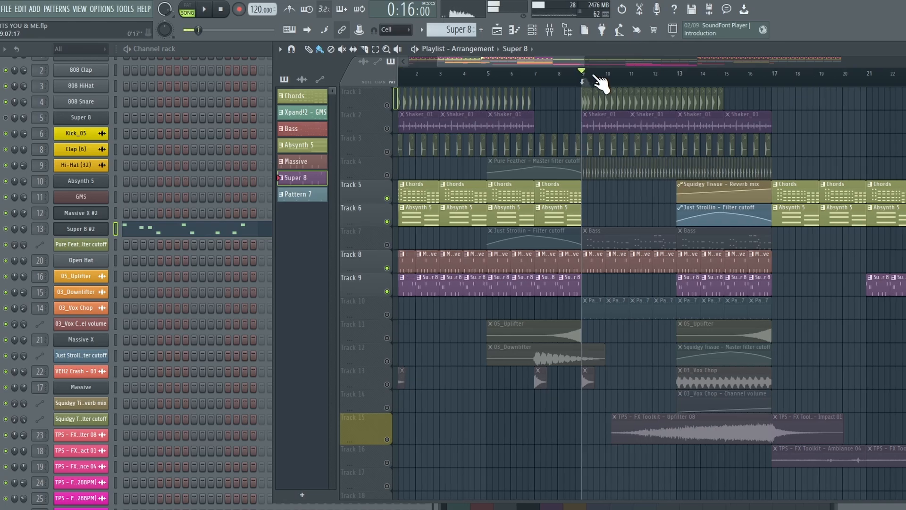
left_click_drag(577, 76, 873, 78)
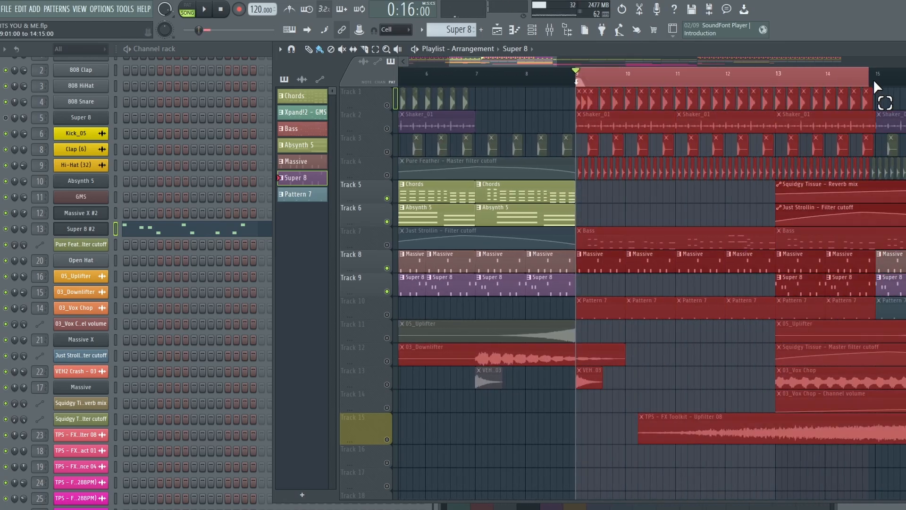
- Open the Bass pattern from its Track 7 clip and audition it in pattern mode
double_click(607, 231)
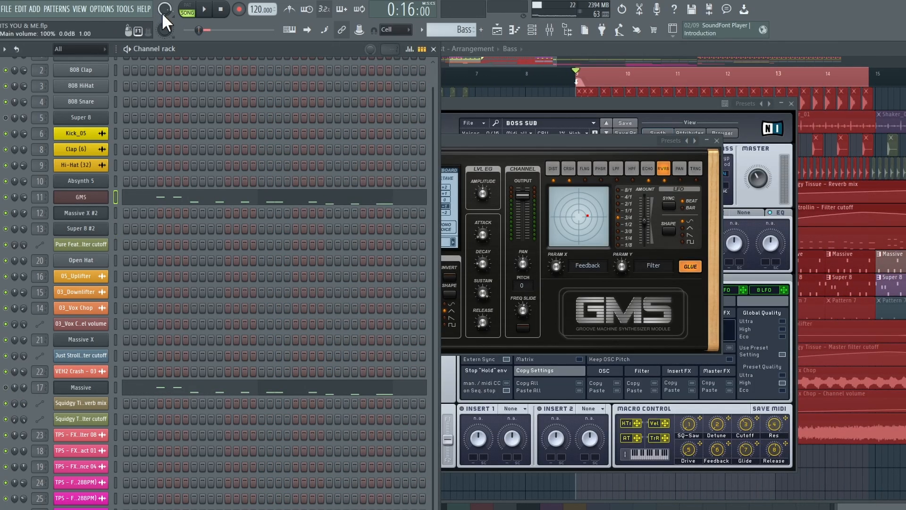
key("l")
key("space")
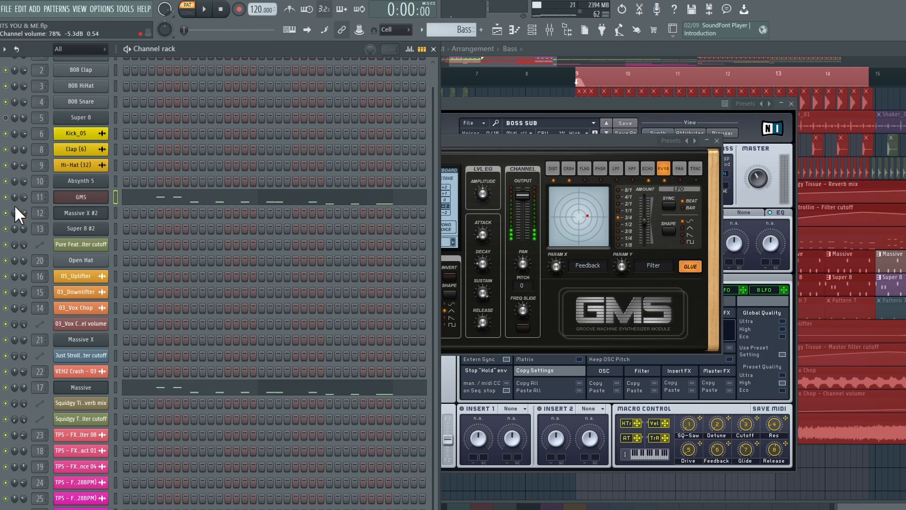
- Open the Massive synth with the BOSS SUB sound, audition the Bass pattern through it, and stop playback
left_click(97, 387)
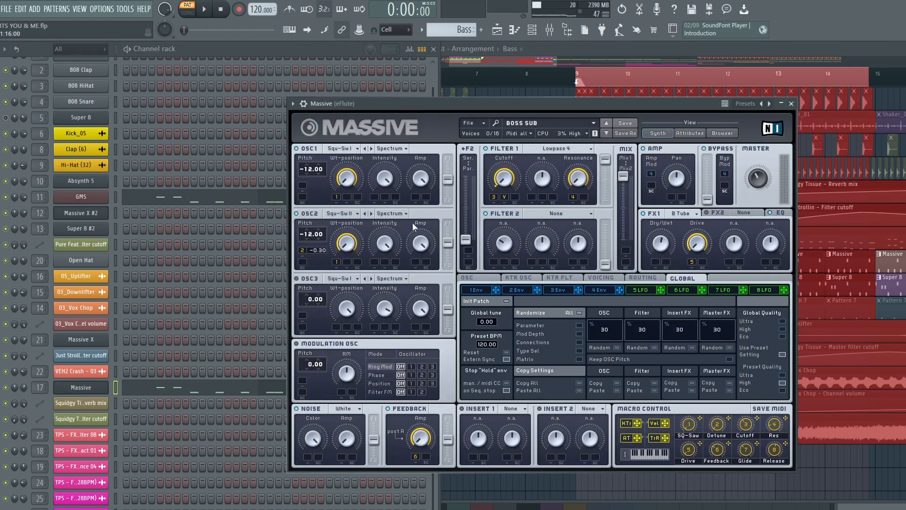
left_click_drag(491, 101, 482, 64)
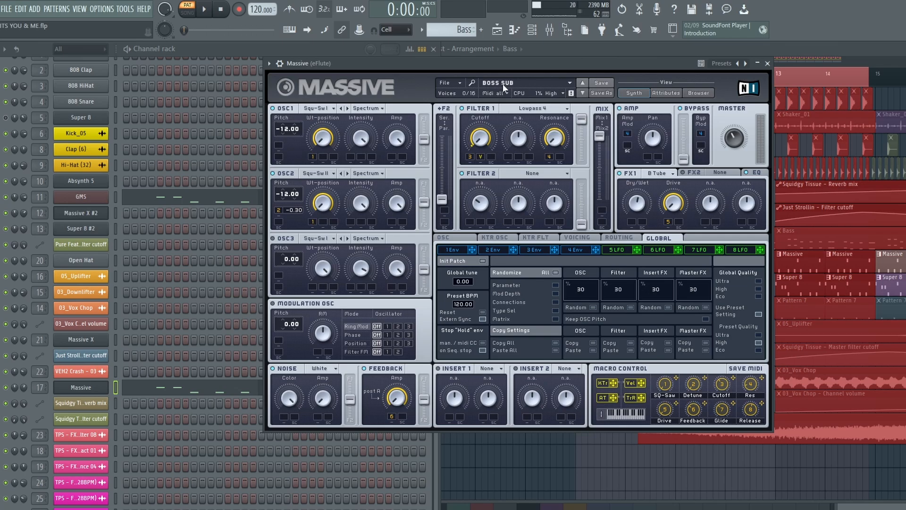
key("space")
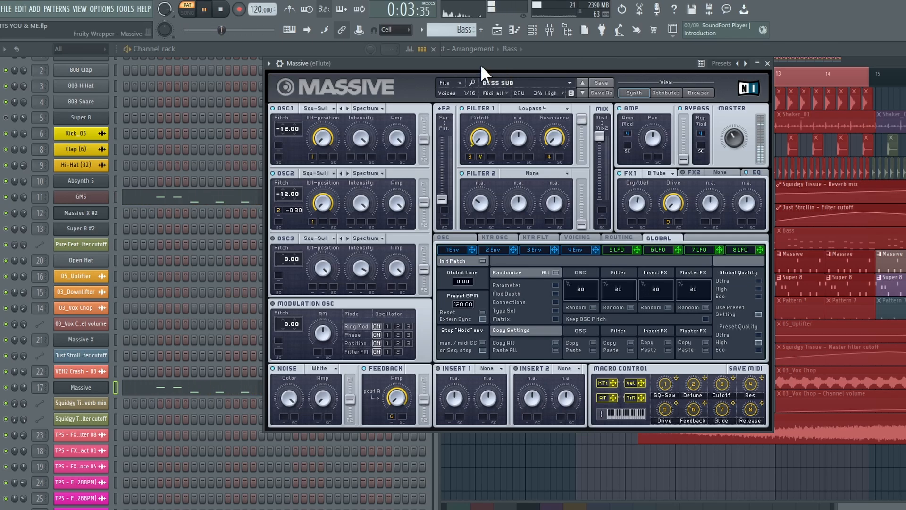
key("space")
- Open the GMS synth from the channel rack and show its mixer track 11 with the plugin's channel settings displayed
left_click(93, 188)
left_click(100, 198)
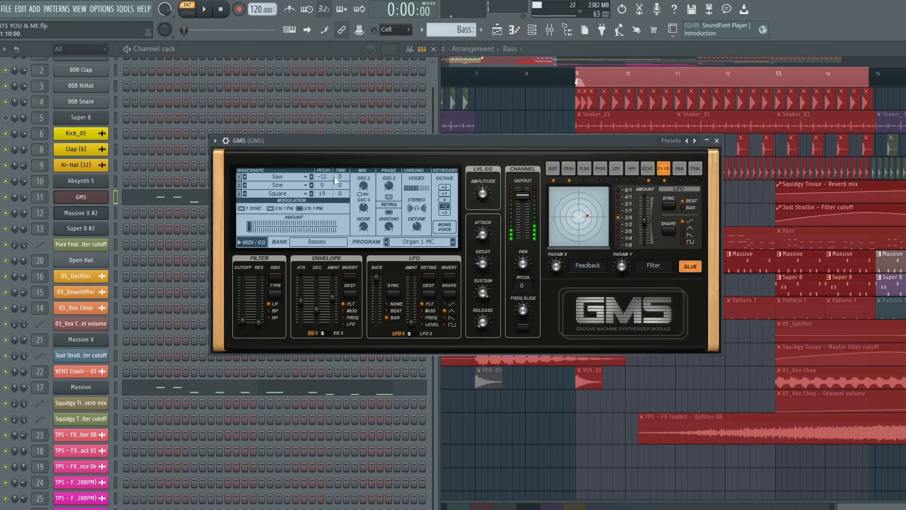
left_click_drag(295, 145, 315, 111)
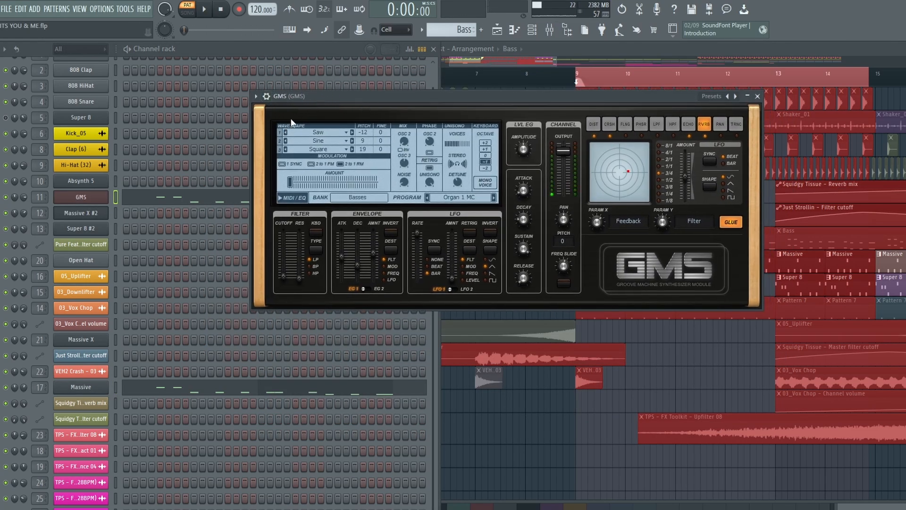
left_click(267, 96)
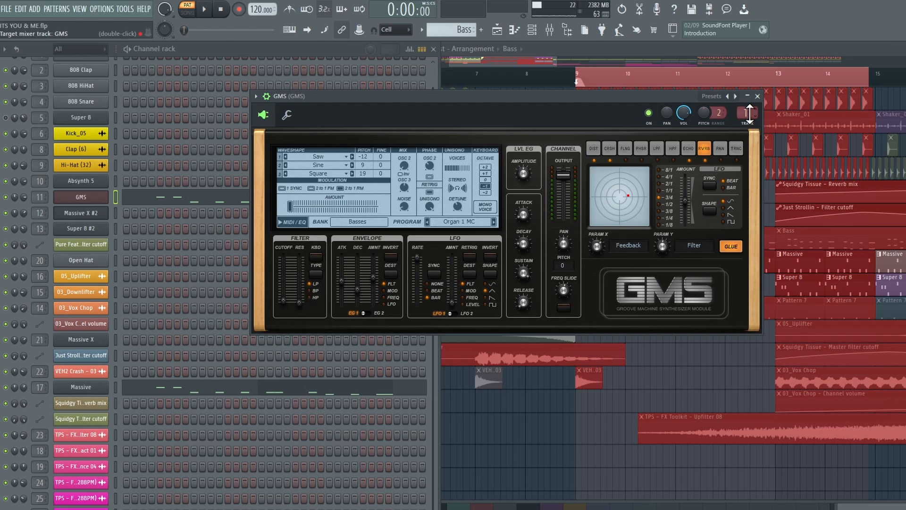
double_click(750, 113)
left_click(871, 204)
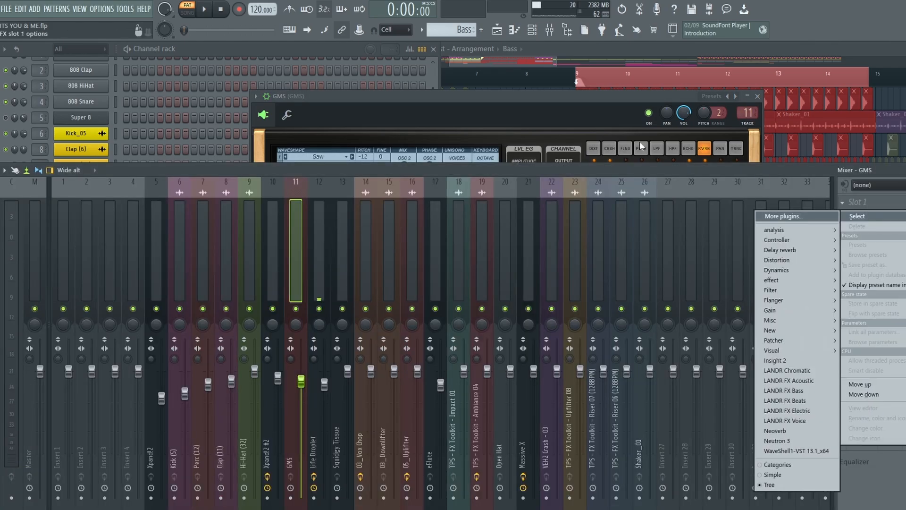
left_click(585, 167)
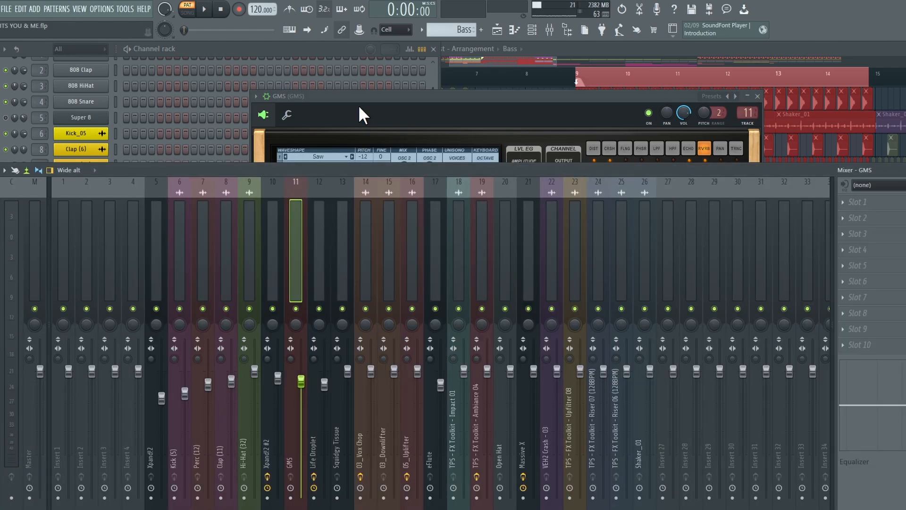
- Find Neutron 3 Equalizer among the installed VST3 effects in the plugin database and load it into slot 1 of the GMS mixer track
left_click(564, 30)
left_click(118, 60)
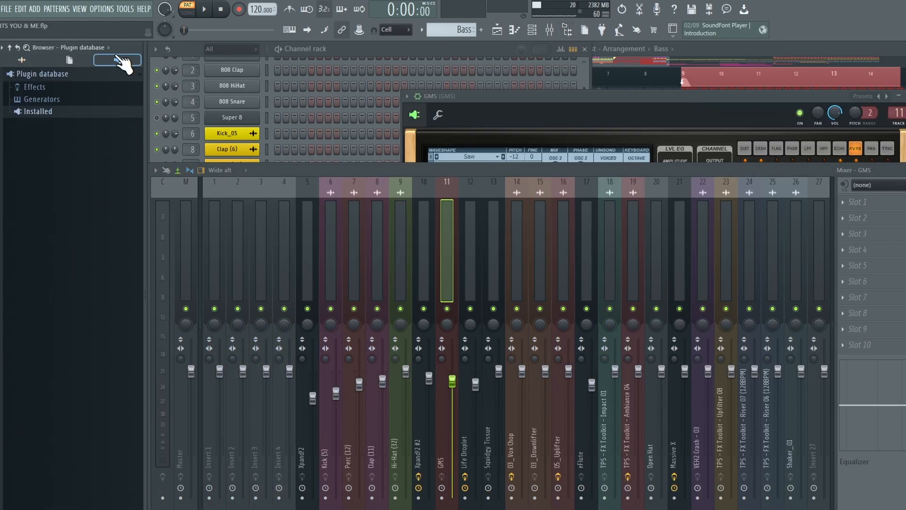
left_click(66, 125)
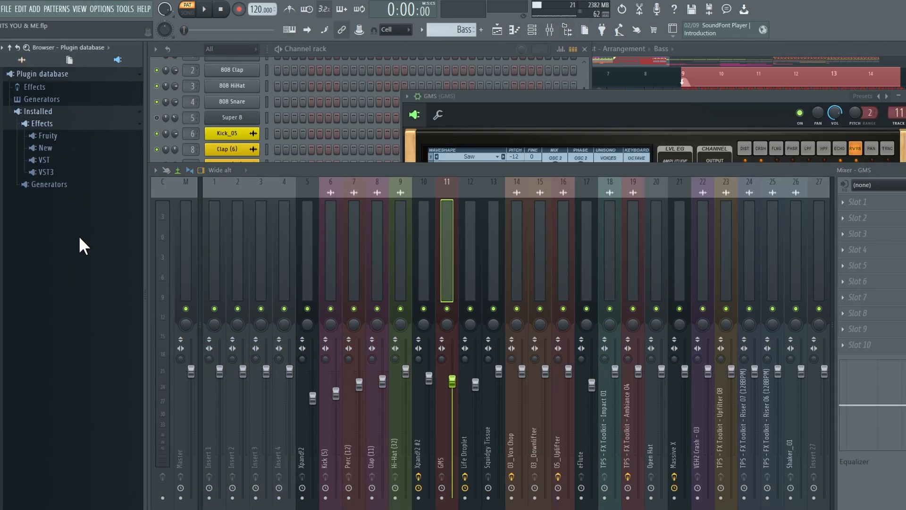
left_click(46, 148)
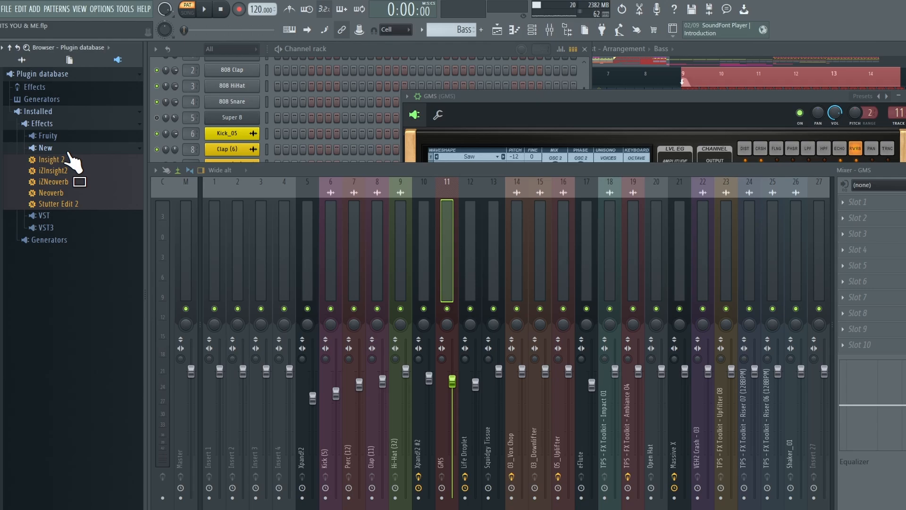
left_click(67, 227)
scroll(102, 336, "down", 10)
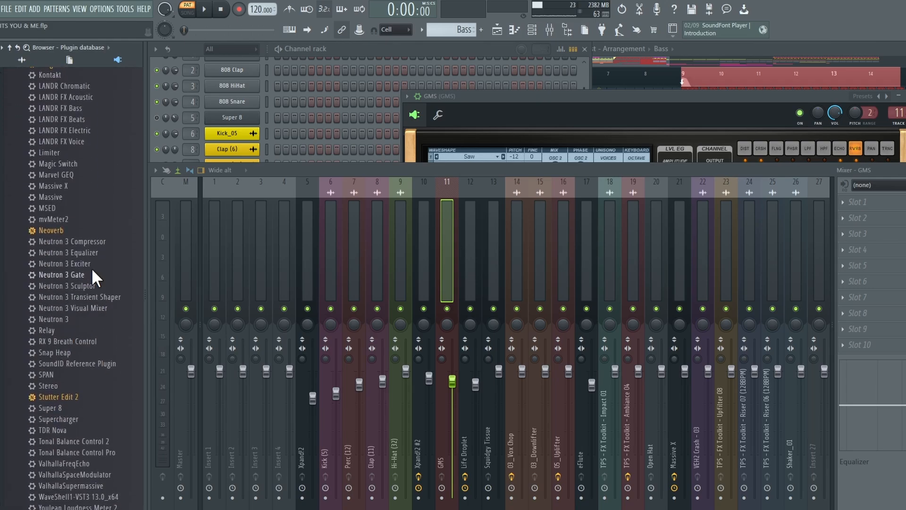
left_click_drag(93, 265, 903, 210)
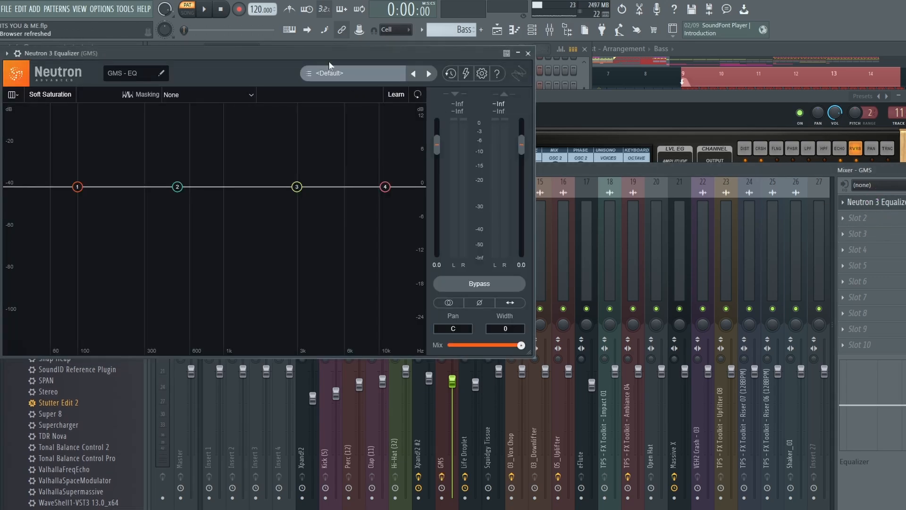
left_click_drag(328, 61, 558, 86)
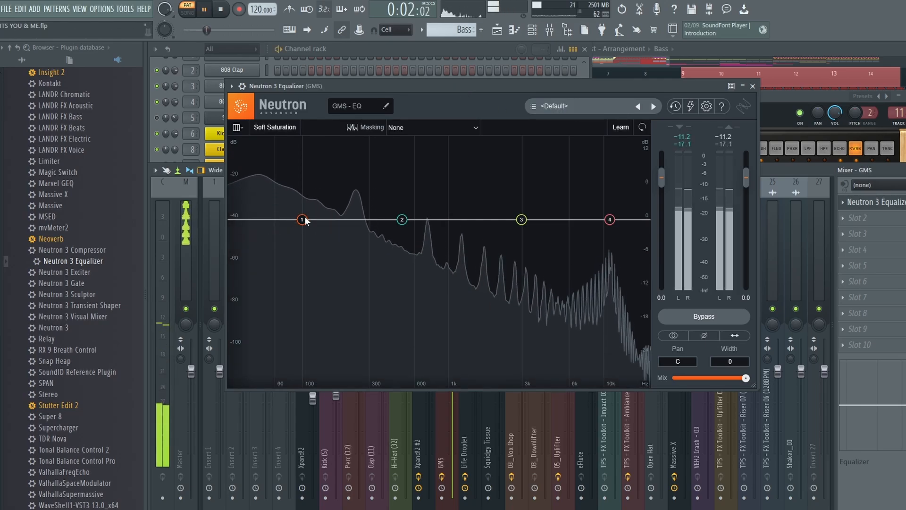
- Set Neutron's low shelf band 1 to 117 Hz, -23.0 dB and band 3 to 727 Hz, -5.5 dB, and close the equalizer
left_click_drag(303, 220, 310, 350)
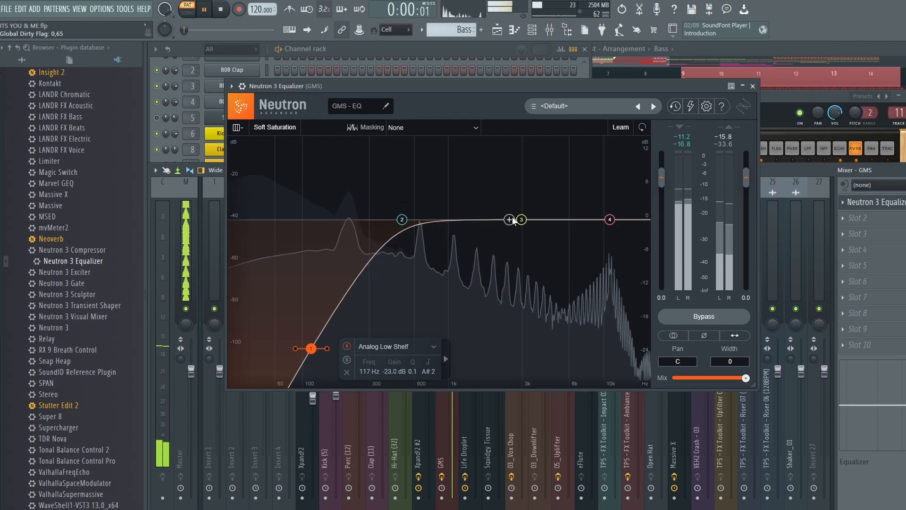
left_click_drag(521, 220, 425, 255)
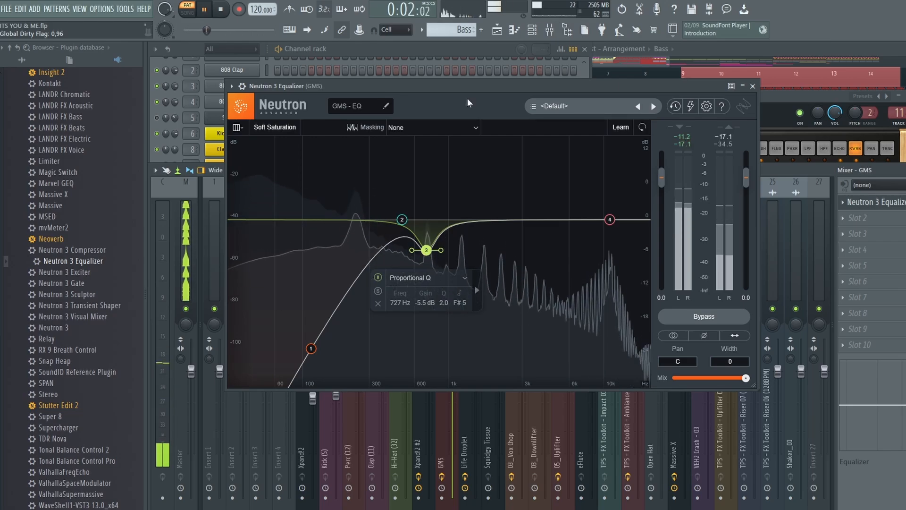
left_click(753, 86)
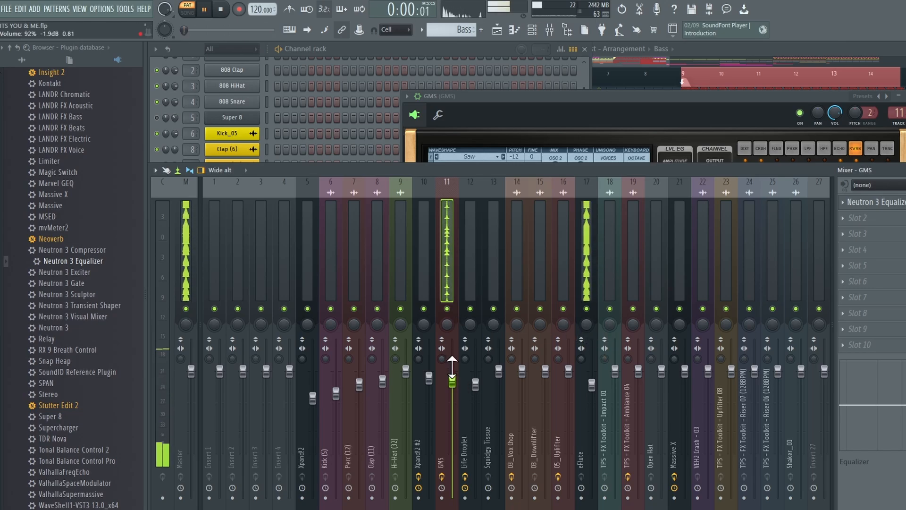
- Review the built-in effects section of the GMS synth and close the synth
left_click(500, 98)
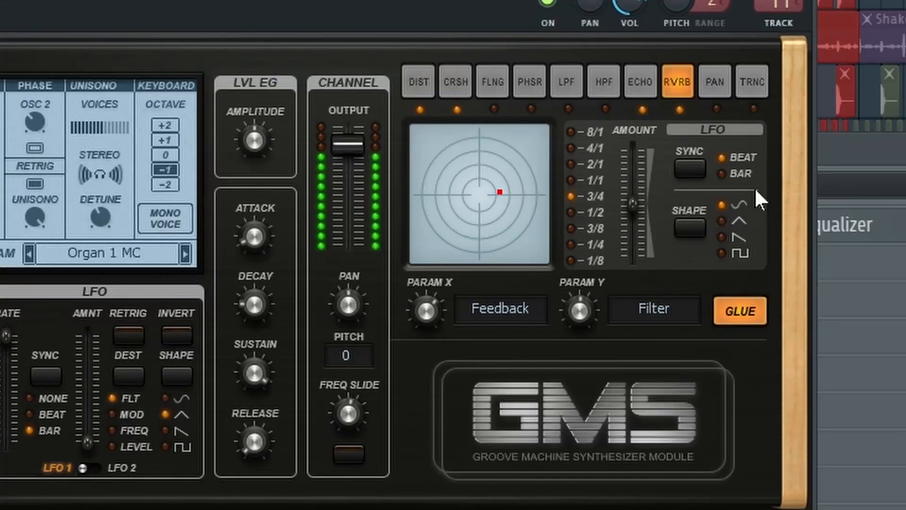
left_click(734, 314)
left_click(805, 1)
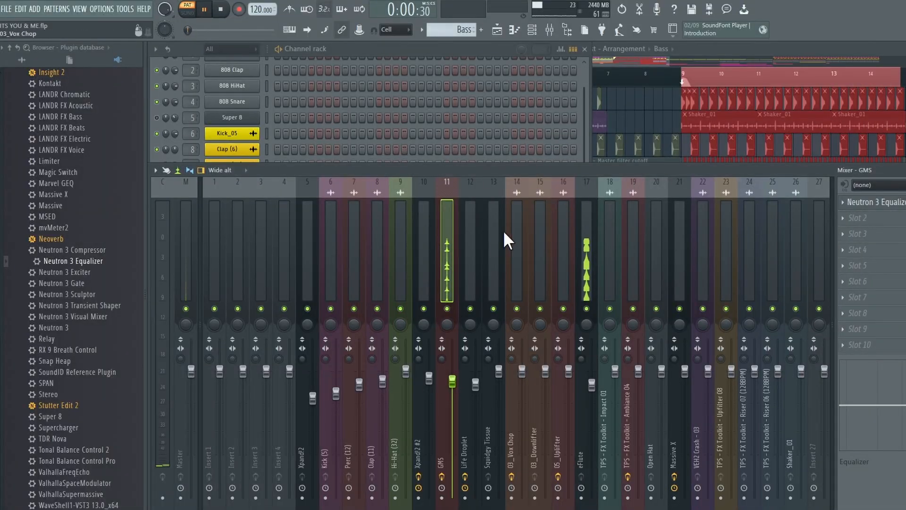
- Load Neoverb into slot 2 of the GMS mixer track and restart the Bass pattern to hear it
key("space")
left_click(858, 217)
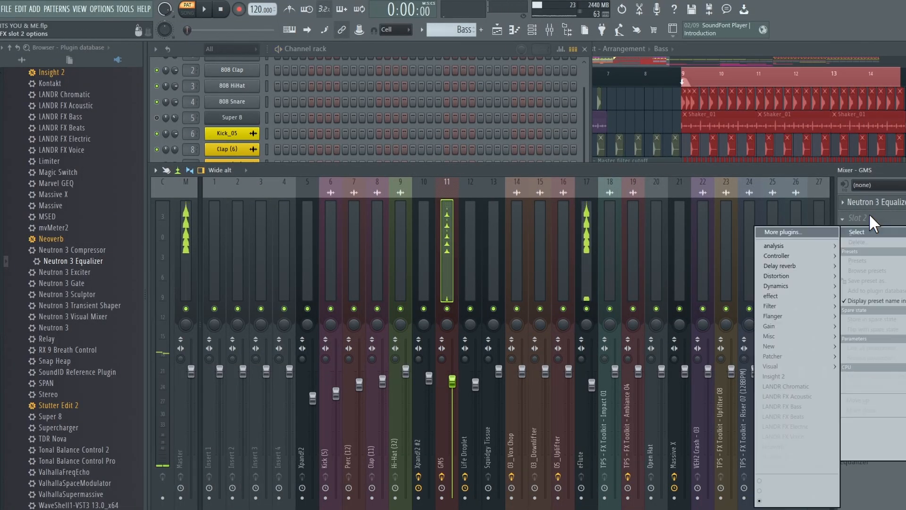
left_click(797, 444)
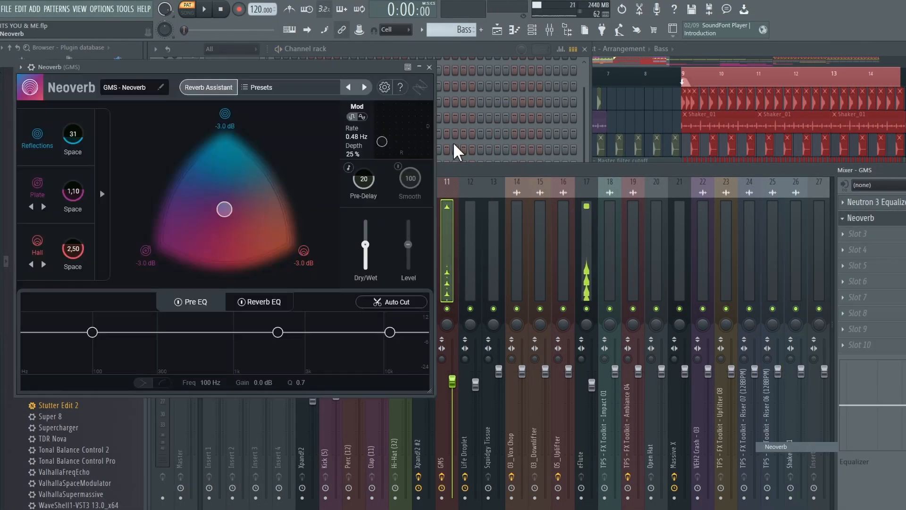
key("space")
left_click_drag(298, 66, 526, 78)
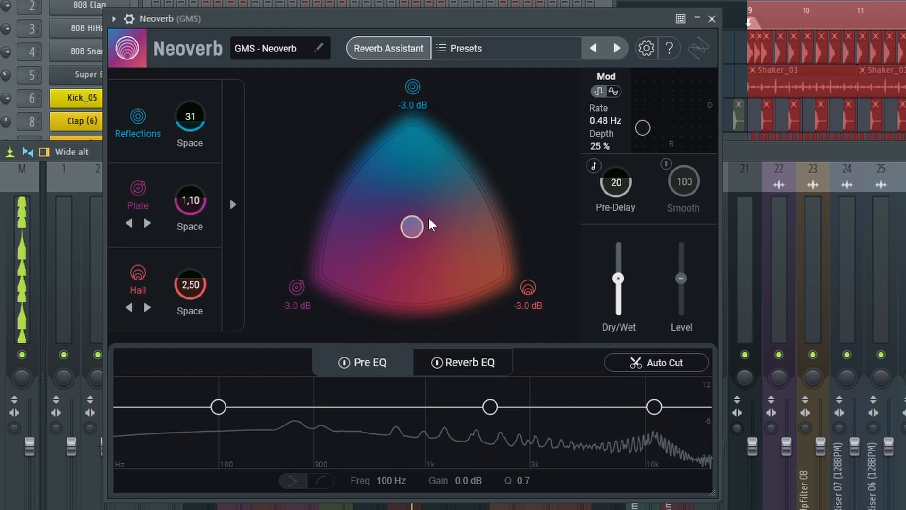
- In Neoverb, blend towards plate and hall, set modulation to 1.30 Hz and 48%, reduce dry/wet, and set the Pre EQ high band to 7297 Hz, -11.8 dB
left_click_drag(430, 225, 414, 283)
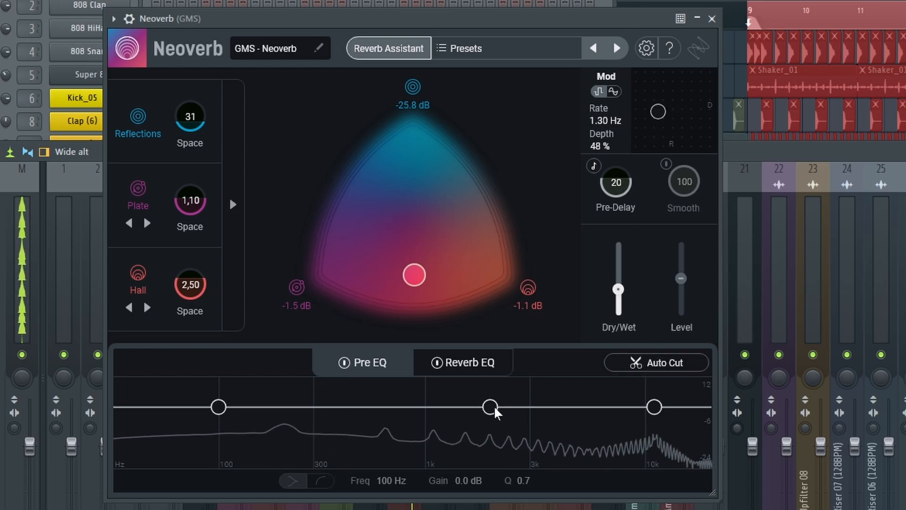
left_click_drag(648, 408, 644, 418)
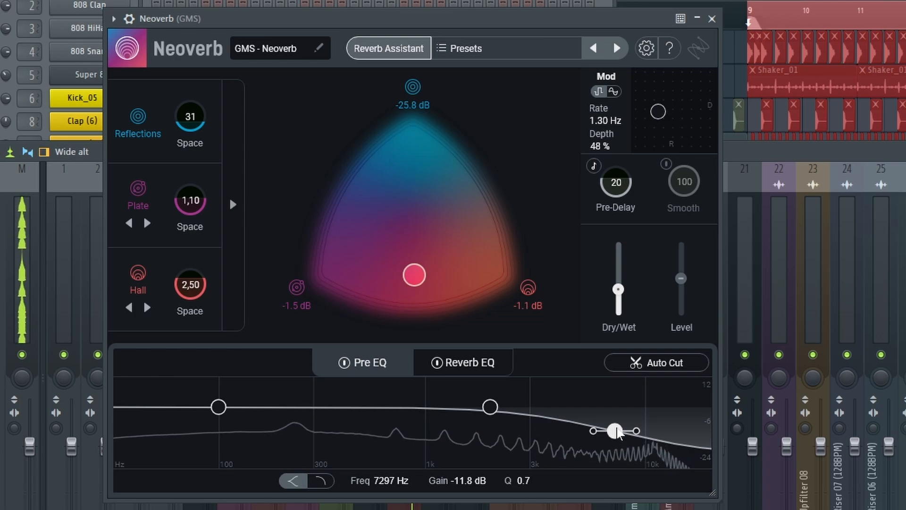
- Set Neoverb's Reverb EQ high band to 6063 Hz, -13.3 dB and low band to 99 Hz, -19.1 dB, and close the plugin
left_click(473, 360)
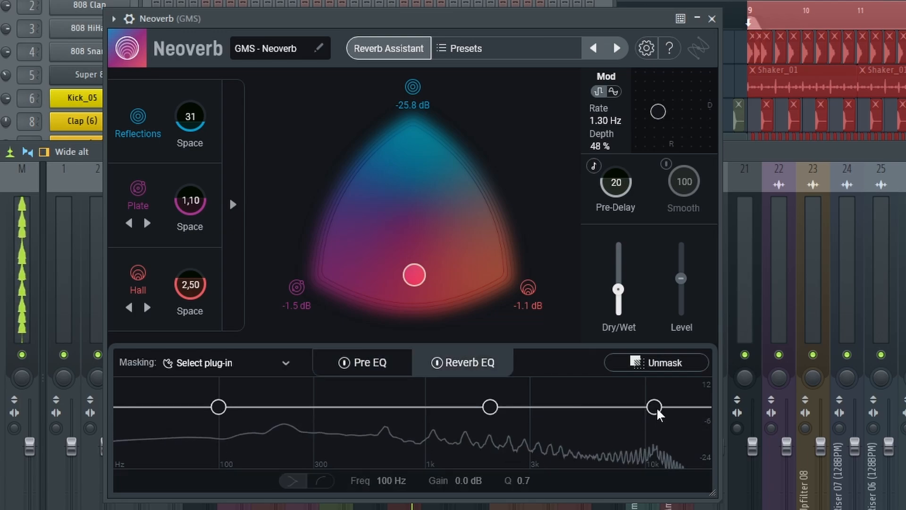
left_click_drag(658, 415, 597, 433)
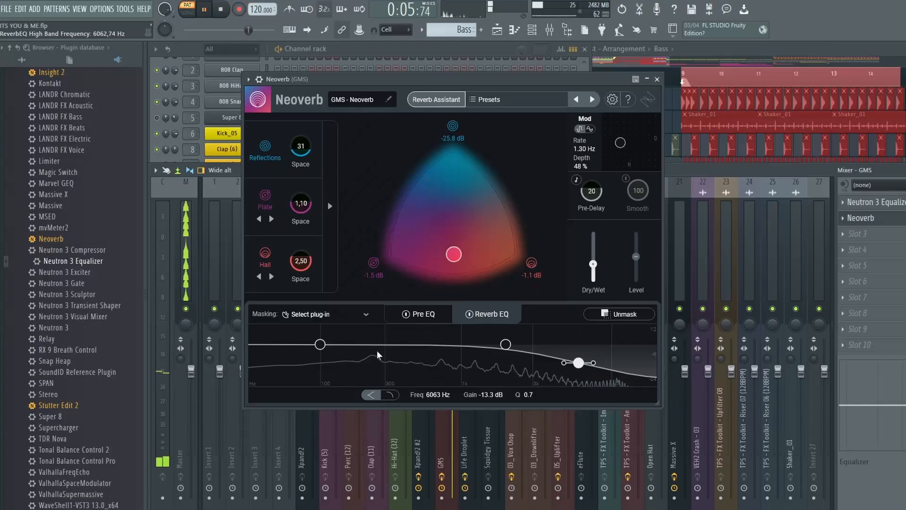
left_click_drag(320, 344, 320, 370)
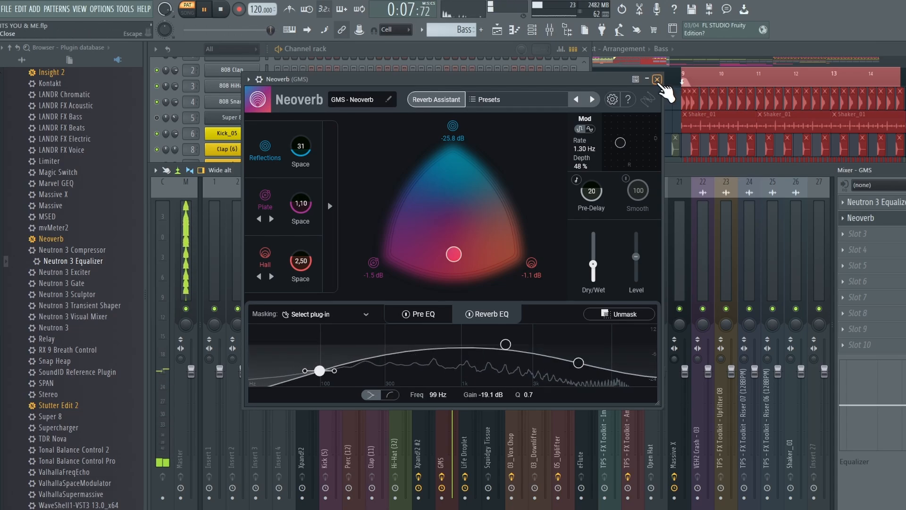
left_click(657, 79)
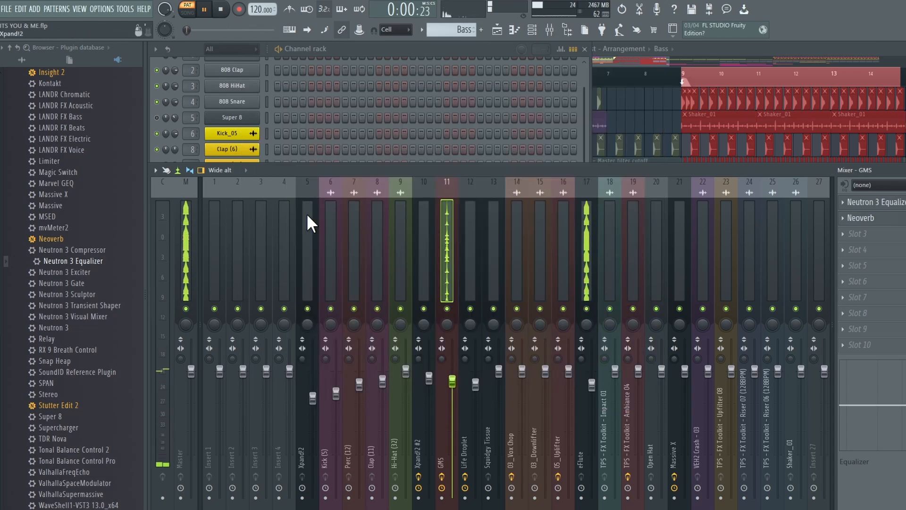
- Audition the selected section in song mode while watching the GMS track in the mixer, and stop playback
left_click(651, 58)
left_click(186, 12)
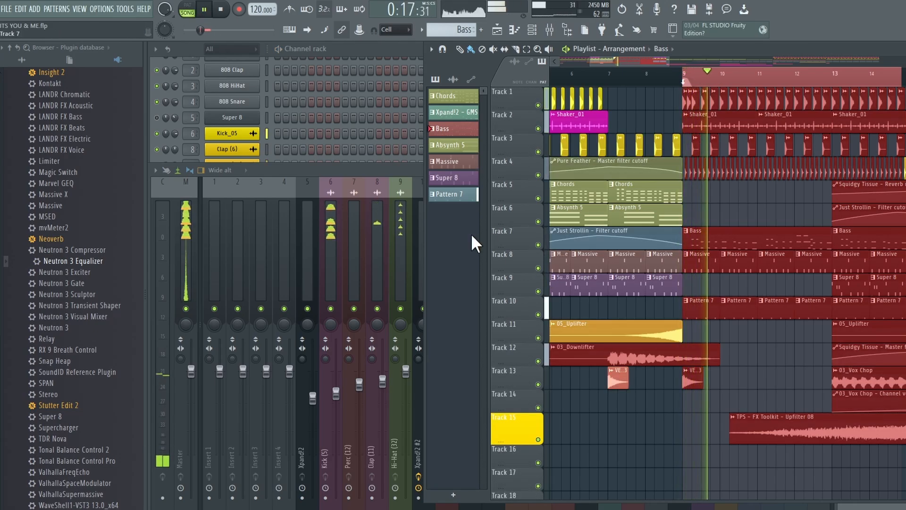
left_click(368, 171)
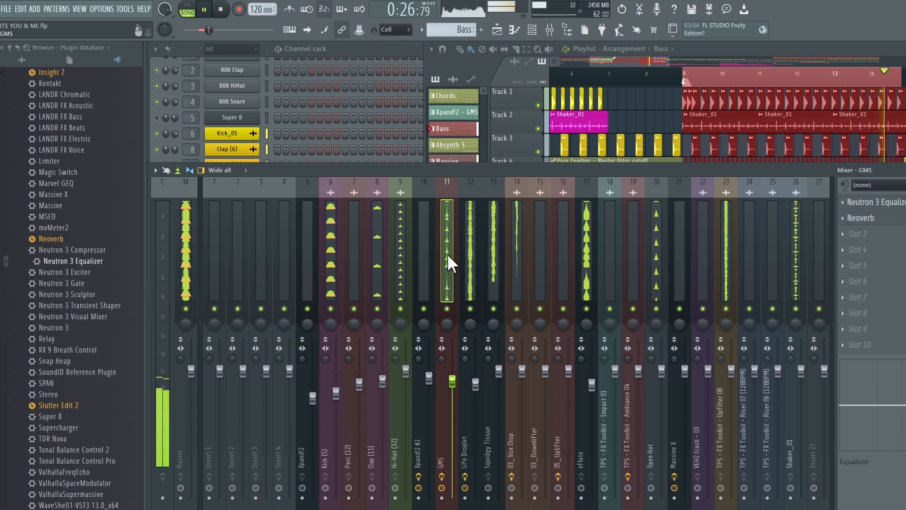
key("space")
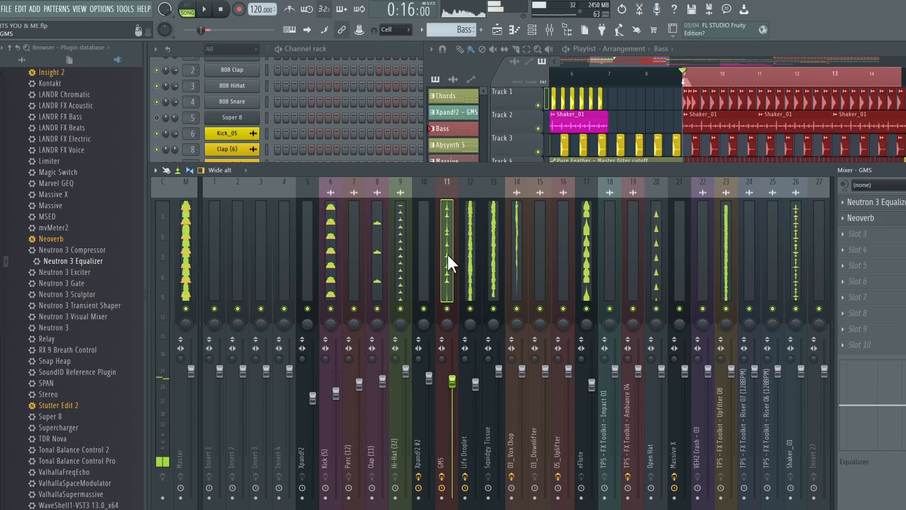
- Raise the GMS mixer track's volume fader, solo the track, and stop playback
left_click_drag(453, 383, 452, 373)
right_click(447, 308)
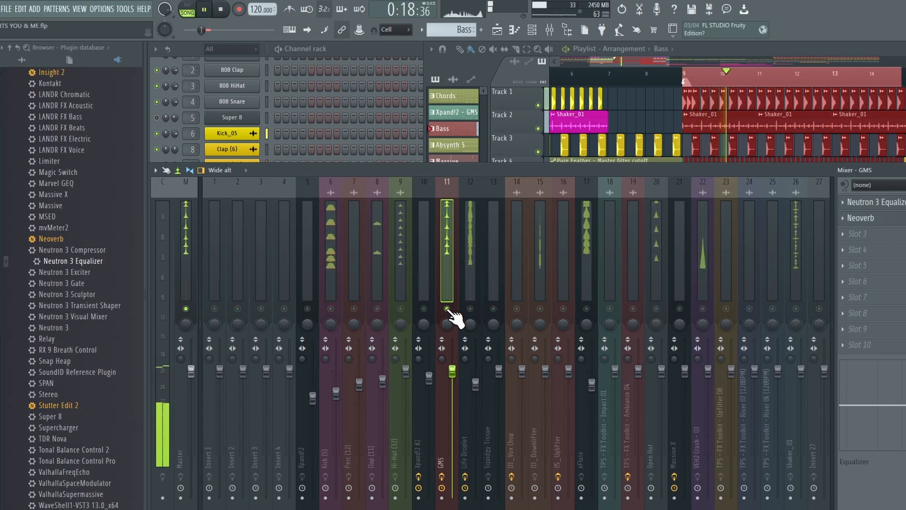
key("space")
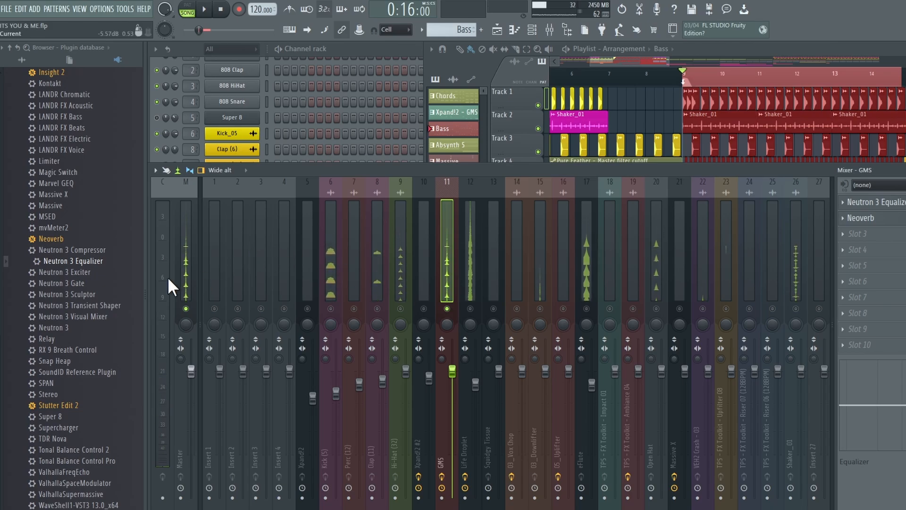
- Load Neutron 3 Compressor into slot 3 of the GMS mixer track, set its threshold to -33.3 dB during playback, and raise its makeup gain
left_click_drag(74, 250, 444, 240)
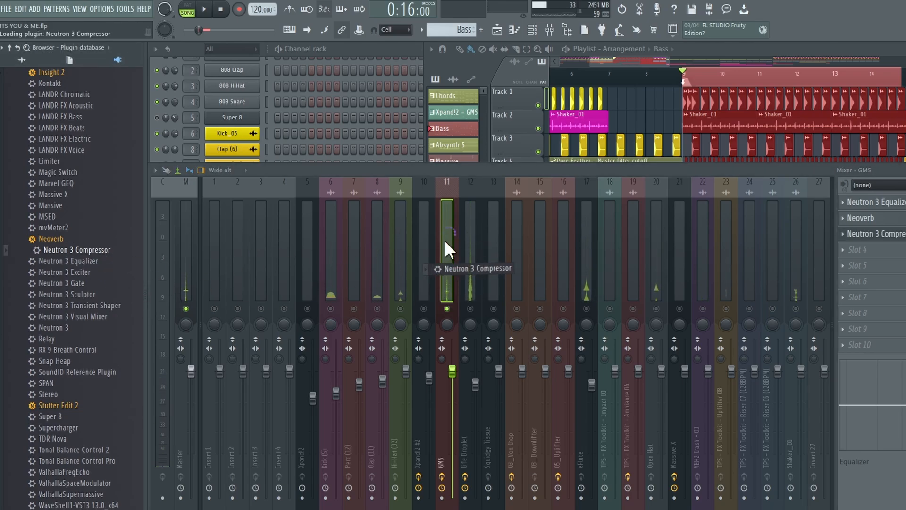
key("space")
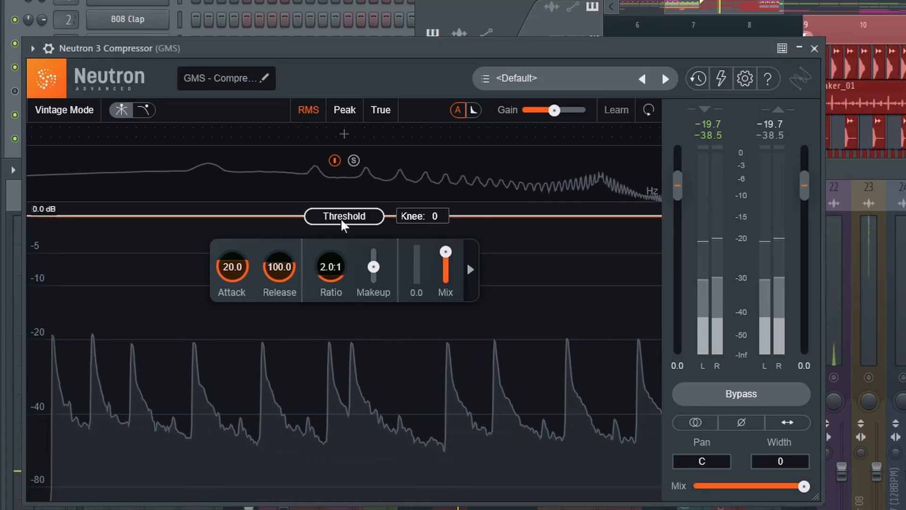
left_click_drag(342, 222, 343, 399)
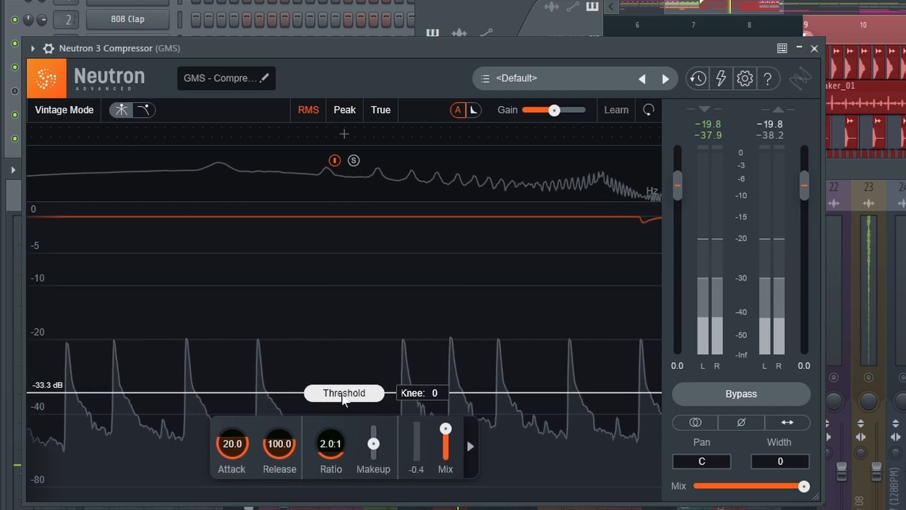
mouse_move(377, 447)
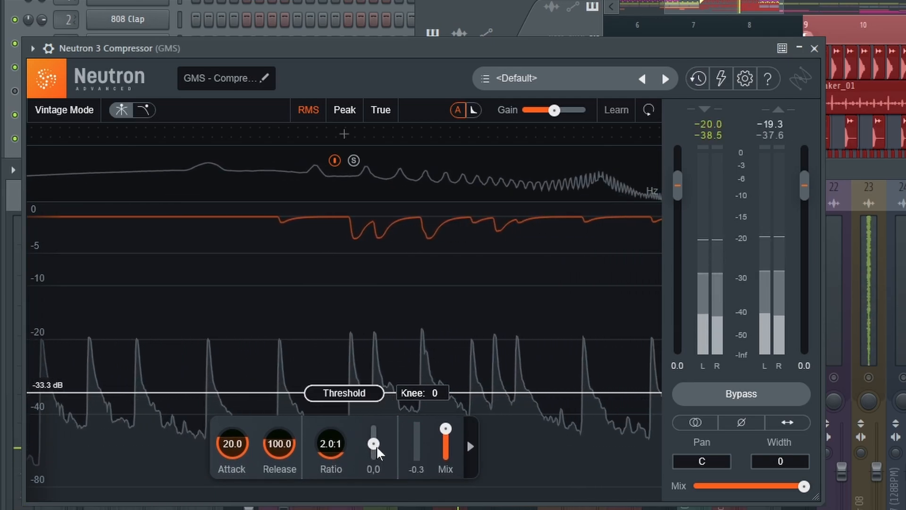
left_click_drag(376, 446, 387, 411)
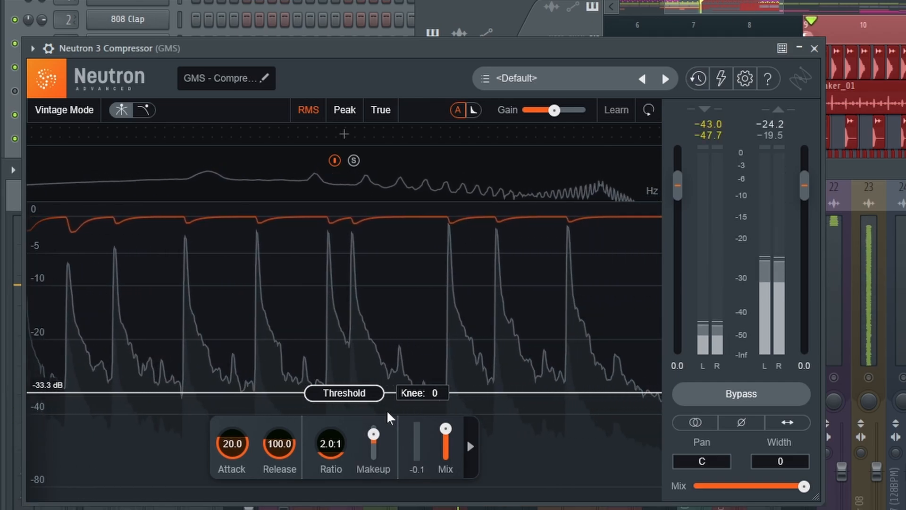
- Lower the Neutron 3 Compressor's threshold to -48.5 dB, set its overall mix to 46%, and close the plugin
mouse_move(373, 426)
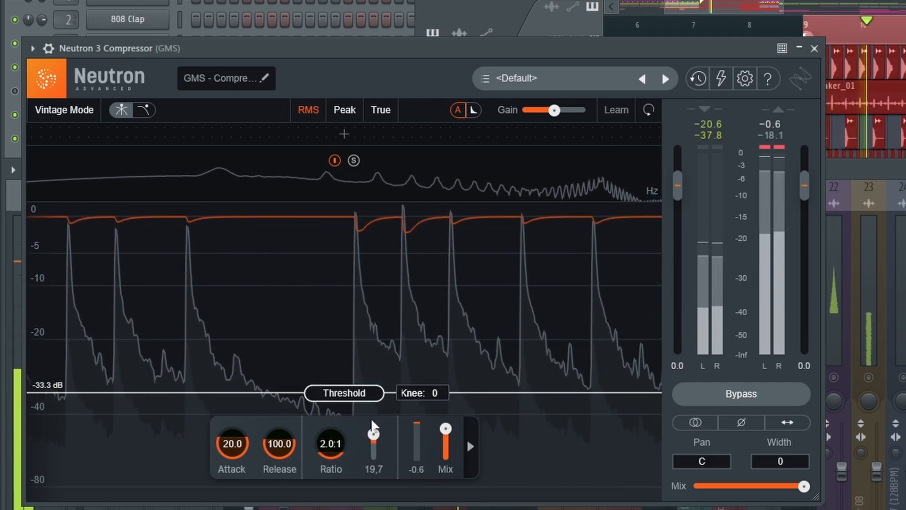
left_click_drag(342, 394, 344, 439)
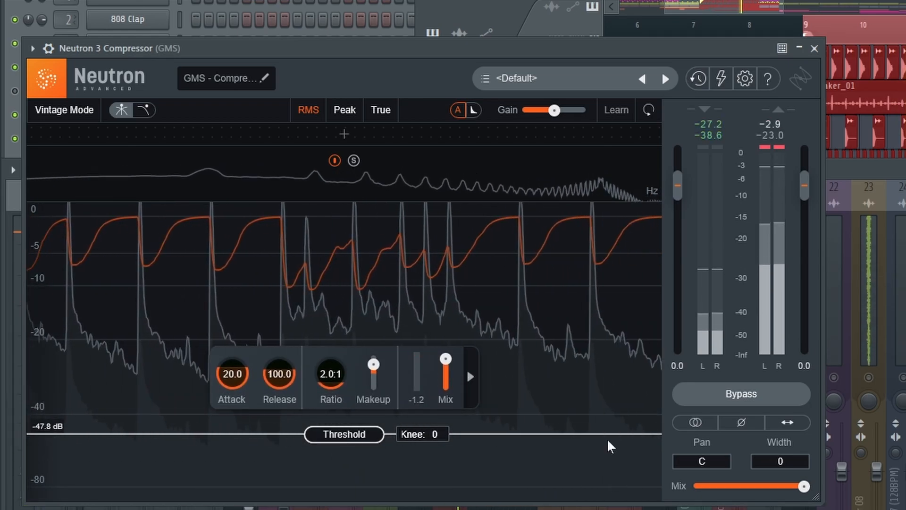
left_click_drag(551, 49, 569, 32)
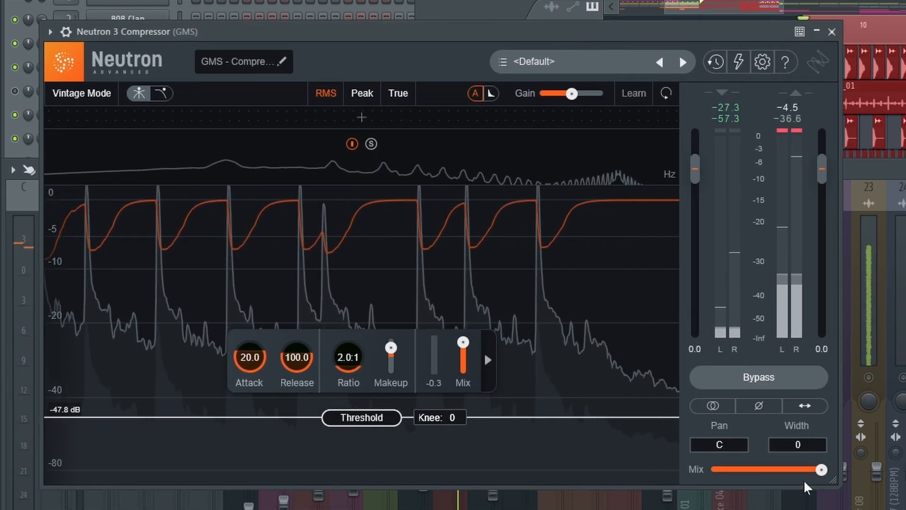
left_click_drag(821, 469, 780, 470)
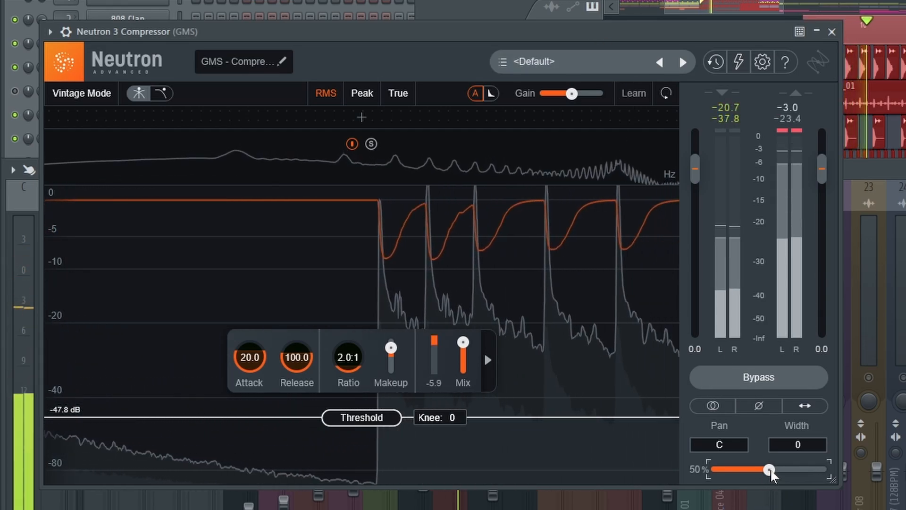
left_click_drag(770, 470, 764, 472)
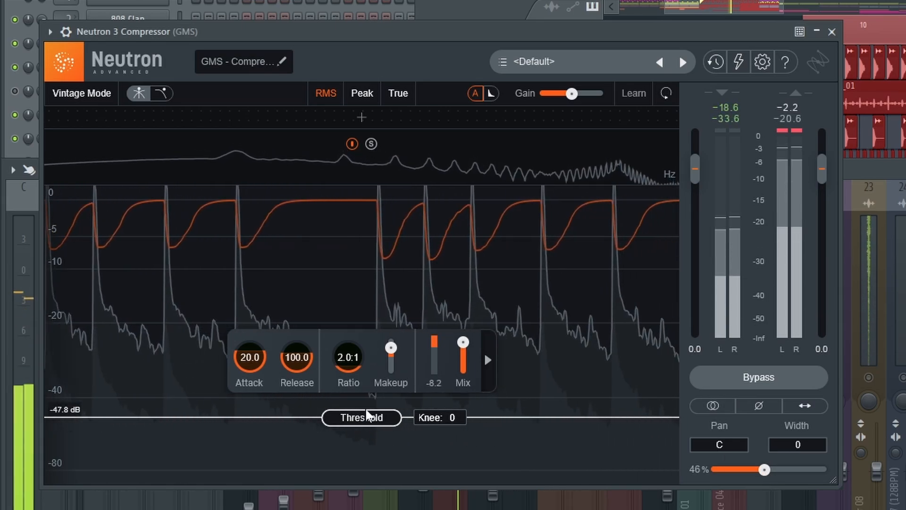
left_click_drag(370, 417, 370, 419)
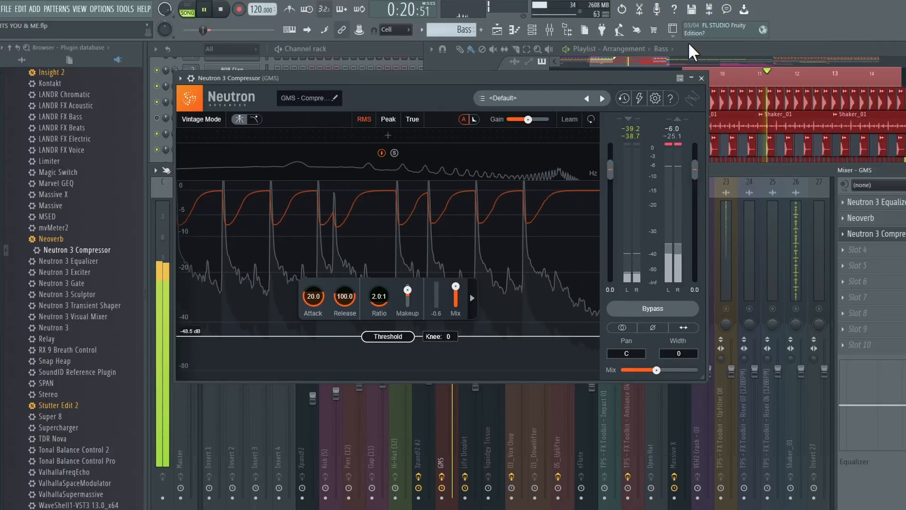
left_click(701, 78)
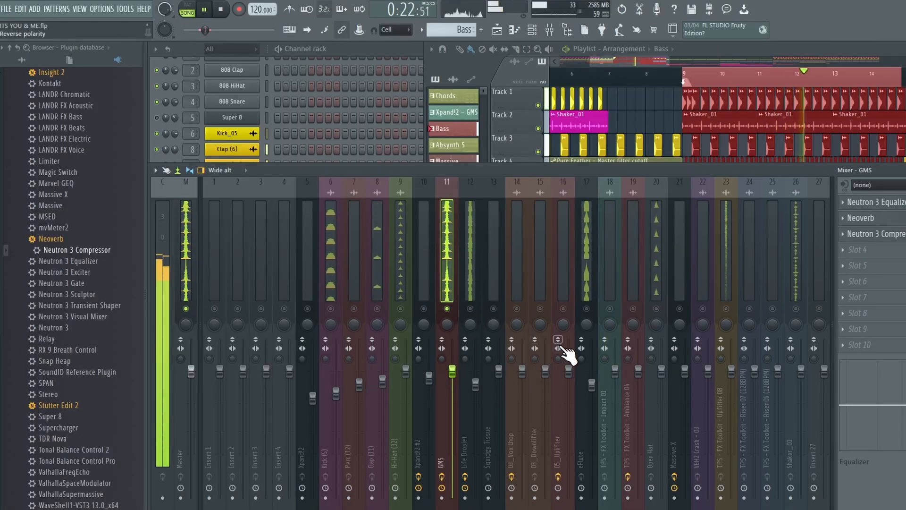
- Unsolo the GMS mixer track and listen to the full mix while following the clips in the playlist
right_click(447, 309)
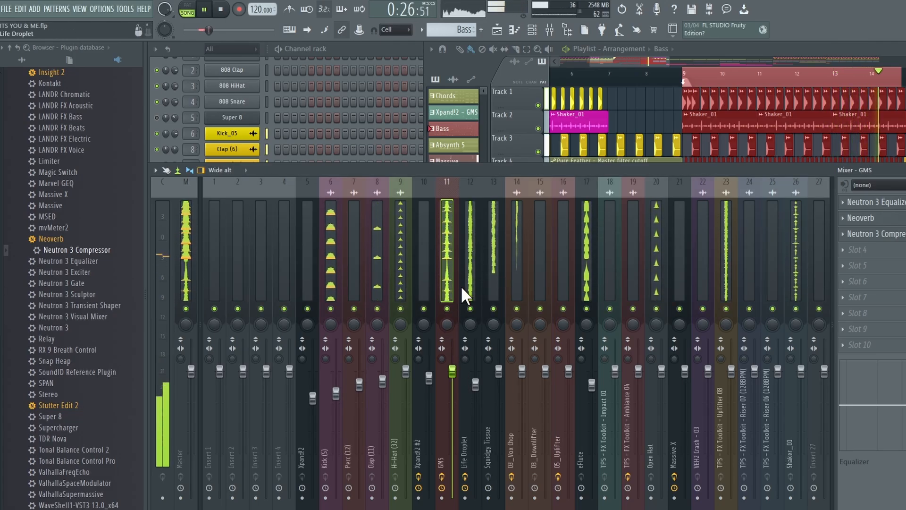
left_click(636, 60)
scroll(646, 75, "down", 3)
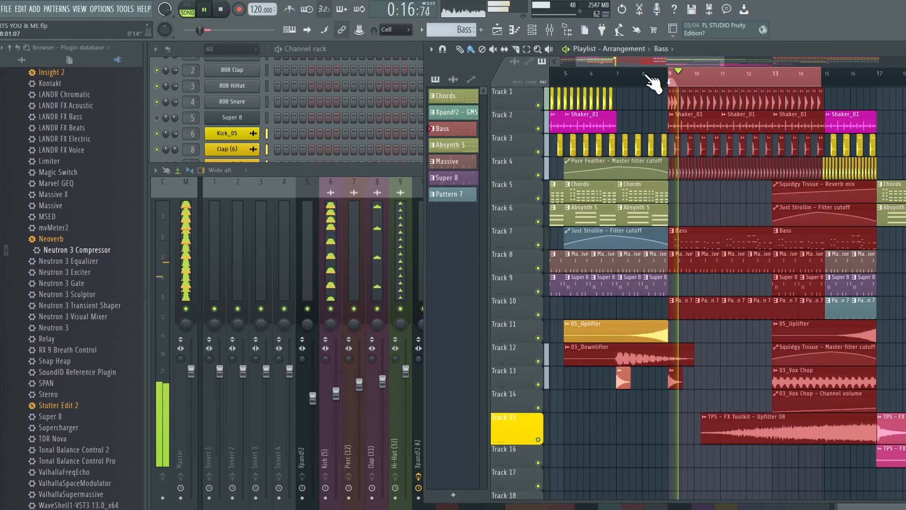
left_click(353, 50)
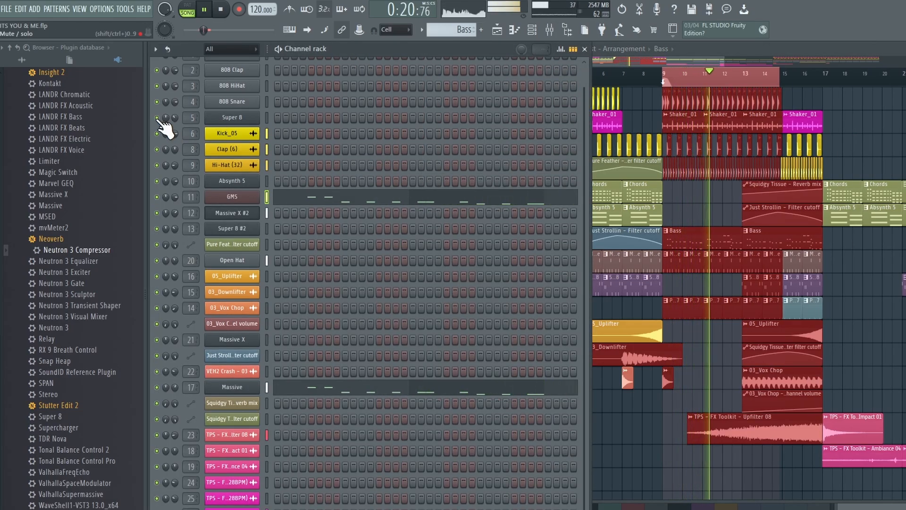
left_click(697, 51)
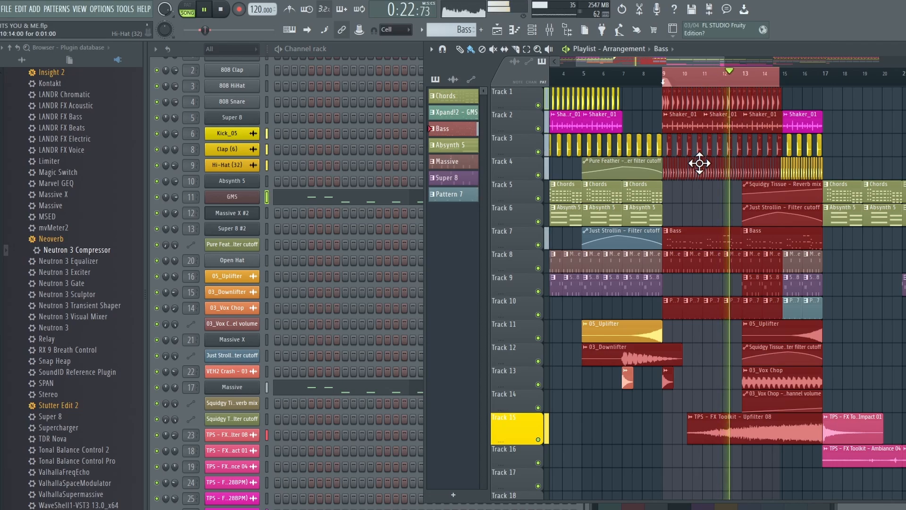
scroll(755, 88, "up", 4)
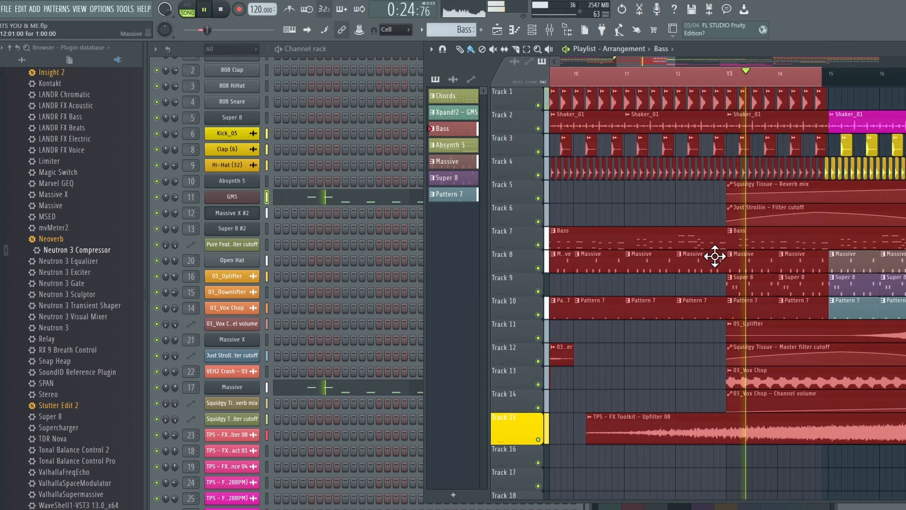
- Select the Super 8 pattern on track 9, view the Super 8 #2 synth while the pattern plays, and close it
left_click(751, 285)
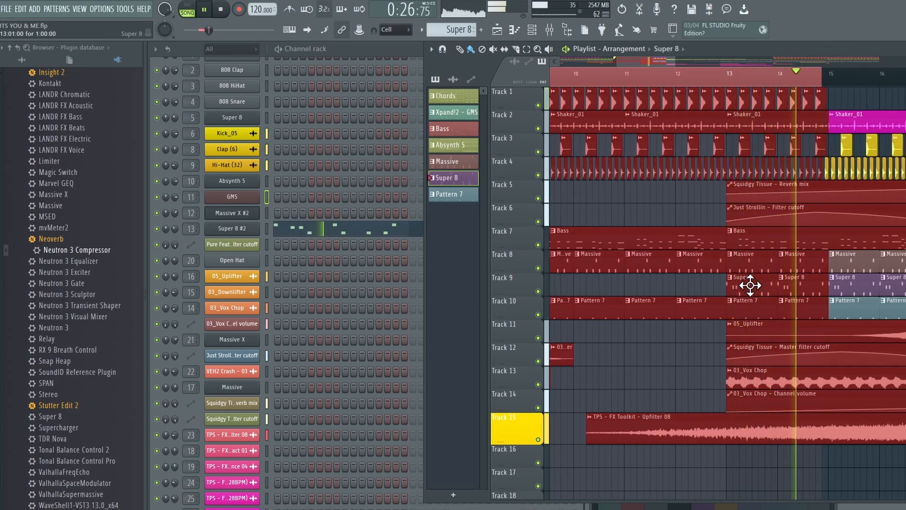
left_click(348, 50)
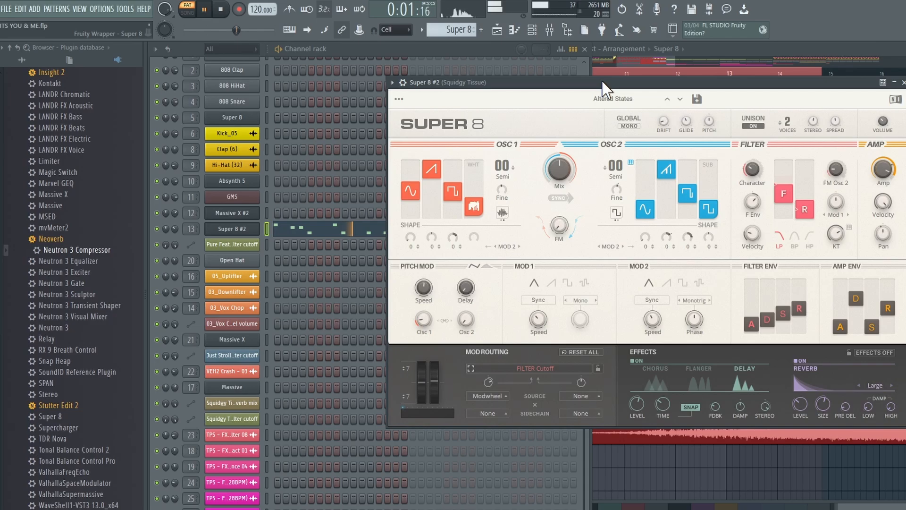
left_click_drag(603, 81, 538, 74)
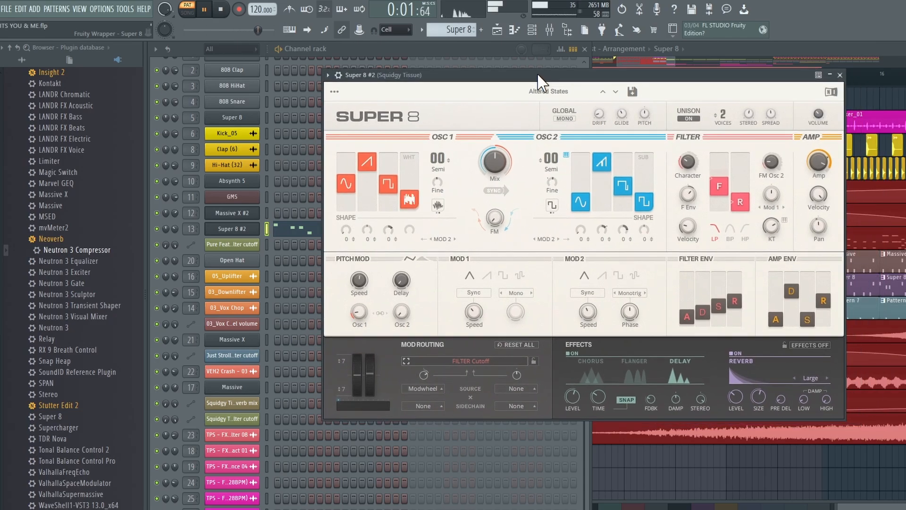
left_click(839, 74)
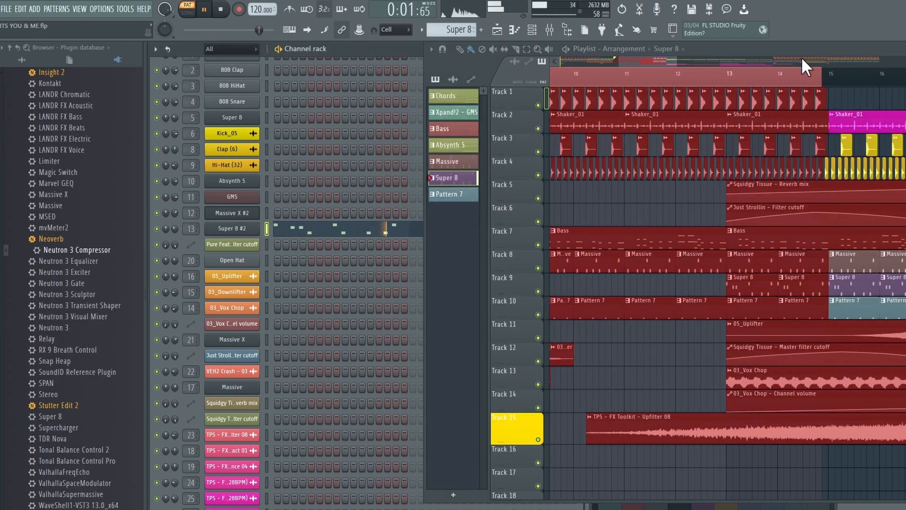
- Clear the playlist's time selection, play the song from bar 13, and stop playback
left_click(719, 75)
double_click(719, 76)
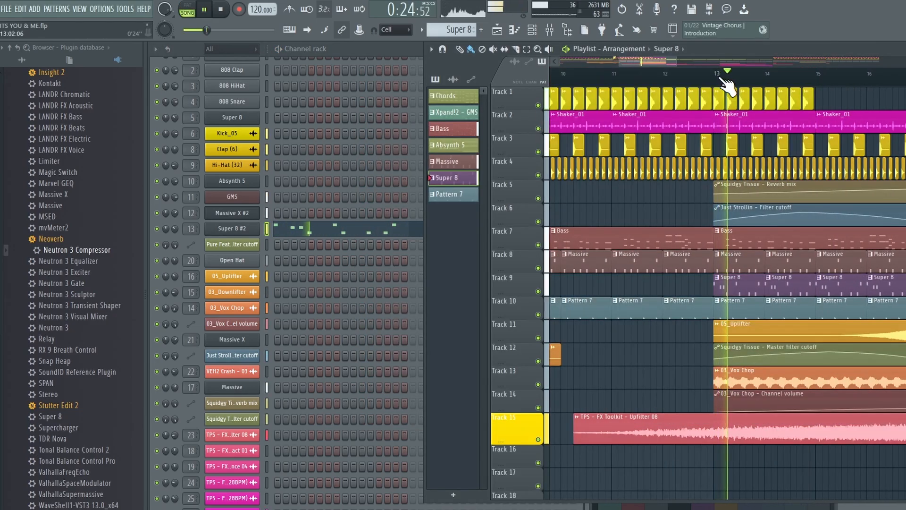
scroll(720, 76, "down", 6)
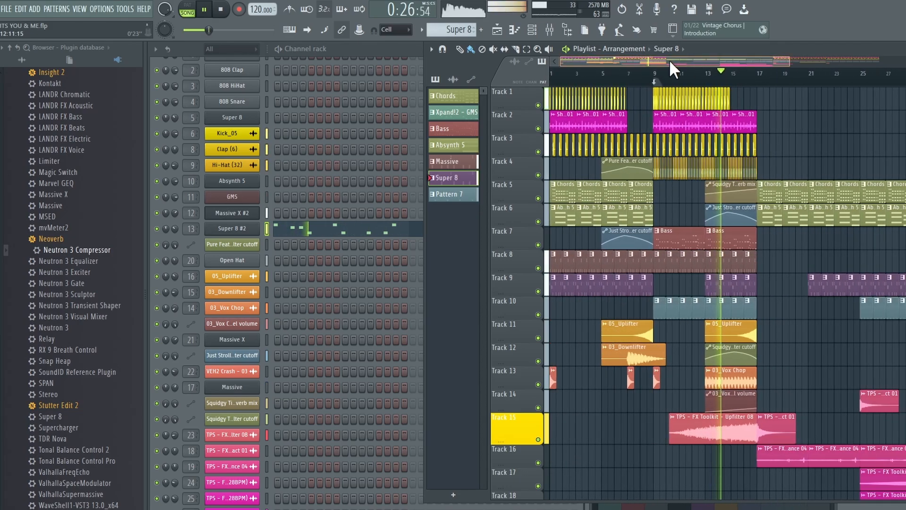
scroll(613, 83, "up", 5)
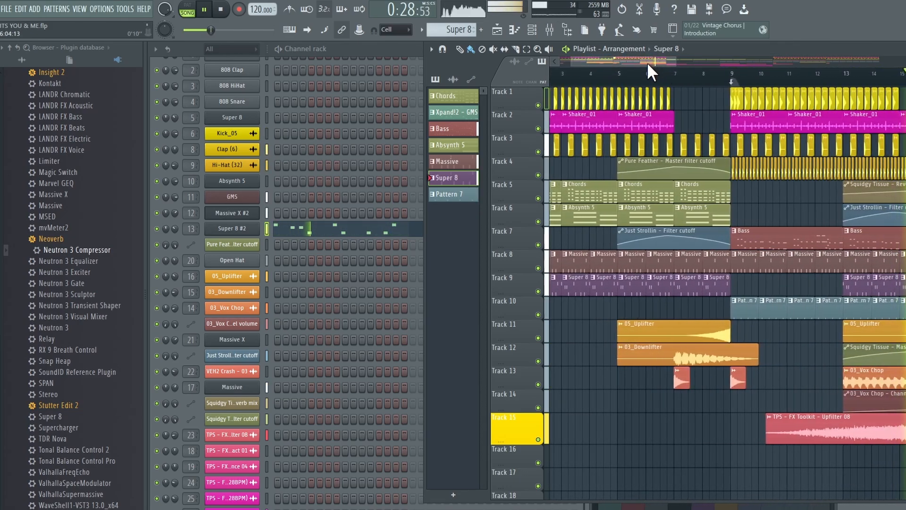
key("space")
- Show the mixer and select the first four bars of the playlist as the playback range
left_click(550, 30)
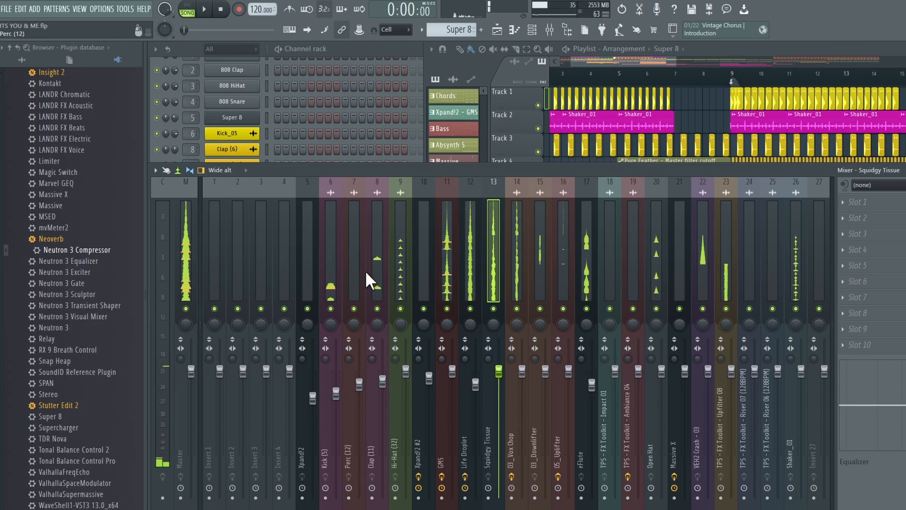
scroll(581, 77, "up", 5)
left_click_drag(595, 62, 577, 63)
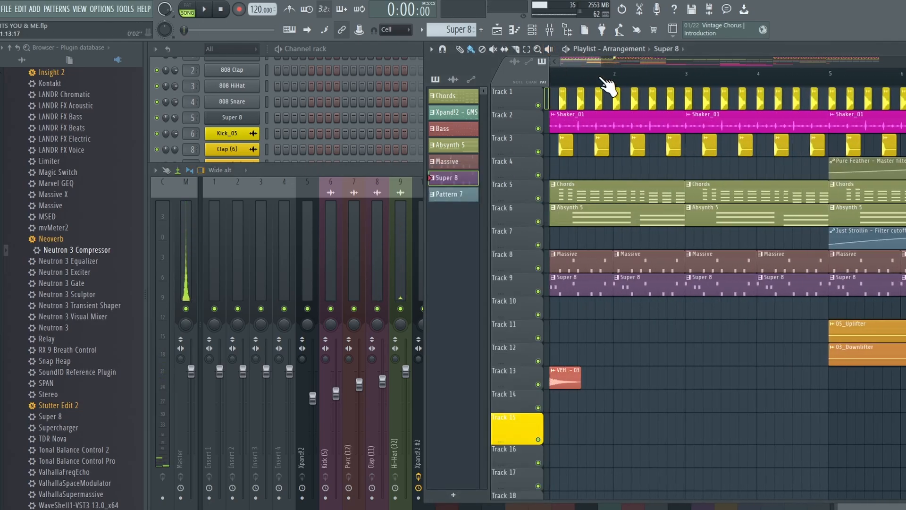
scroll(600, 76, "down", 5)
scroll(580, 71, "up", 4)
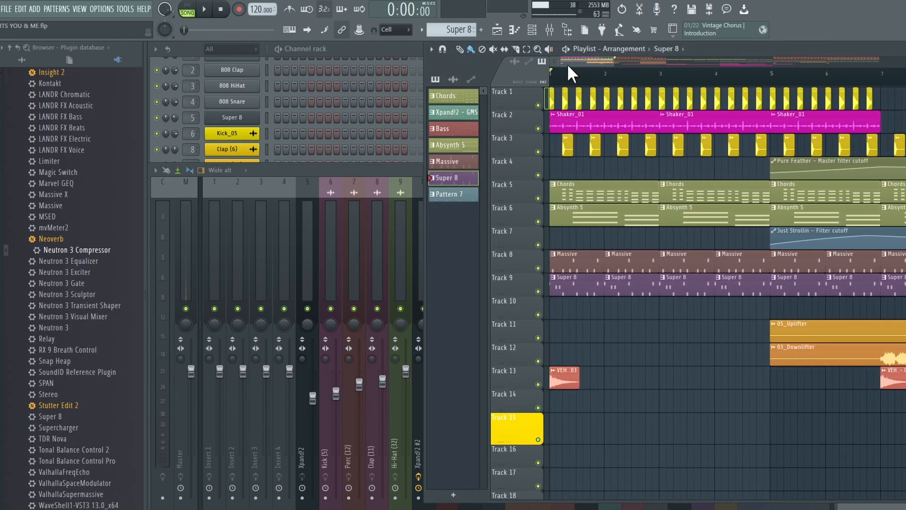
left_click_drag(561, 75, 904, 73)
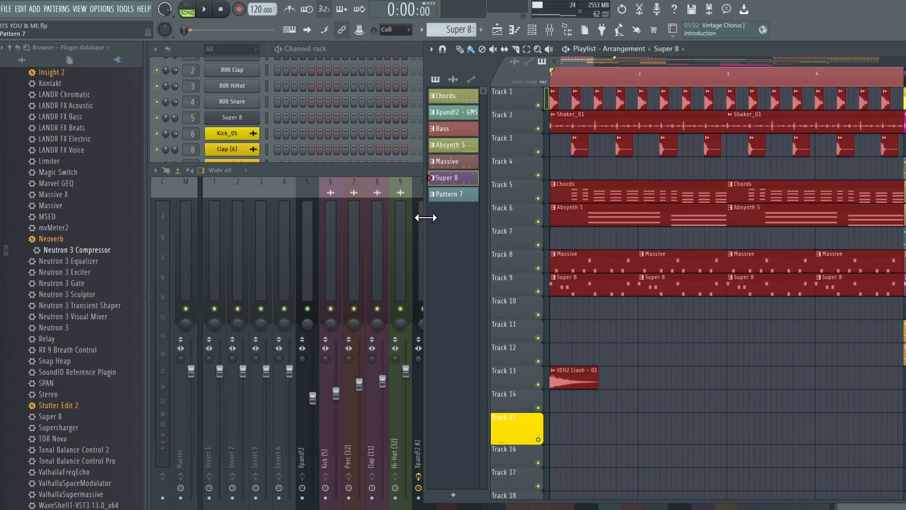
- Solo the Kick (5) mixer track and load Neutron 3 as an effect on it
left_click(331, 240)
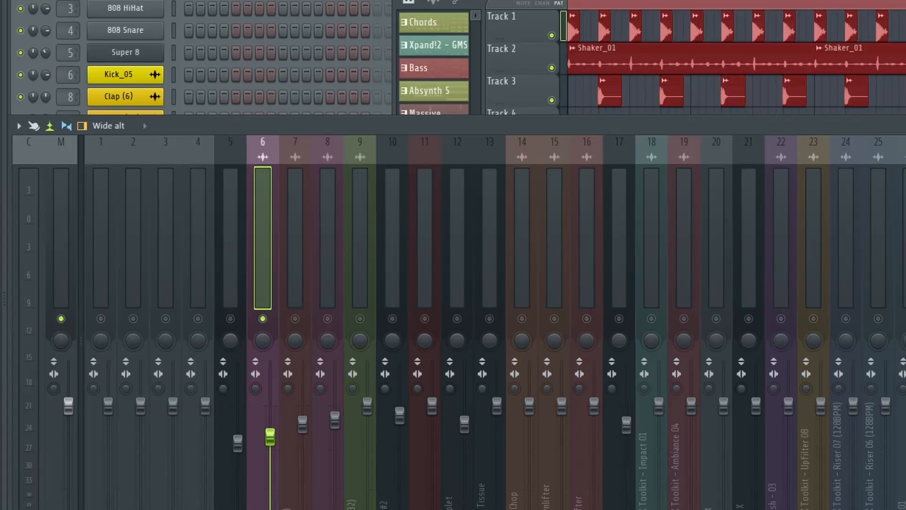
left_click(904, 188)
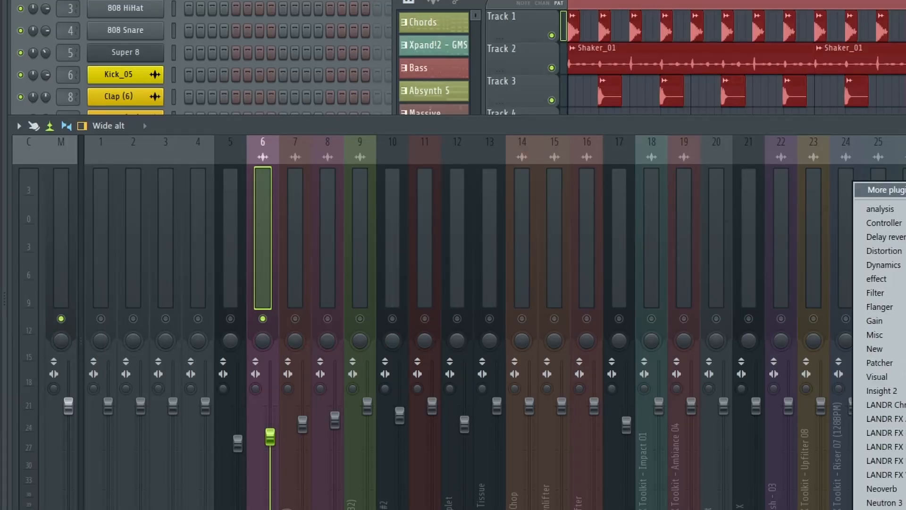
left_click(900, 506)
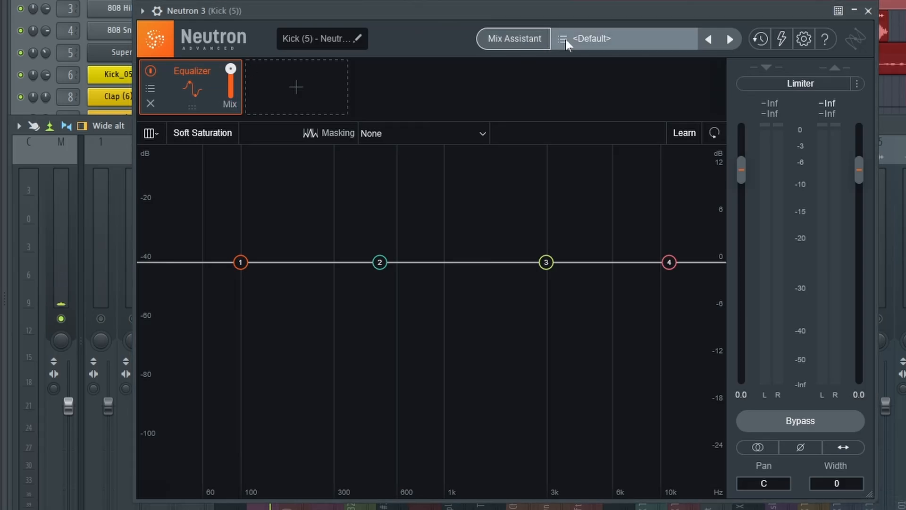
- Audition Neutron's kick presets 1984 Energize, 808 Enhancement and 909 Chest Pressure, keep Add Click, and close the preset manager
left_click(564, 41)
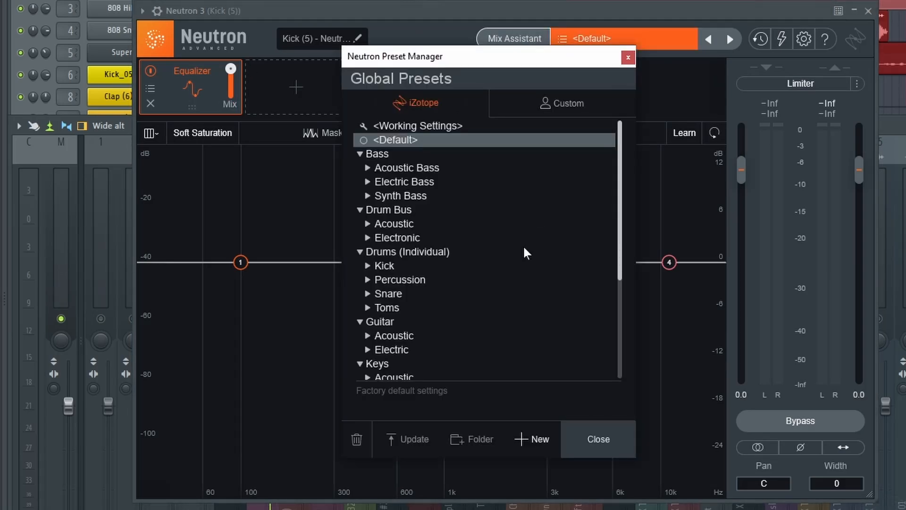
scroll(411, 331, "down", 4)
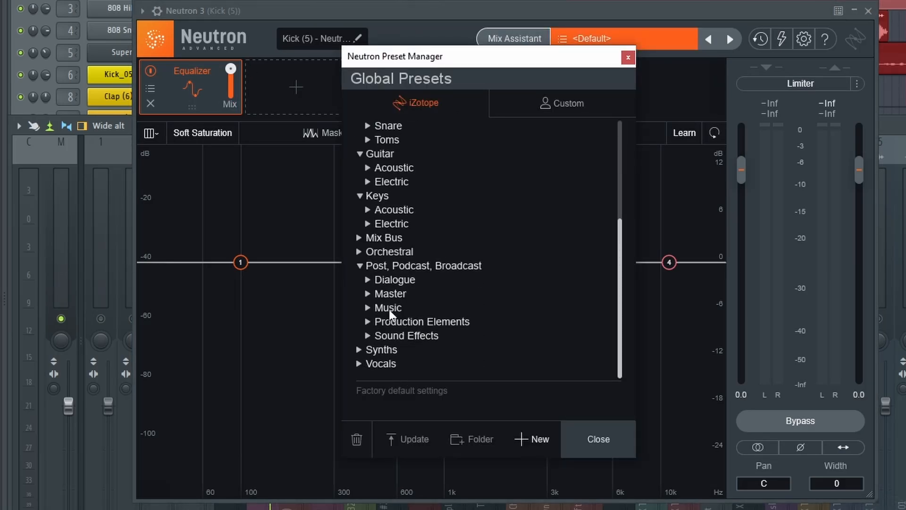
scroll(391, 308, "up", 4)
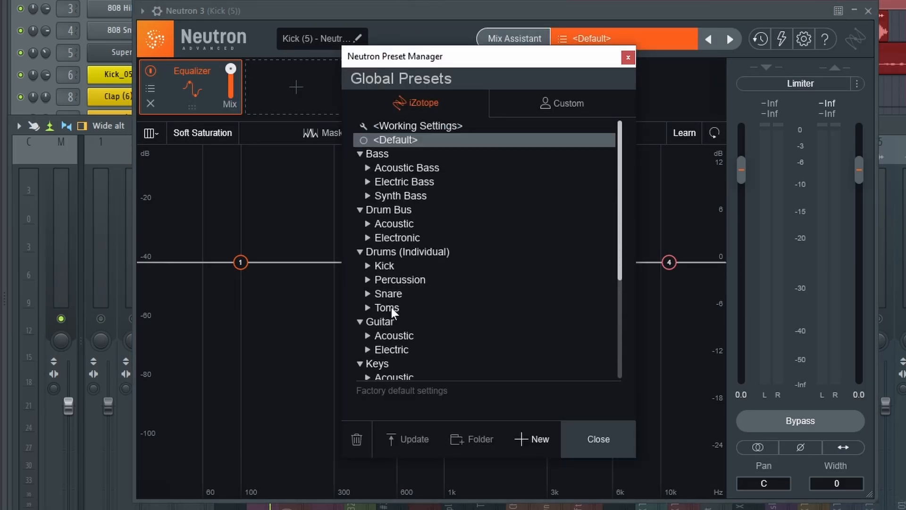
left_click(370, 265)
scroll(440, 277, "down", 2)
left_click(423, 210)
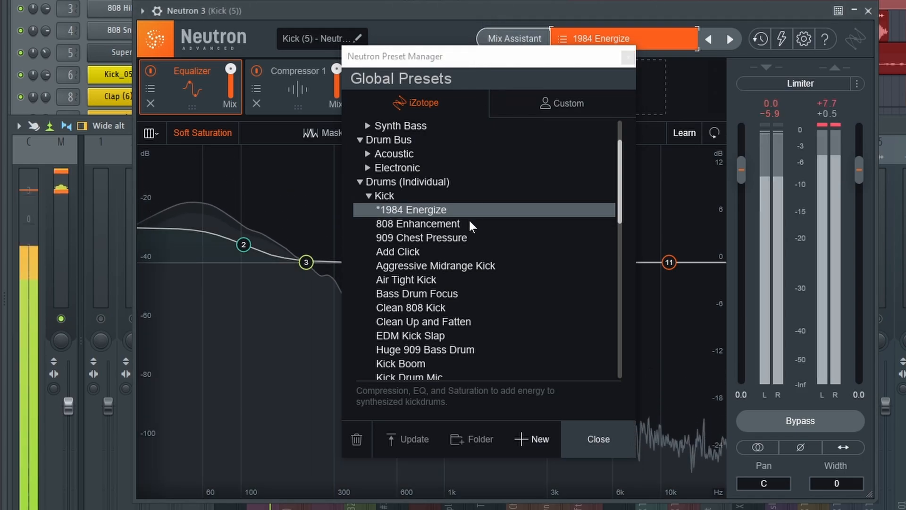
left_click(446, 229)
left_click(445, 239)
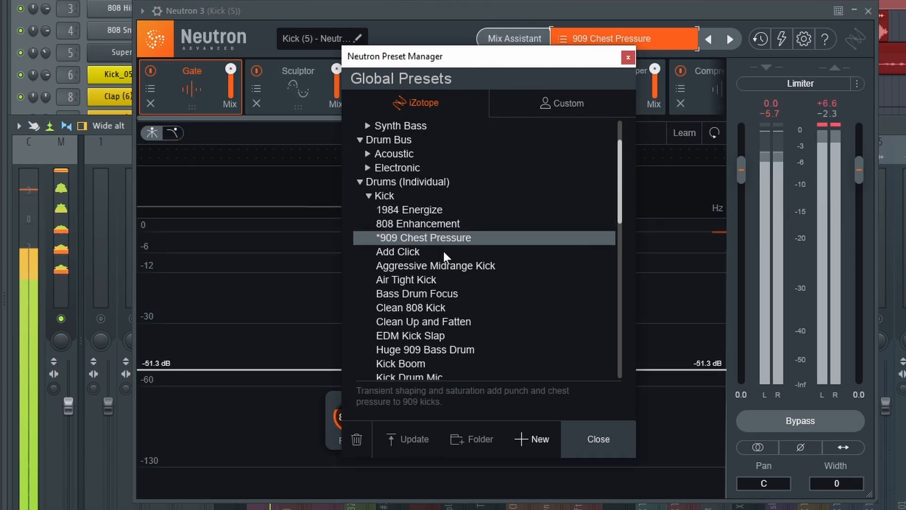
left_click(441, 251)
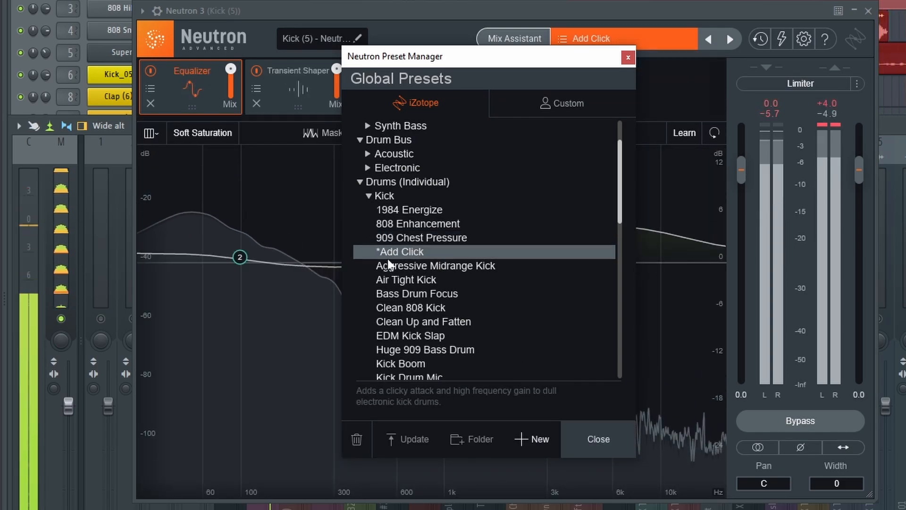
left_click(590, 438)
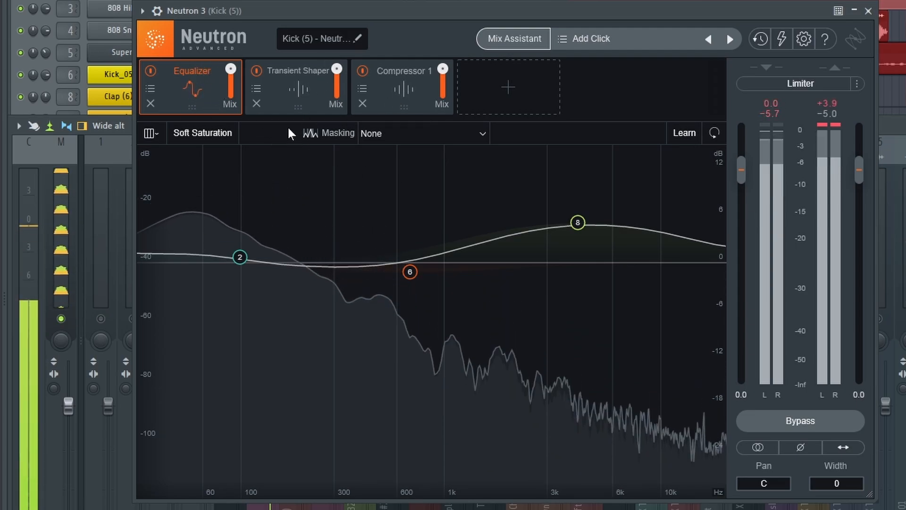
- Lower the mix of the Transient Shaper module to 93.7 in the kick's Neutron 3 chain
left_click(288, 92)
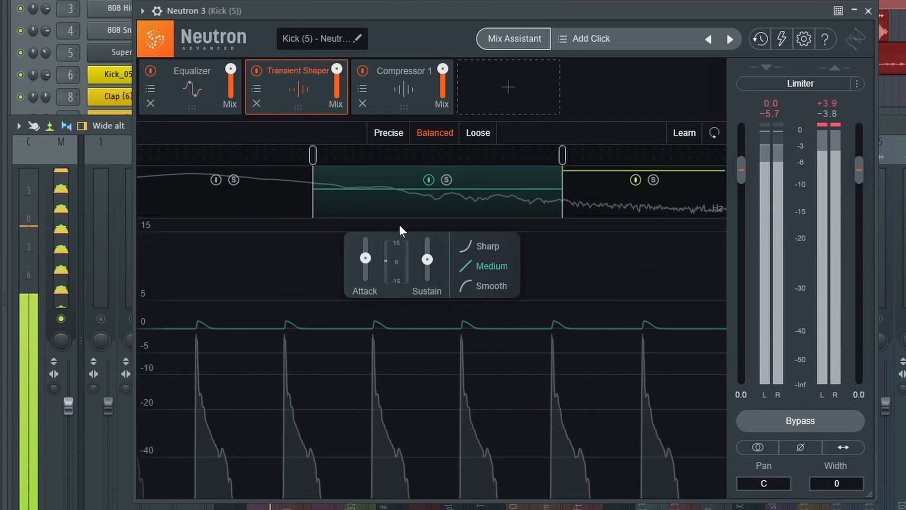
mouse_move(338, 97)
left_mouse_down()
mouse_move(338, 72)
mouse_move(339, 91)
left_mouse_up()
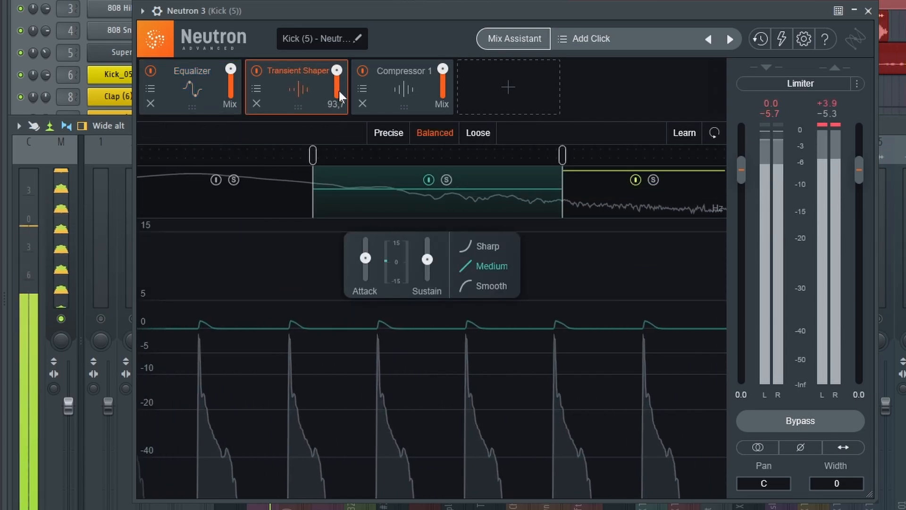
- Reduce the kick's Transient Shaper mix to a little under half and lower its Equalizer module's mix to 41.9
mouse_move(339, 171)
left_mouse_down()
mouse_move(338, 200)
mouse_move(339, 188)
left_mouse_up()
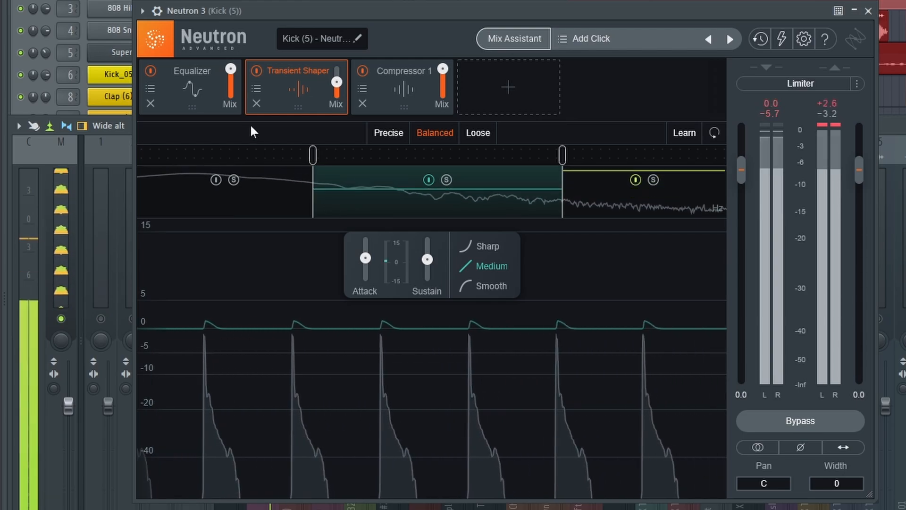
left_click(218, 97)
left_click_drag(231, 68, 237, 168)
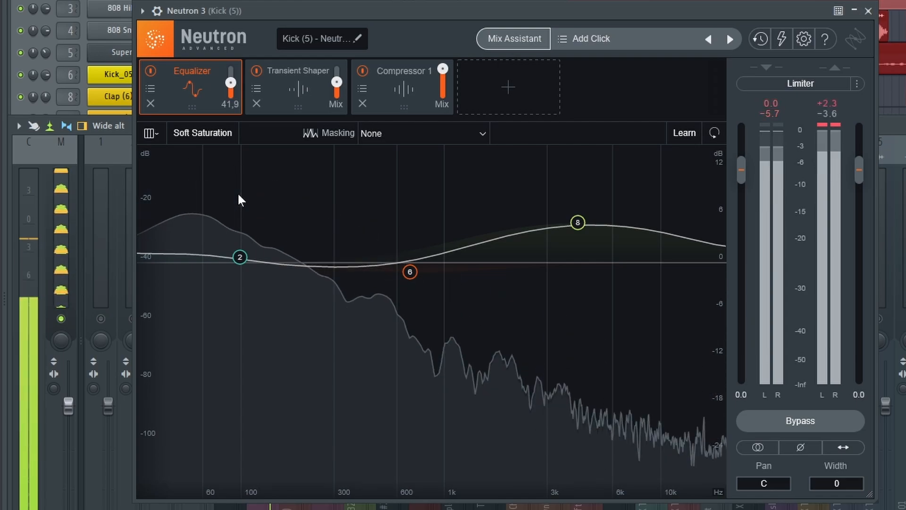
- Raise the threshold of Compressor 1 in the kick's Neutron 3 chain to -35.4 dB
left_click(399, 101)
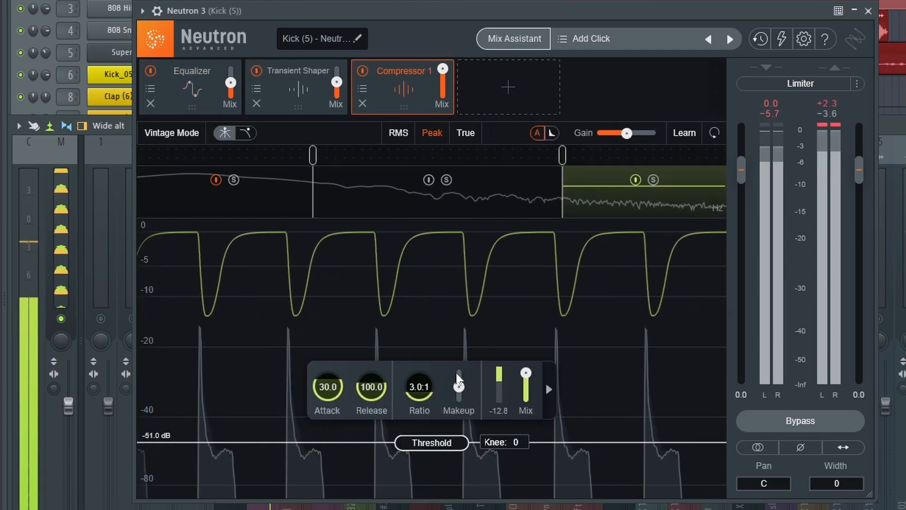
left_click_drag(436, 448, 449, 408)
- Add a Sculptor module after Compressor 1 in the kick's chain and choose Kick from the Percussion targets
left_click(527, 86)
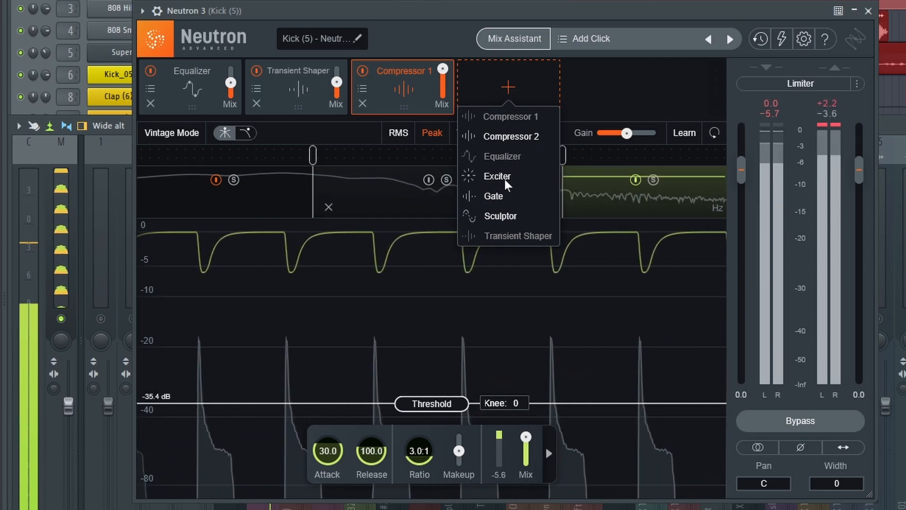
left_click(505, 216)
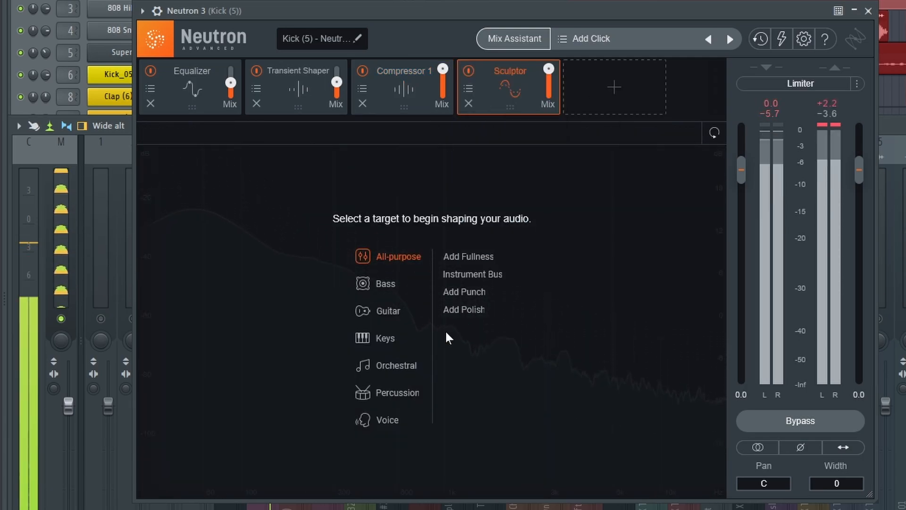
left_click(400, 393)
left_click(454, 290)
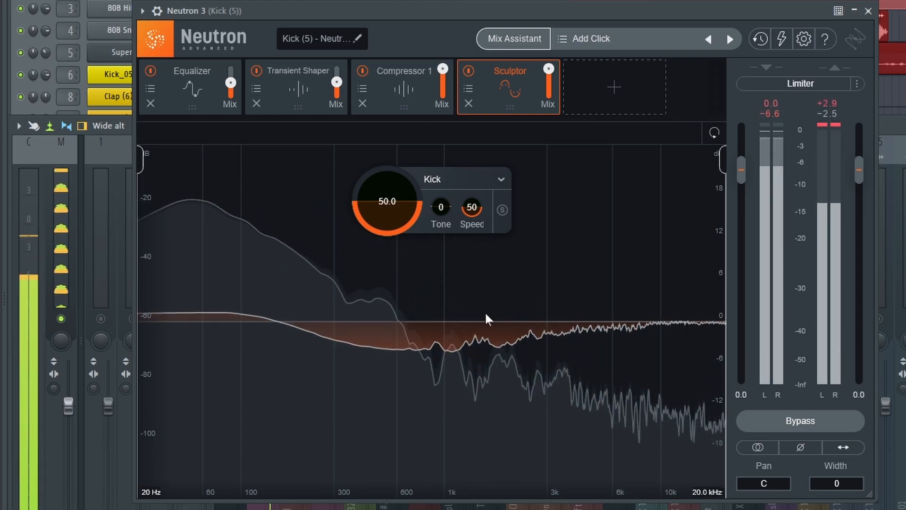
- Compare the kick with Sculptor off and on, raise the Sculptor amount to 76.4, and close the plugin window
left_click(467, 72)
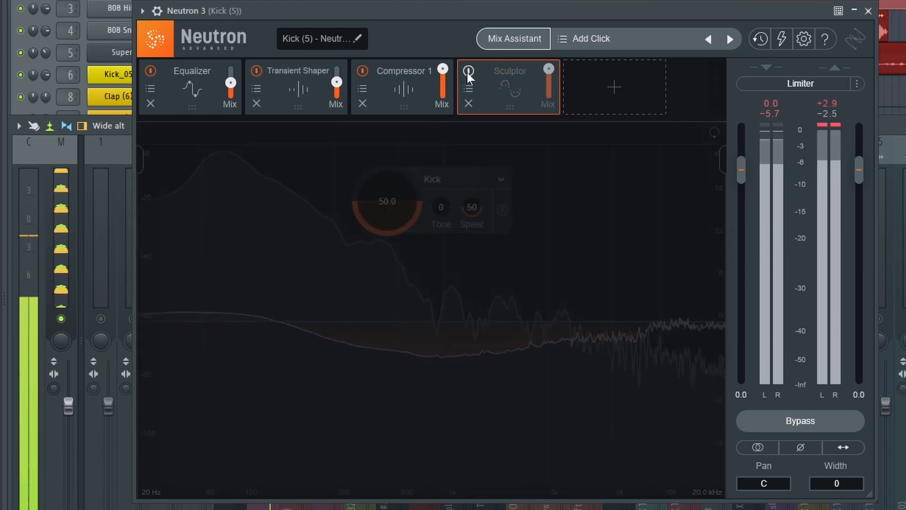
left_click(467, 71)
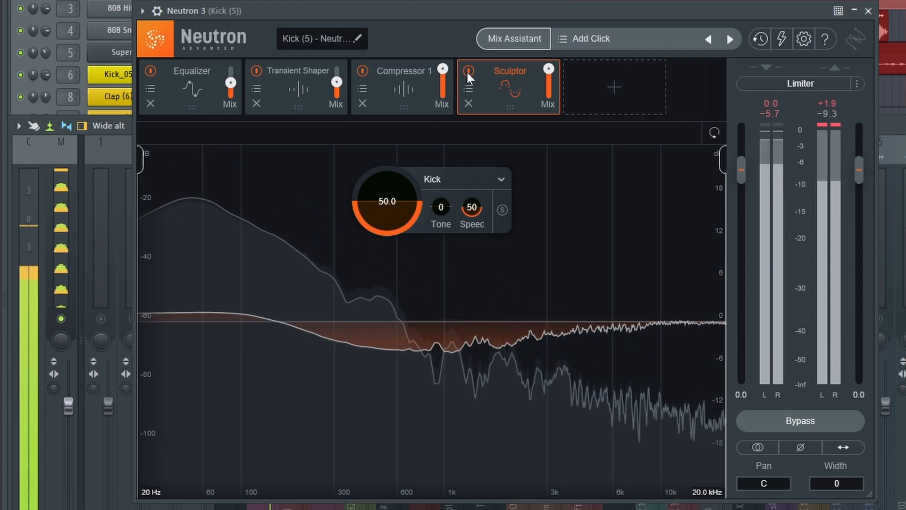
mouse_move(405, 210)
left_mouse_down()
mouse_move(414, 155)
mouse_move(409, 266)
mouse_move(423, 156)
mouse_move(421, 244)
mouse_move(421, 165)
left_mouse_up()
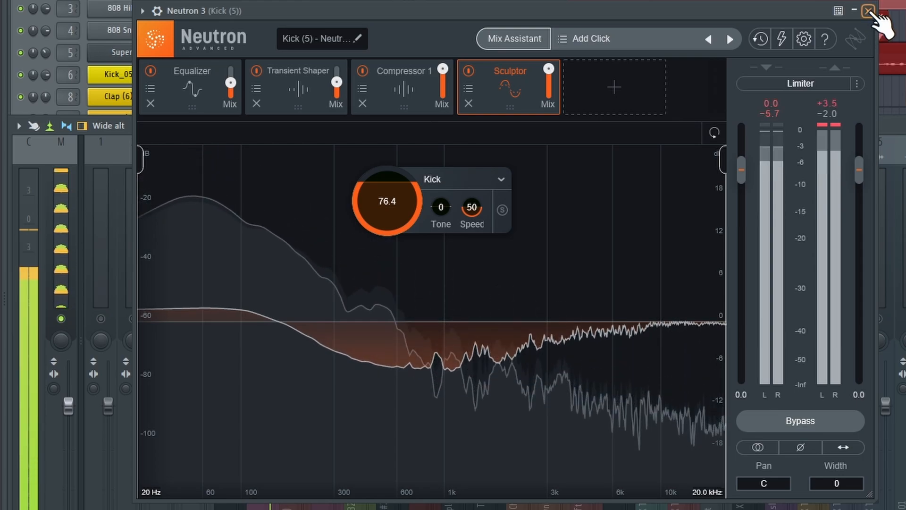
left_click(868, 11)
- Enable the Clap (11) mixer track alongside the kick and load Neoverb in its second effect slot
left_click(325, 245)
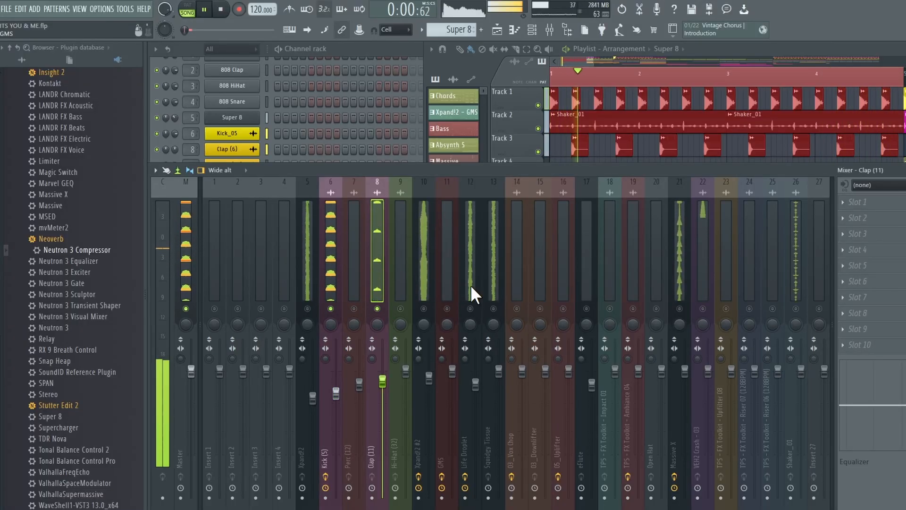
left_click(871, 222)
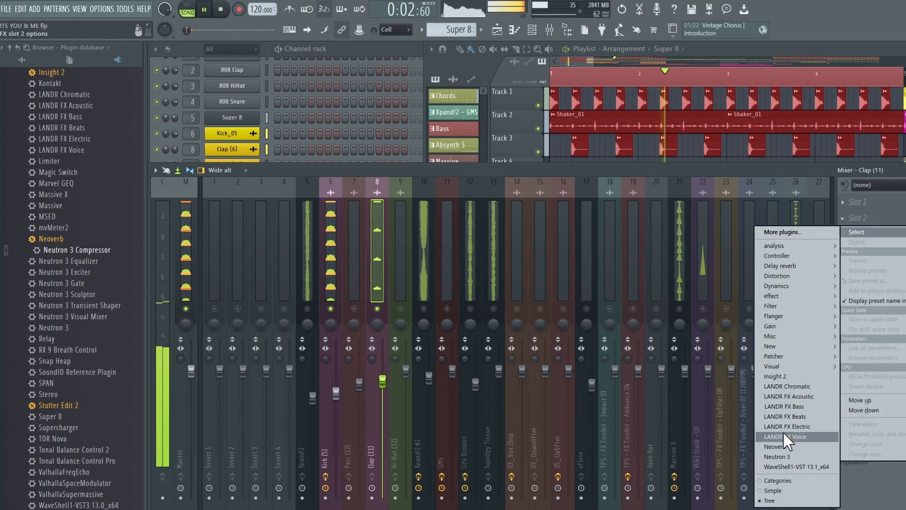
left_click(817, 445)
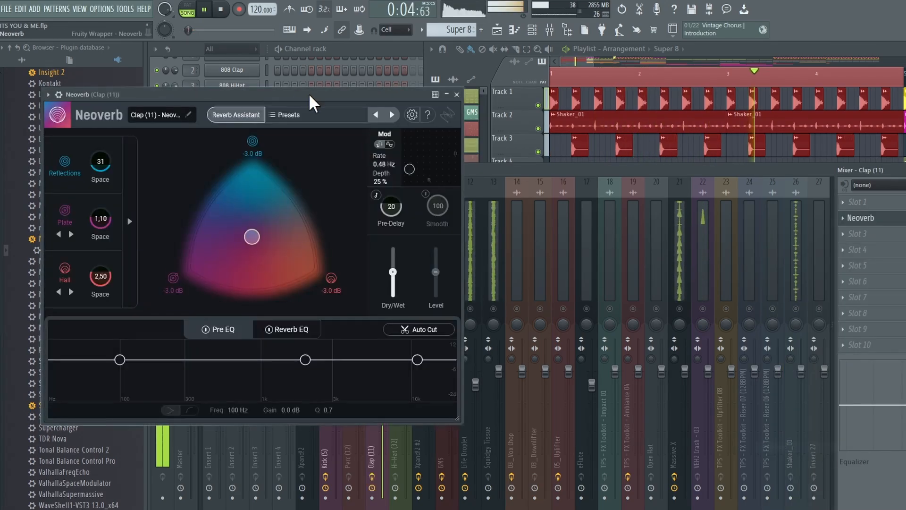
left_click_drag(308, 92, 717, 114)
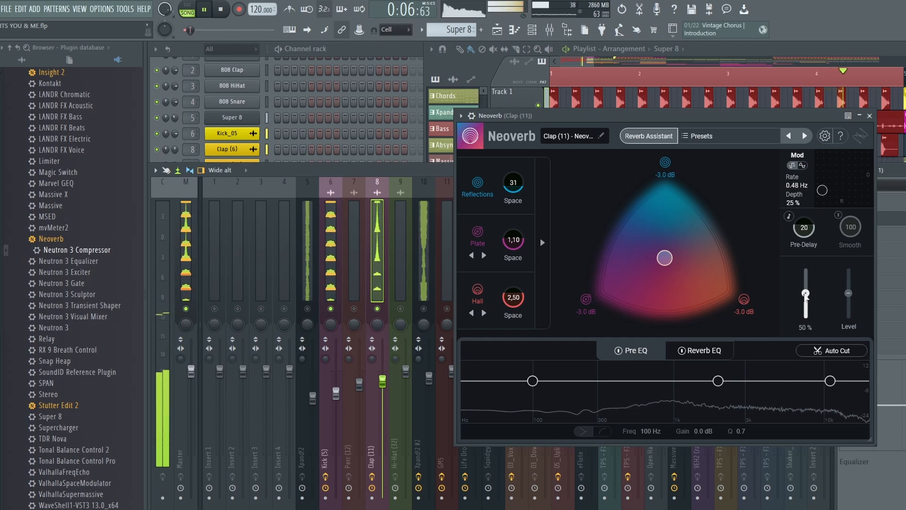
- Apply Neoverb's Percussion preset Clean Snare Plate to the clap and reduce its dry/wet mix to a mostly dry setting
left_click(685, 137)
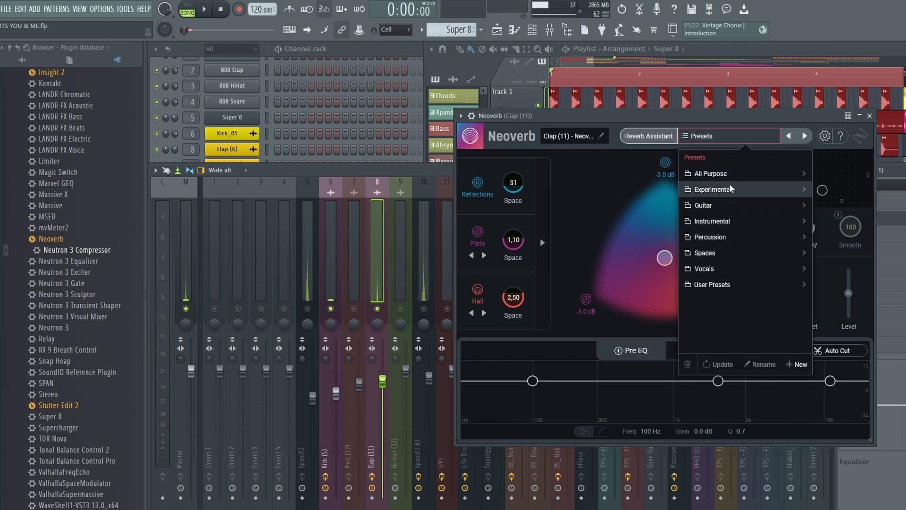
left_click(725, 239)
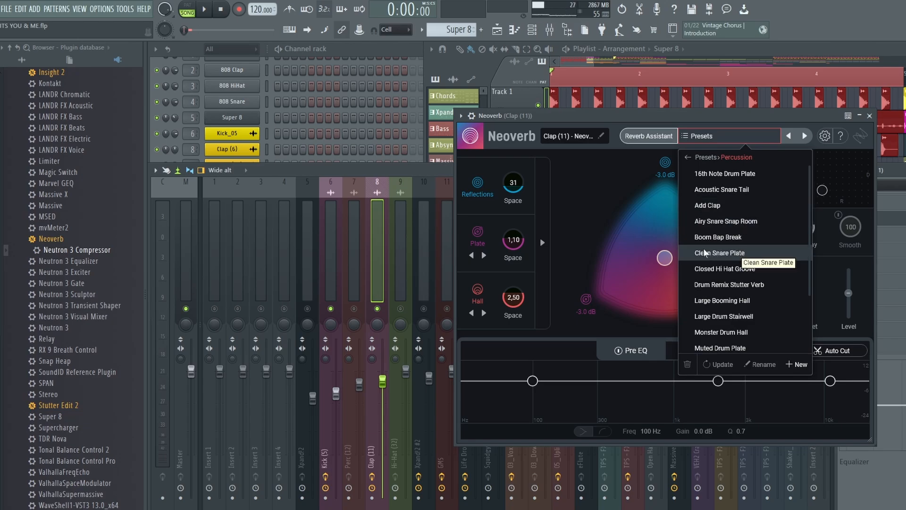
left_click(734, 254)
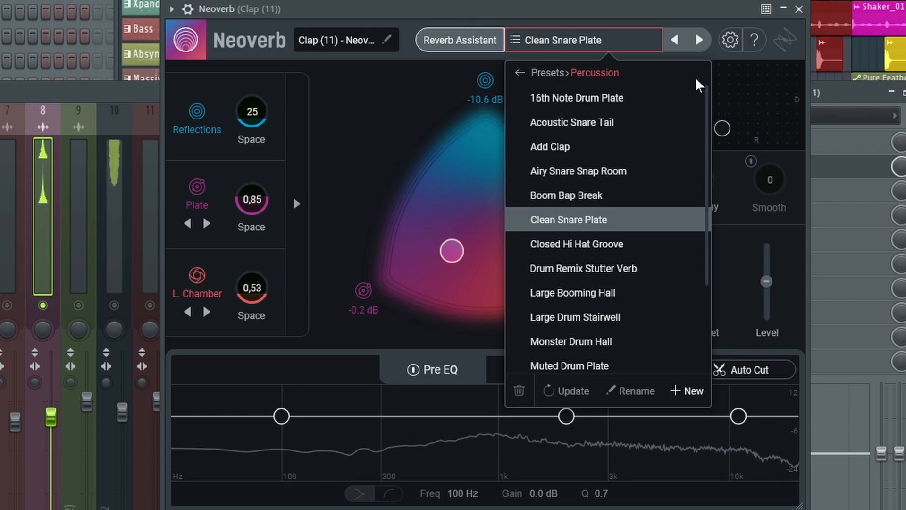
left_click(271, 39)
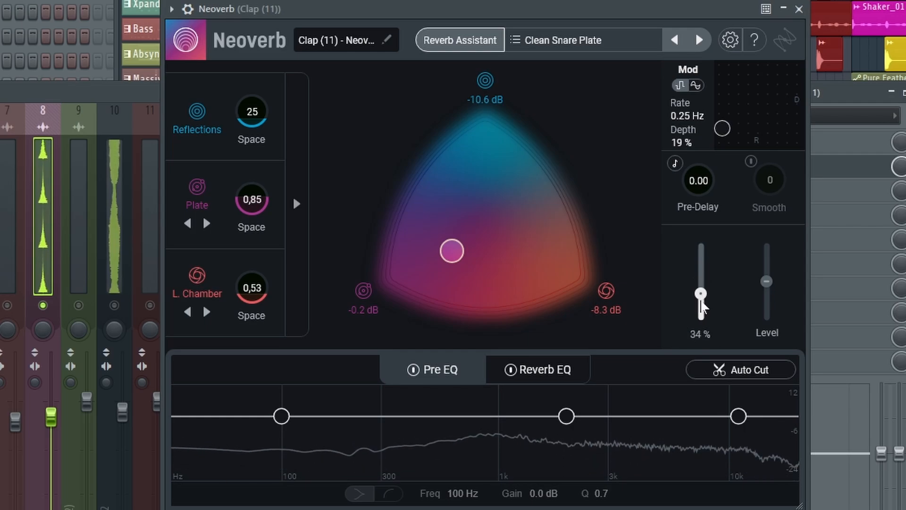
left_click_drag(704, 308, 704, 309)
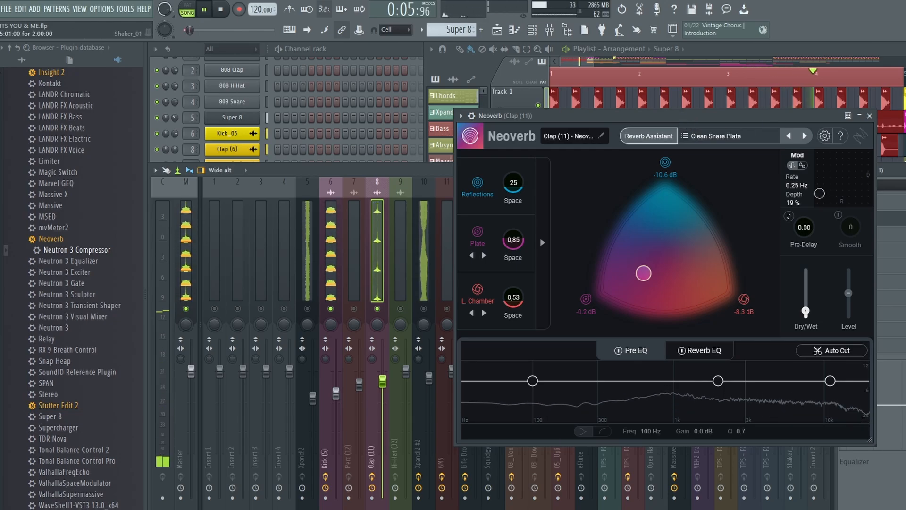
left_click(870, 116)
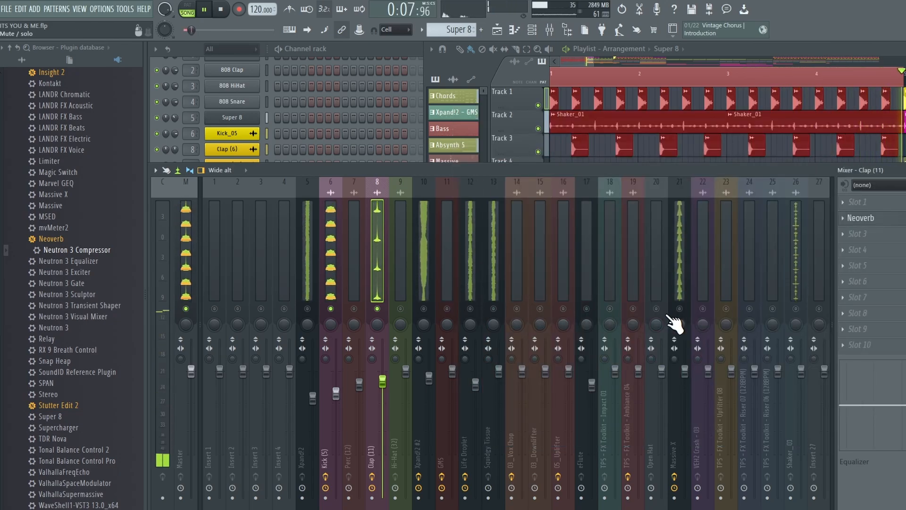
- Enable the Shaker_01 mixer track alongside the kick and load Neutron 3 in its first effect slot
left_click(795, 263)
scroll(691, 259, "down", 4)
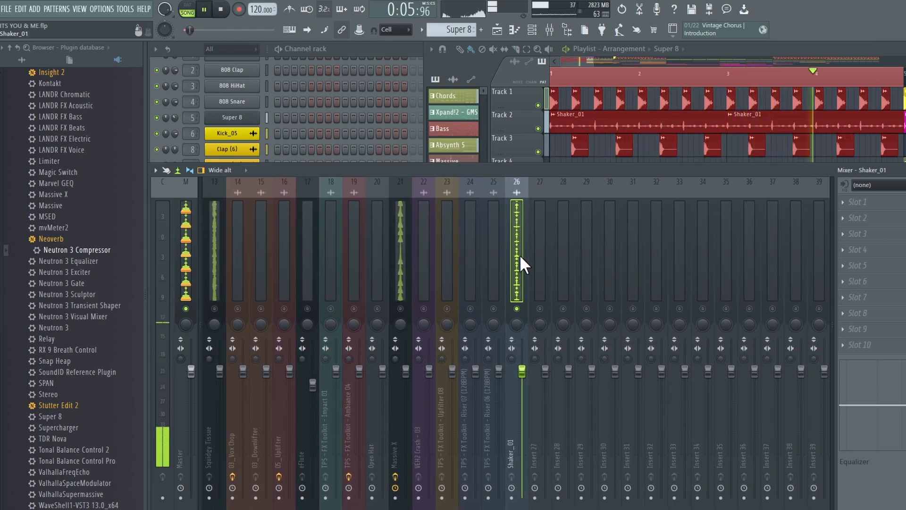
left_click(873, 202)
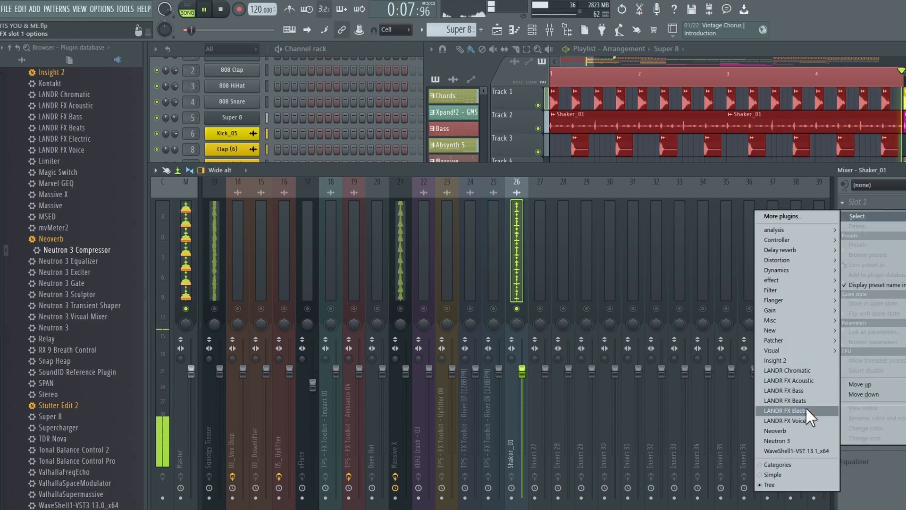
left_click(794, 439)
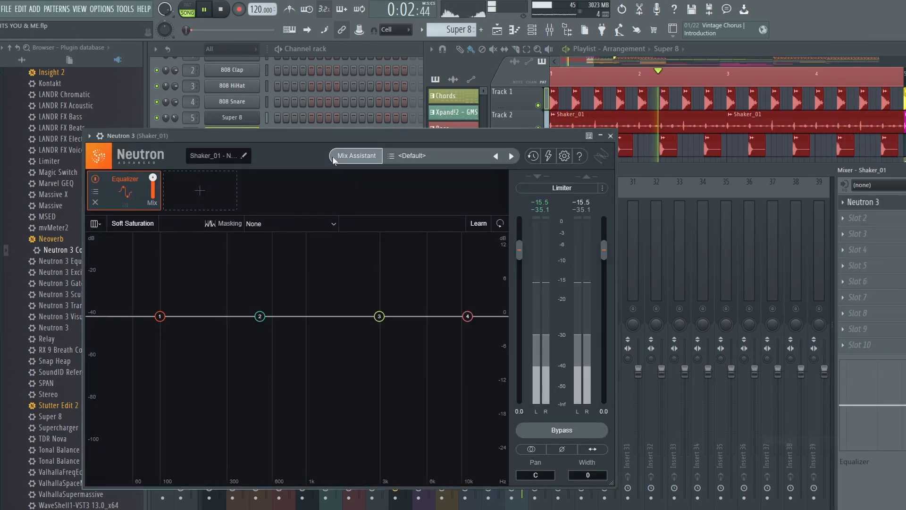
left_click_drag(370, 135, 455, 100)
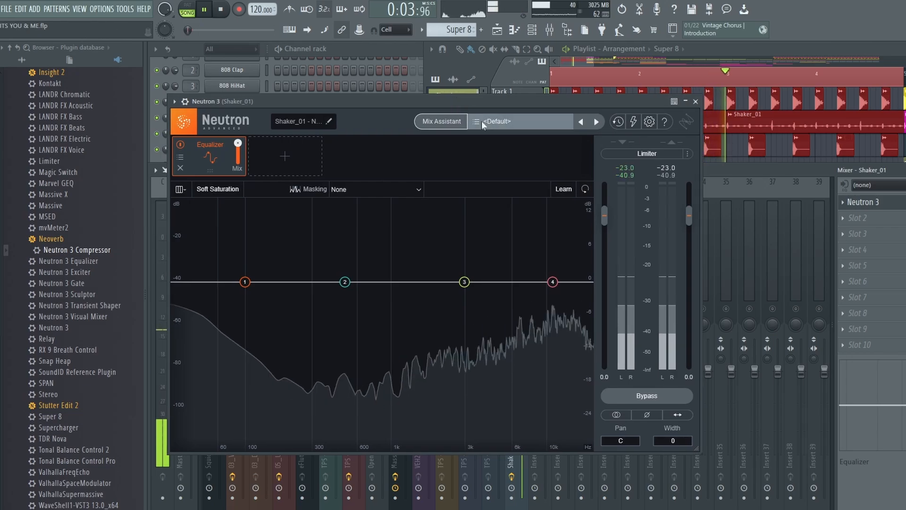
- Audition Neutron's Percussion presets Harsh Hats, Hi Hat Sustain and Hi-Hat Processing on the shaker, keep Layered Percussion, and close the preset manager
left_click(476, 121)
scroll(439, 273, "down", 3)
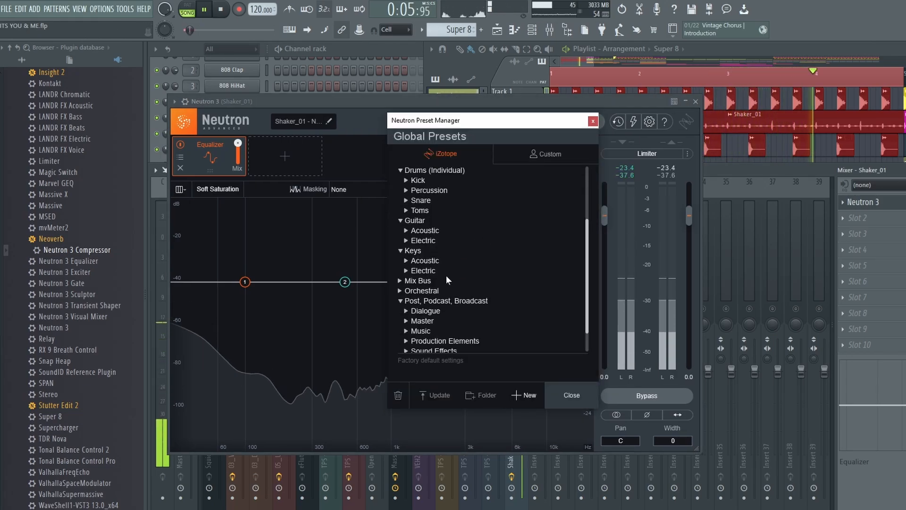
left_click(406, 190)
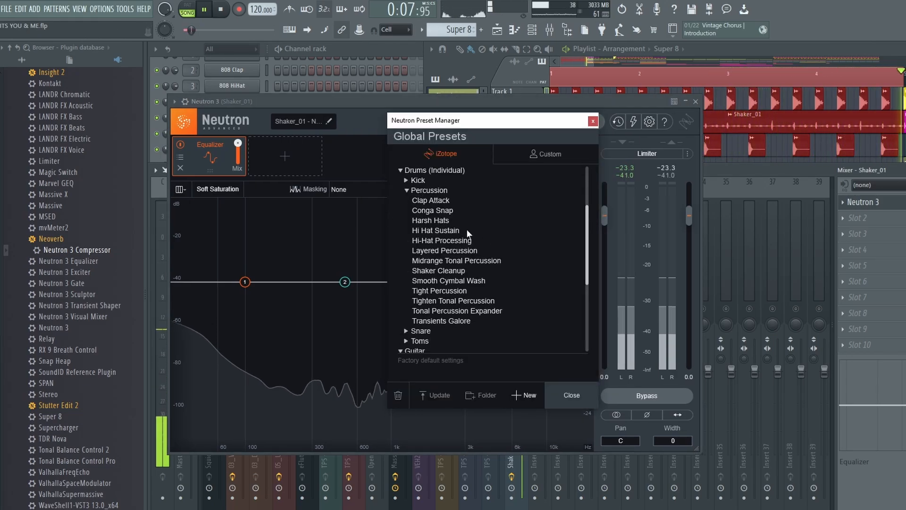
left_click(430, 221)
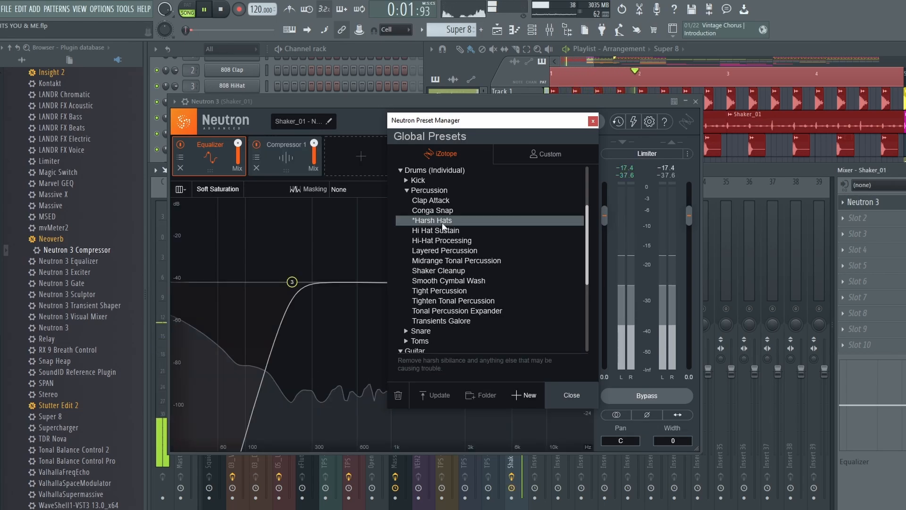
left_click(447, 231)
left_click(455, 241)
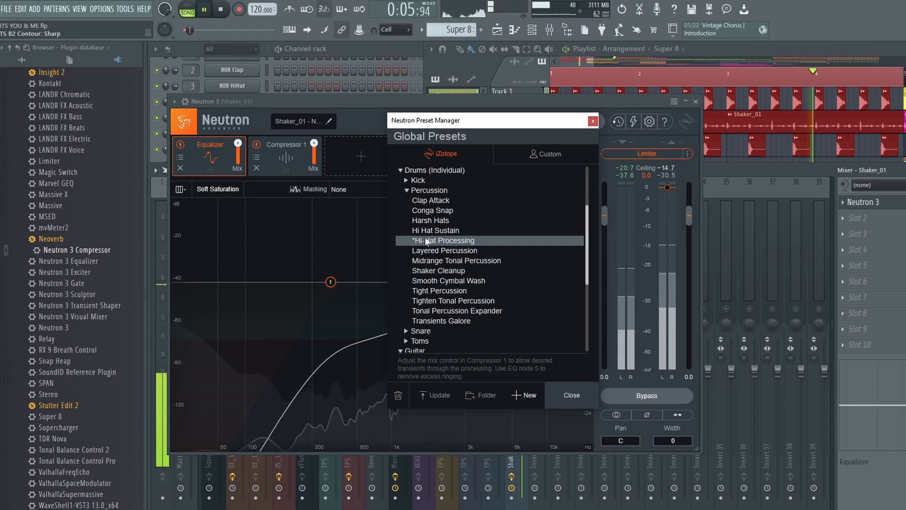
left_click(458, 250)
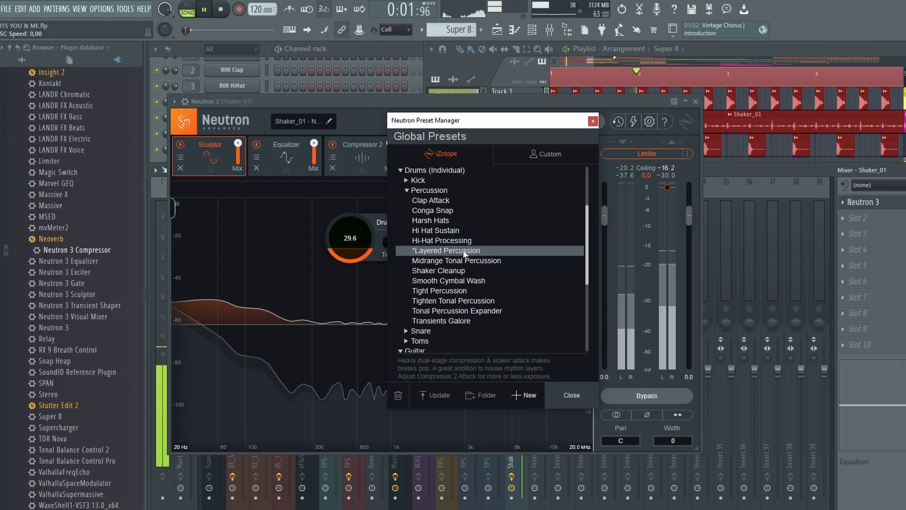
left_click(593, 121)
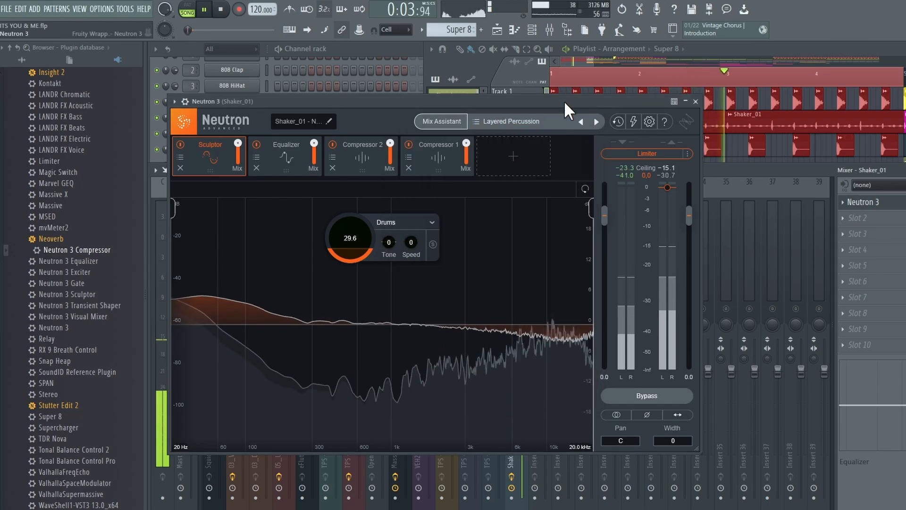
- Raise the shaker's Sculptor amount to 54.0 and restrict its processing range to frequencies above 537 Hz
left_click_drag(565, 100, 585, 100)
left_click_drag(383, 238, 391, 206)
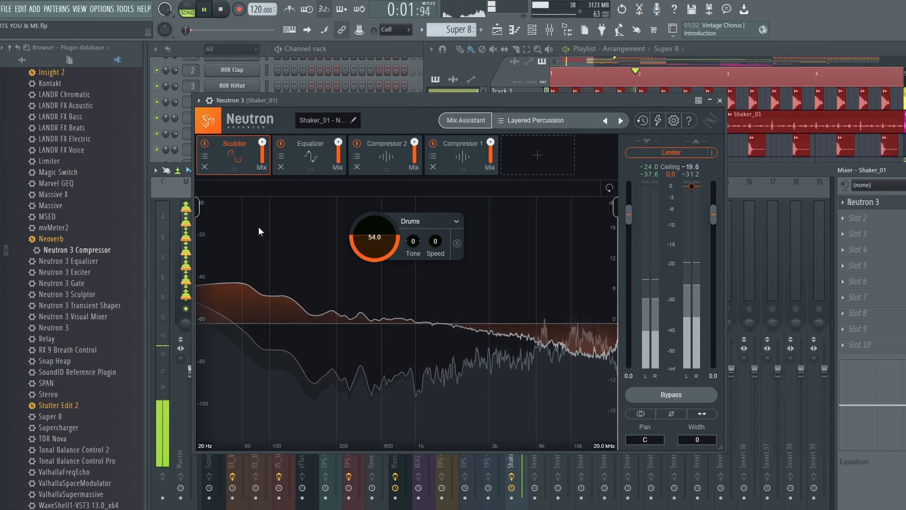
key("space")
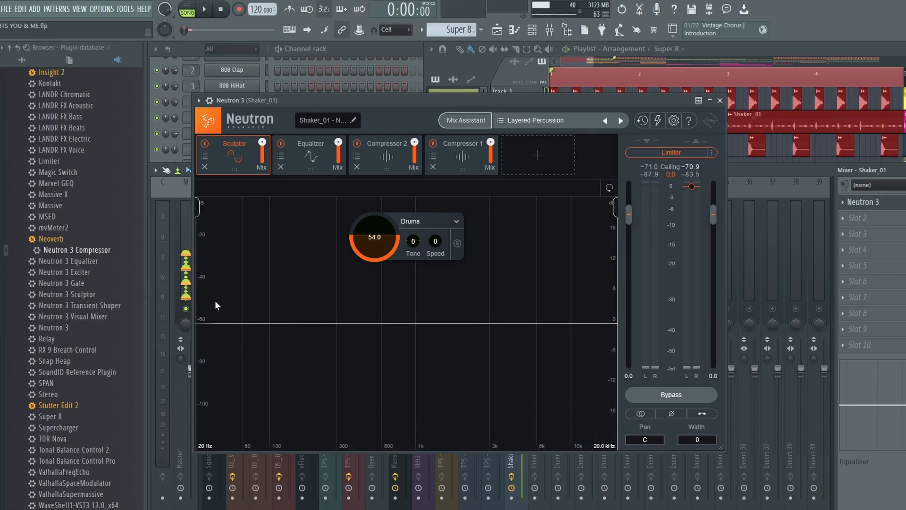
mouse_move(204, 211)
left_mouse_down()
mouse_move(386, 217)
mouse_move(375, 216)
left_mouse_up()
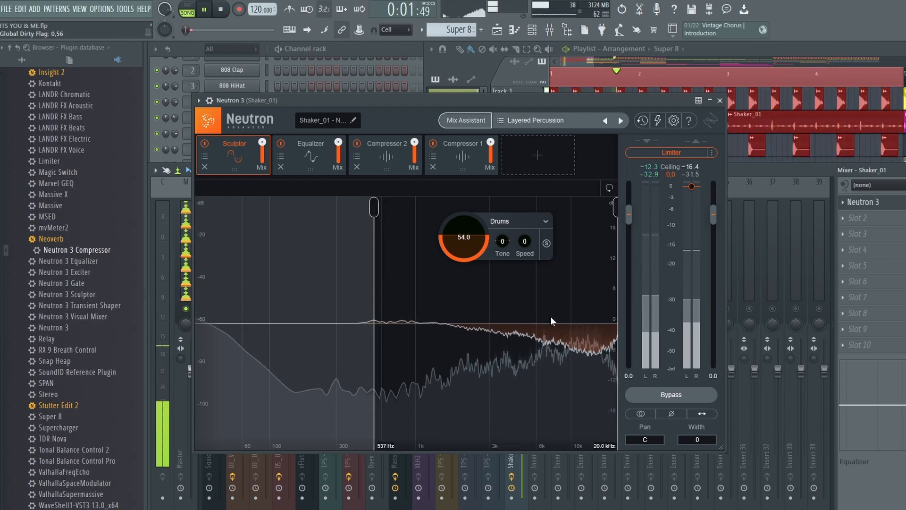
- Check the shaker's Equalizer curve and raise the Compressor 2 threshold to -36.1 dB
left_click(298, 162)
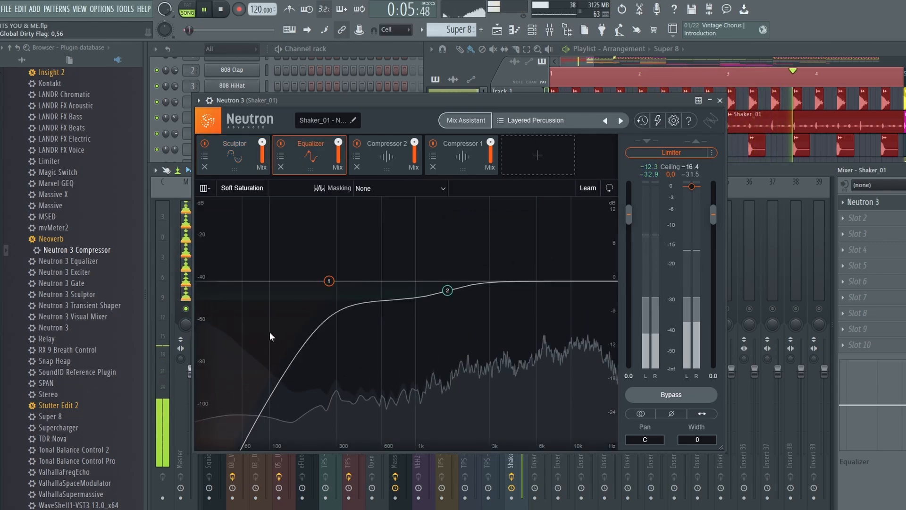
left_click(395, 166)
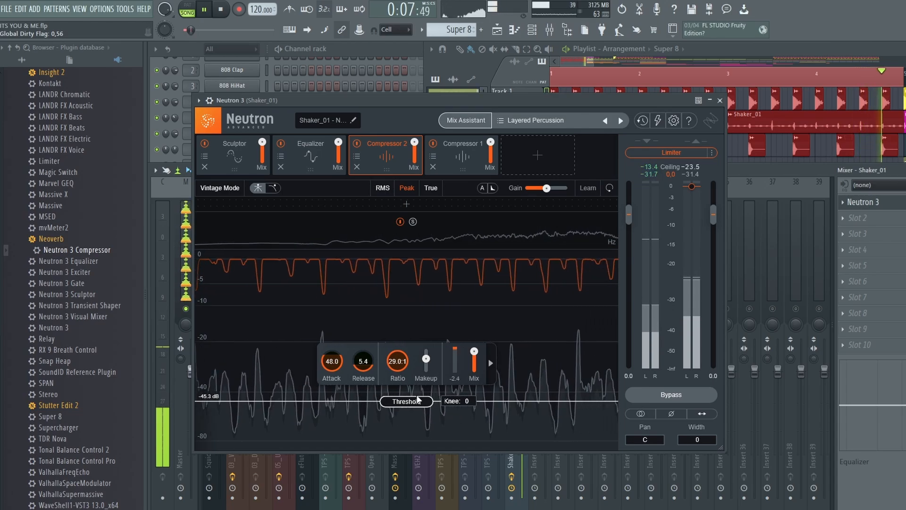
left_click_drag(406, 403, 416, 385)
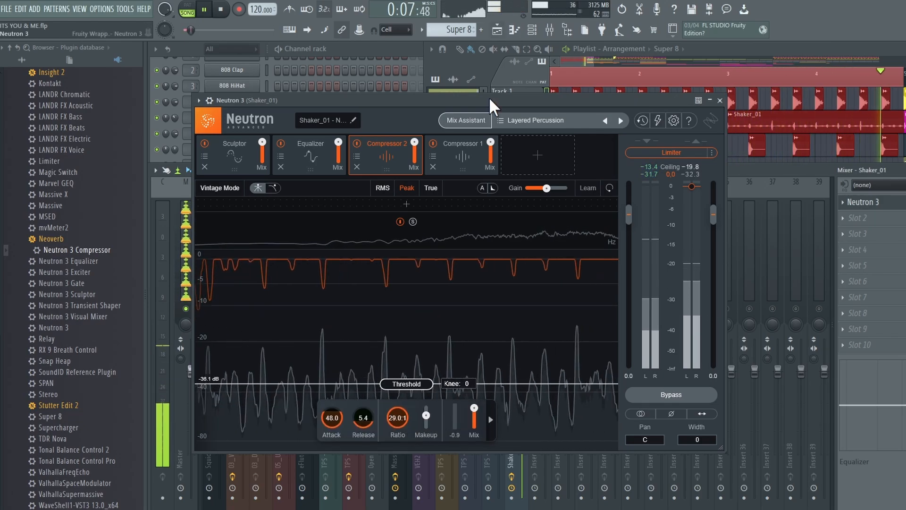
- Set the shaker's Compressor 1 threshold to -26.4 dB and close Neutron
left_click(456, 155)
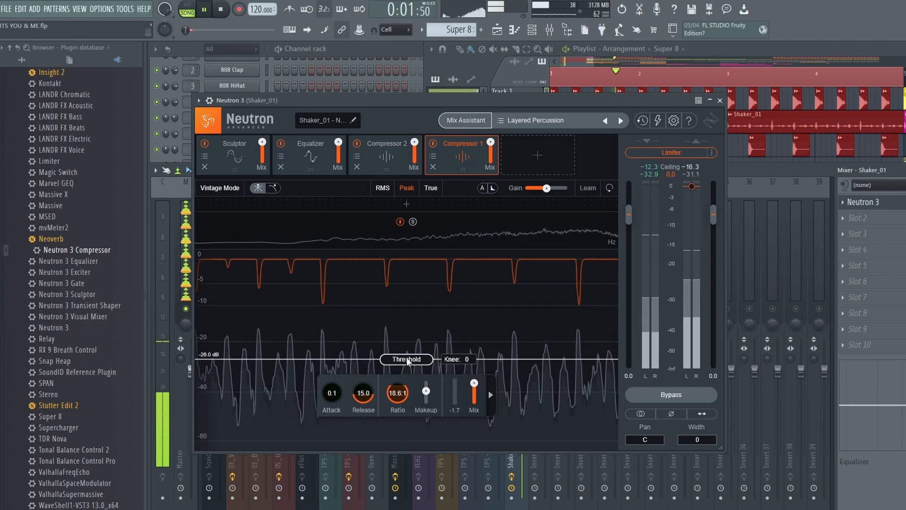
mouse_move(409, 370)
left_mouse_down()
mouse_move(409, 355)
mouse_move(403, 360)
left_mouse_up()
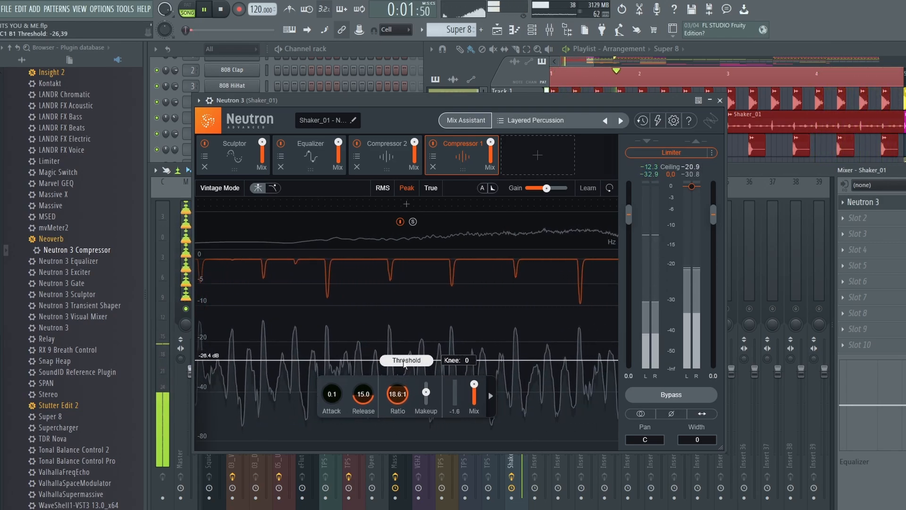
left_click(722, 100)
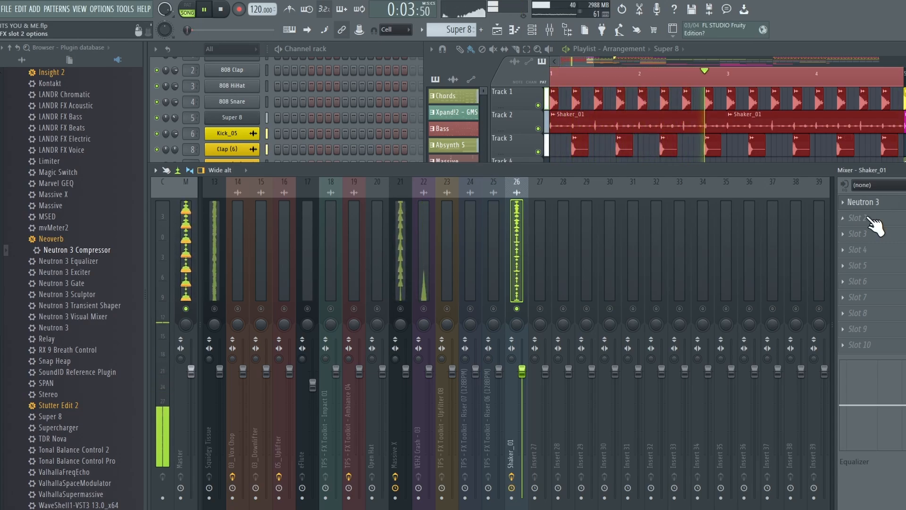
- Stop playback, load Neoverb in the second effect slot of the Shaker_01 mixer track and play the song again
key("space")
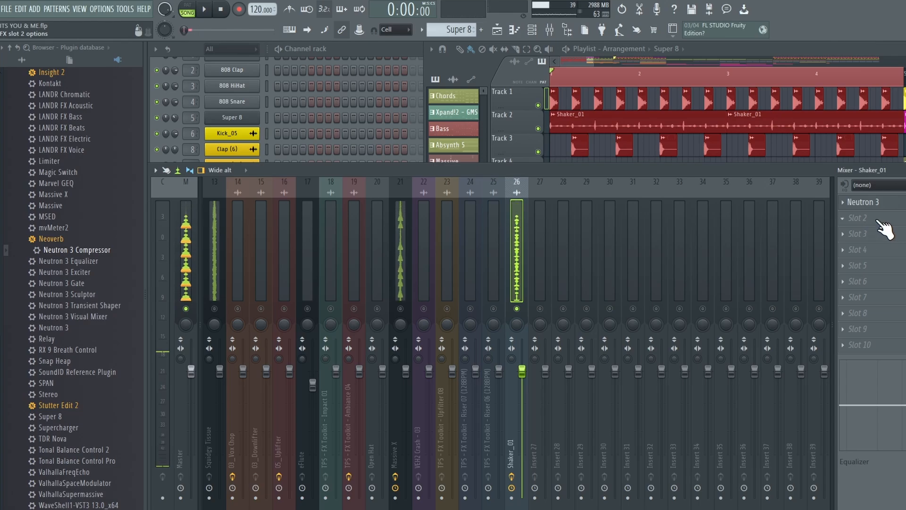
left_click(876, 219)
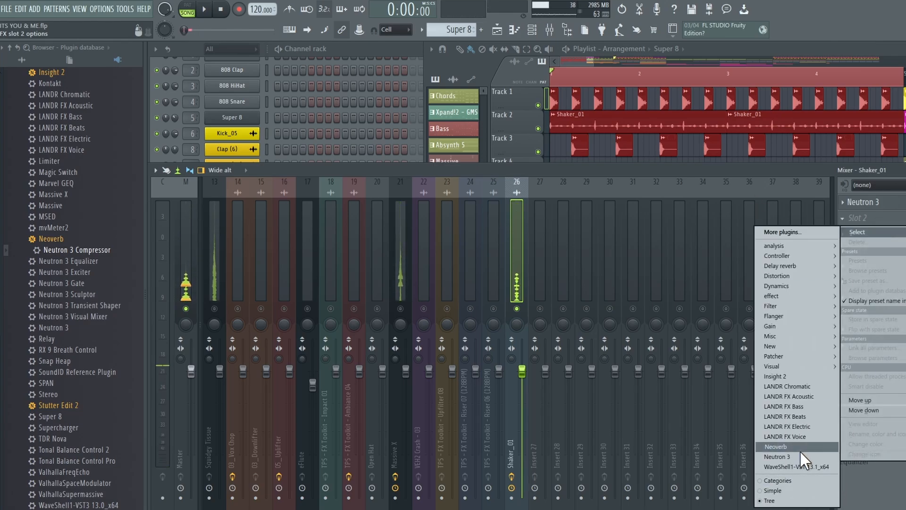
left_click(802, 447)
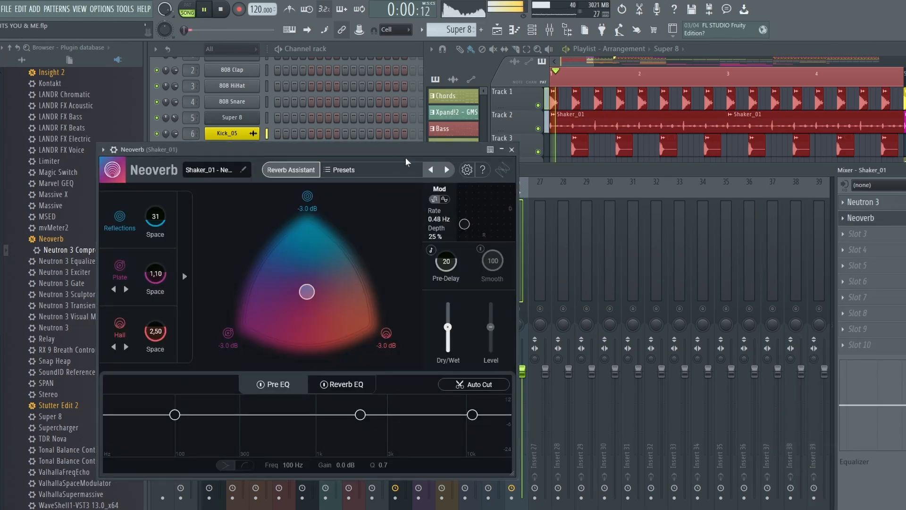
left_click_drag(405, 162, 505, 141)
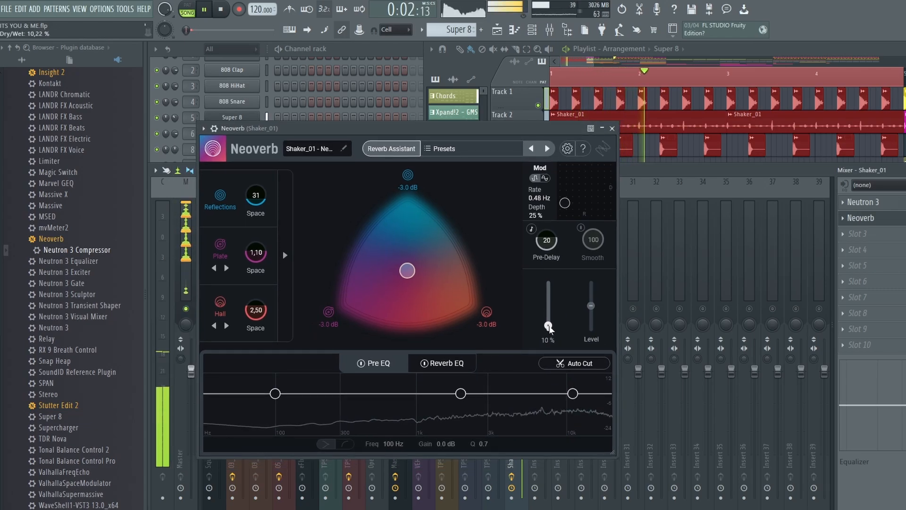
- Set Neoverb's dry/wet mix to 16% and shift the reverb blend towards Hall, with Hall at -0.2 dB and Plate at -6.3 dB
left_click_drag(550, 326, 539, 327)
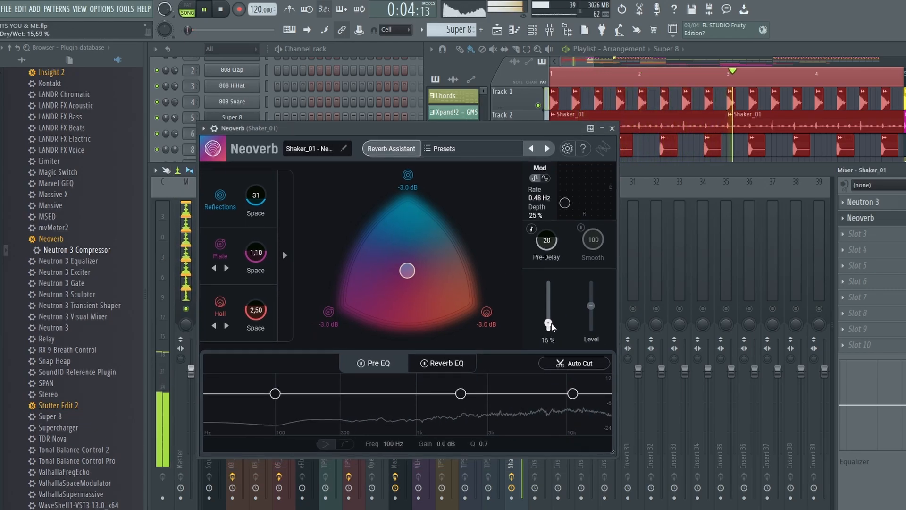
left_click_drag(408, 270, 401, 240)
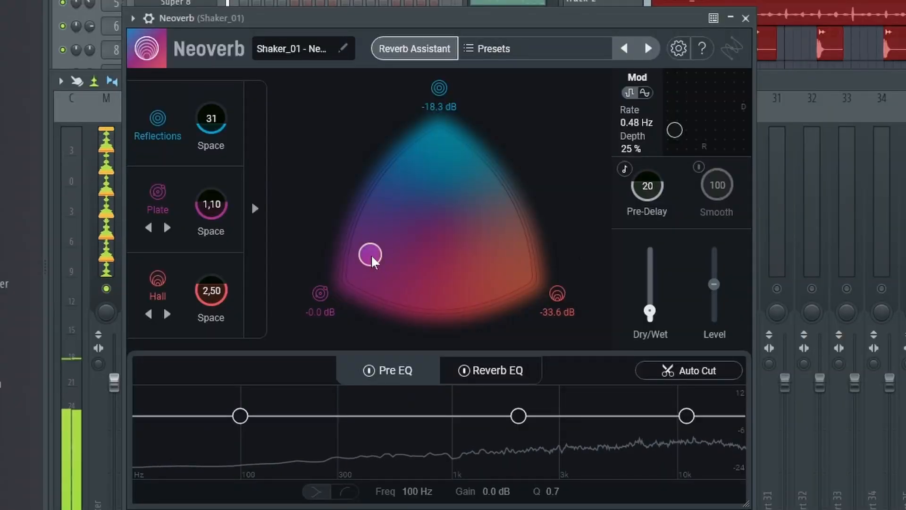
left_click_drag(431, 185, 470, 304)
- Lower the Reverb EQ's high band to -12.6 dB at 7658 Hz, raise the dry/wet mix to about 35% and close Neoverb
left_click_drag(687, 415, 652, 439)
left_click(491, 369)
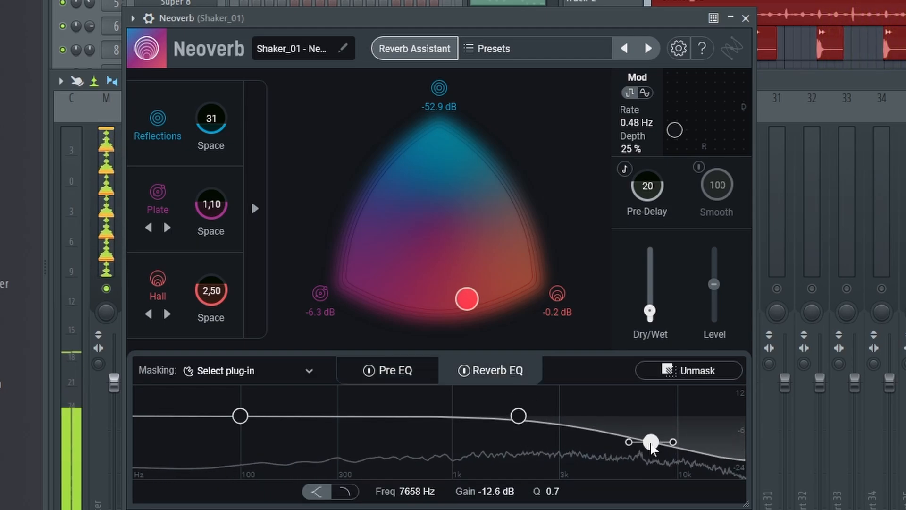
left_click_drag(649, 312, 654, 298)
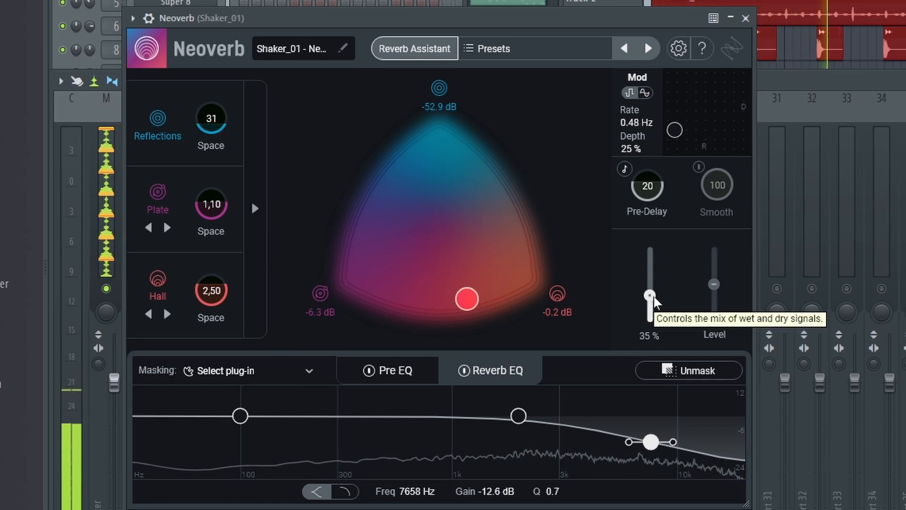
left_click_drag(654, 298, 655, 293)
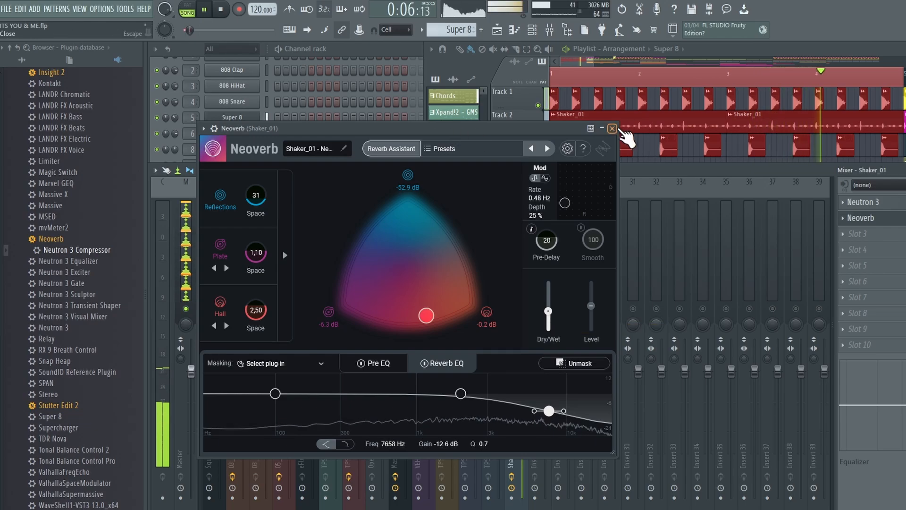
left_click(612, 128)
- Take the Shaker_01 track out of solo so that all mixer tracks play
left_click(522, 70)
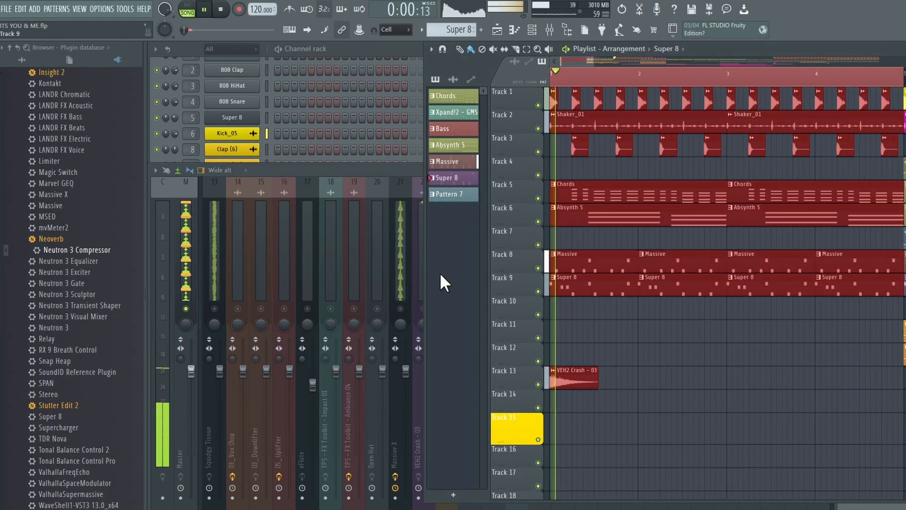
left_click(415, 171)
right_click(517, 309)
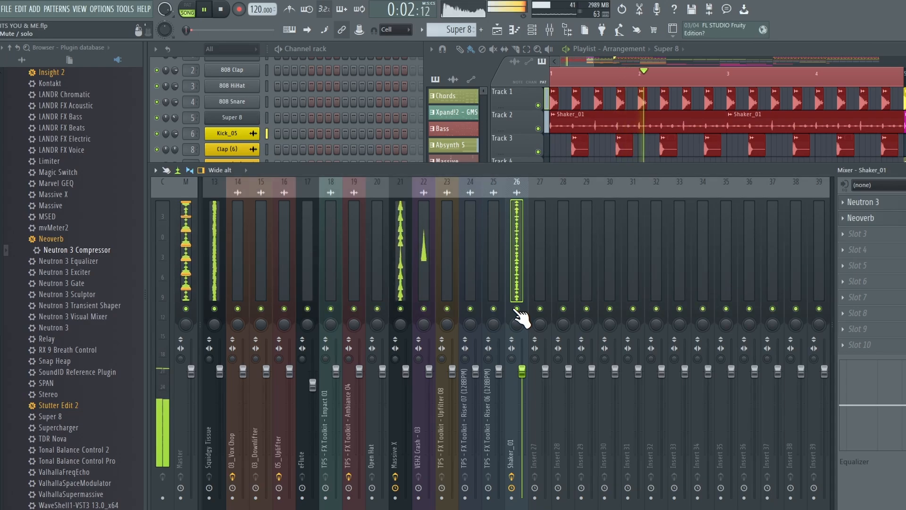
- Clear the playlist's loop selection over the first four bars and play the arrangement through the transition at bar 9
left_click(580, 56)
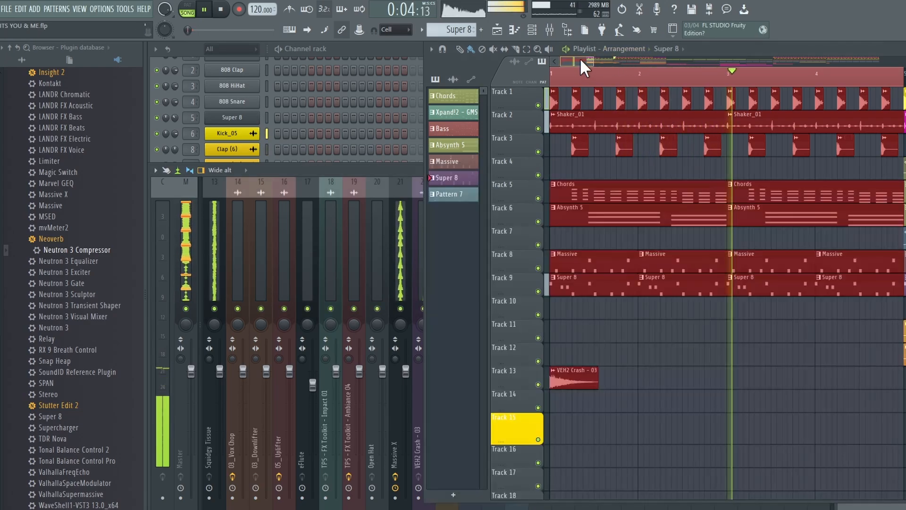
scroll(589, 72, "down", 5)
scroll(594, 78, "down", 3)
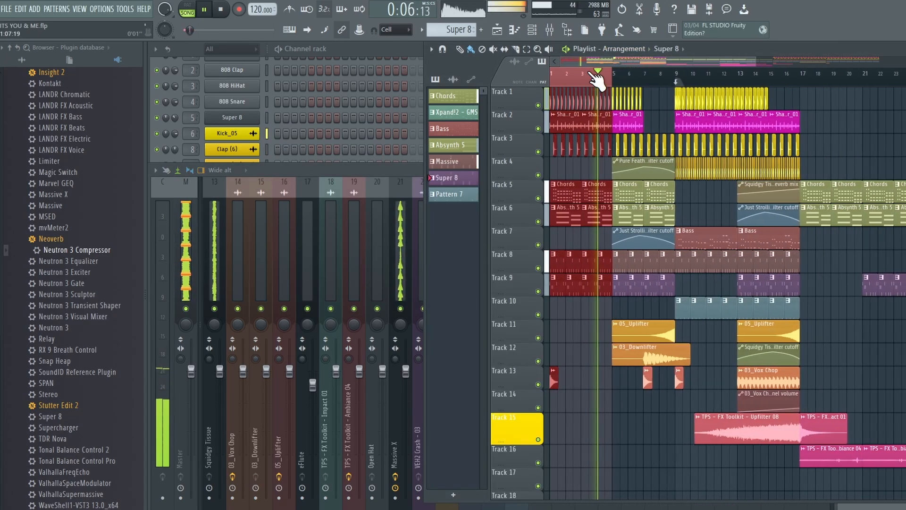
scroll(659, 77, "down", 3)
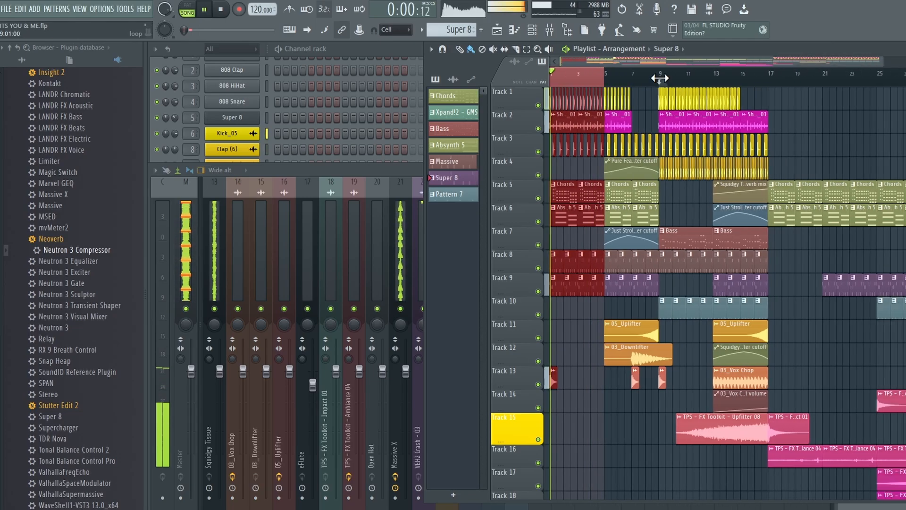
scroll(746, 146, "down", 4)
scroll(725, 133, "up", 4)
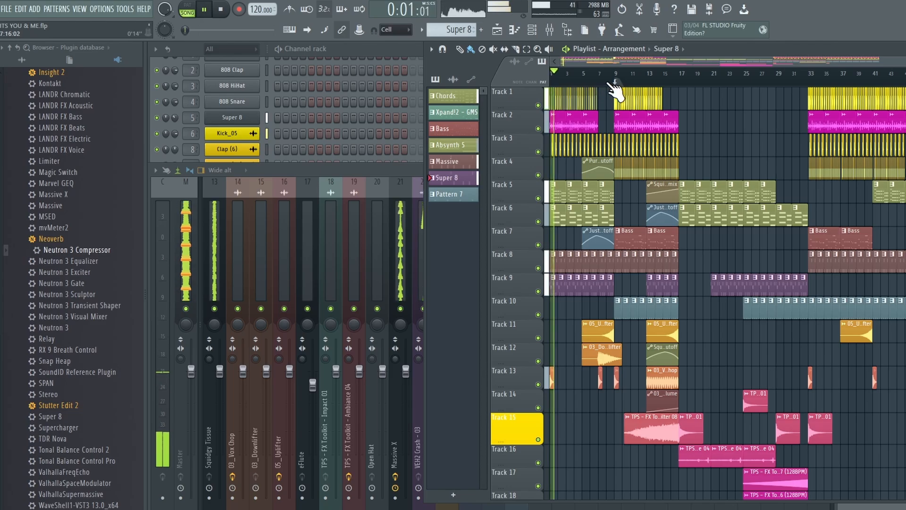
scroll(617, 91, "up", 4)
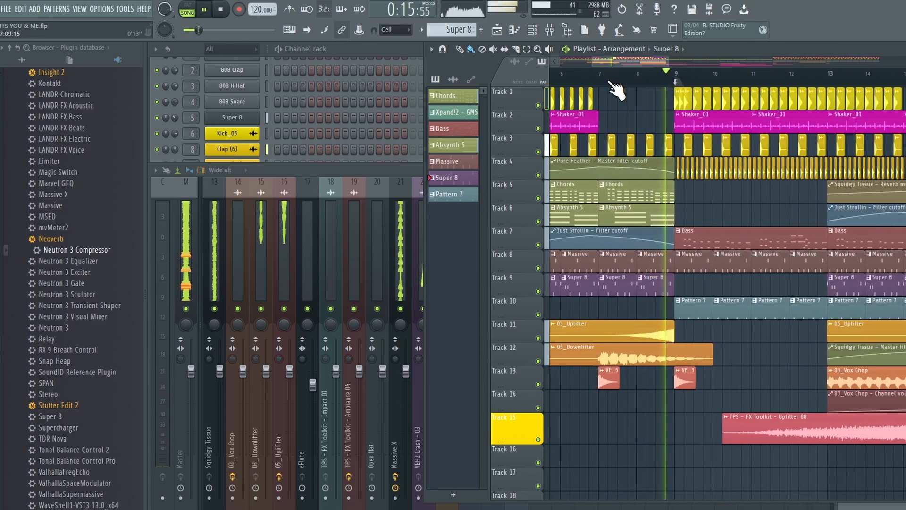
scroll(609, 82, "down", 2)
left_click_drag(626, 62, 639, 63)
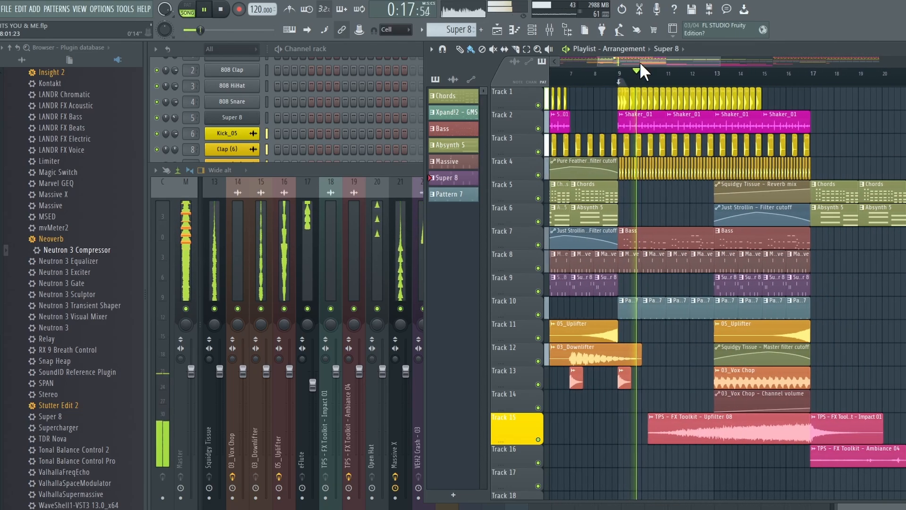
scroll(639, 63, "down", 3)
- Stop playback, load Insight 2 in the Master track's first effect slot and place its presets window beside the meters
left_click(183, 256)
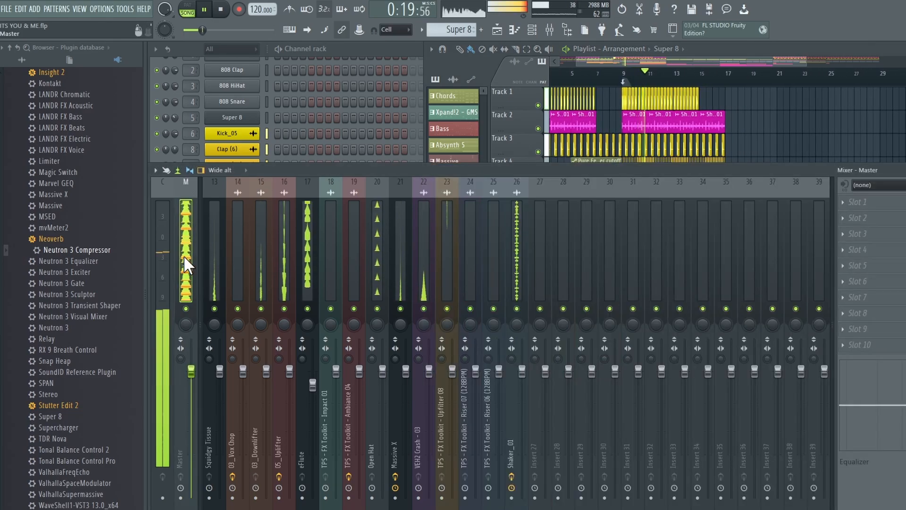
key("space")
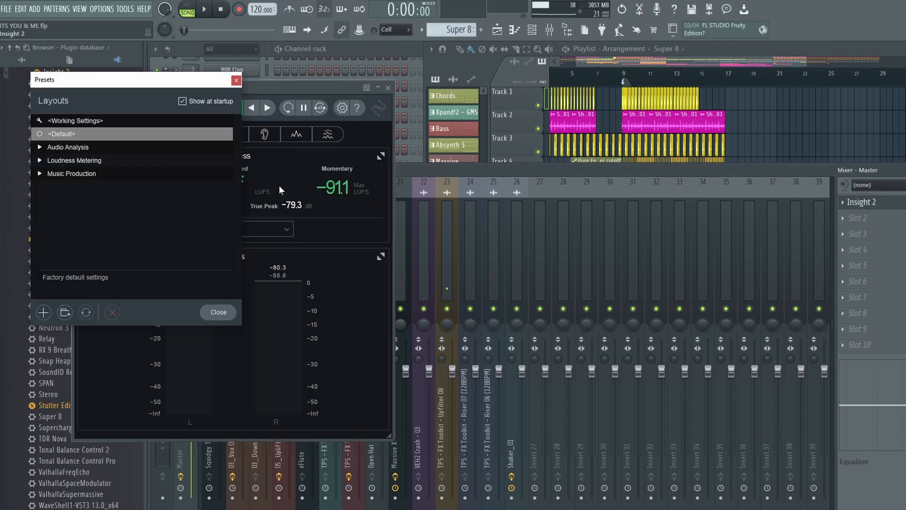
left_click_drag(176, 85, 545, 98)
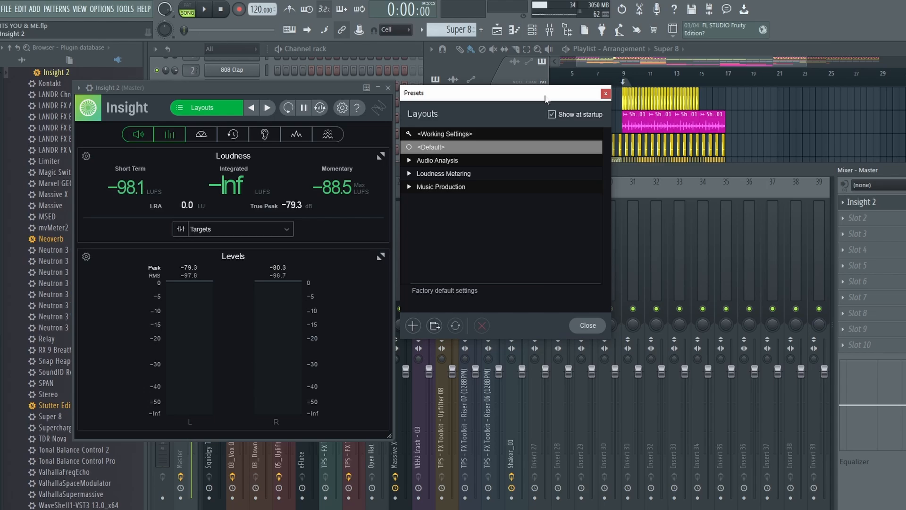
left_click_drag(476, 98, 474, 84)
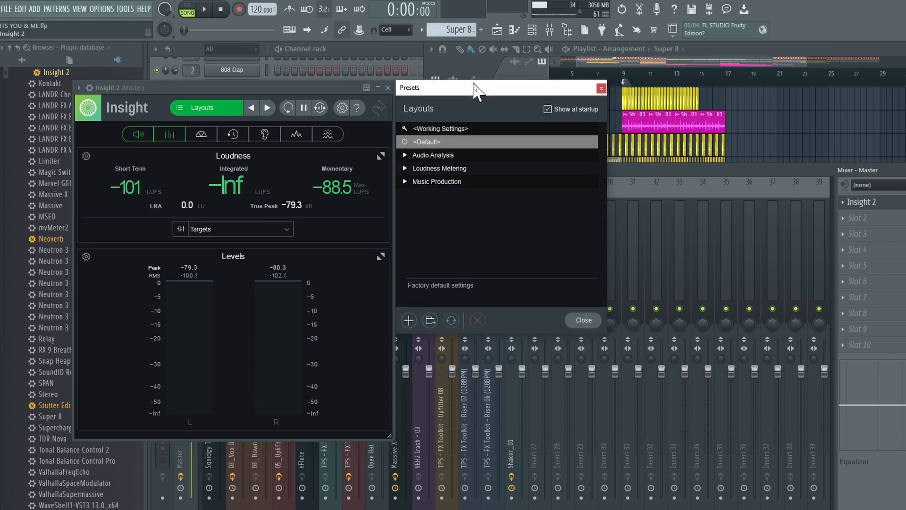
- Load the Critical Spectrum Analyzer layout from Insight's Music Production presets and play the song to view its spectrum
left_click(404, 155)
left_click(404, 155)
left_click(404, 182)
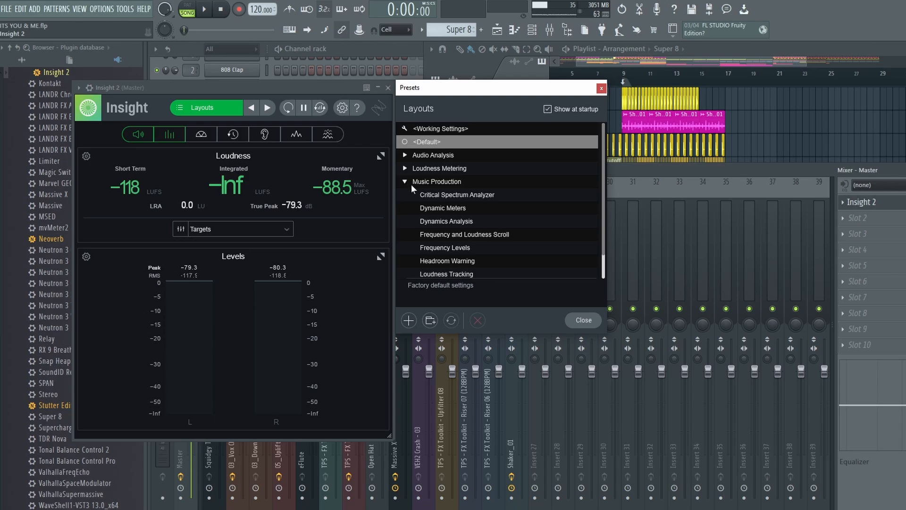
left_click(450, 194)
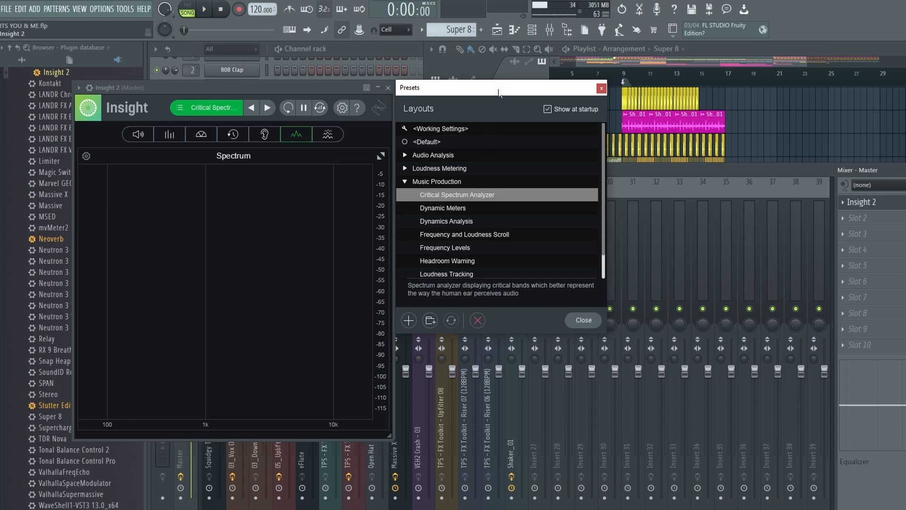
left_click(328, 88)
key("space")
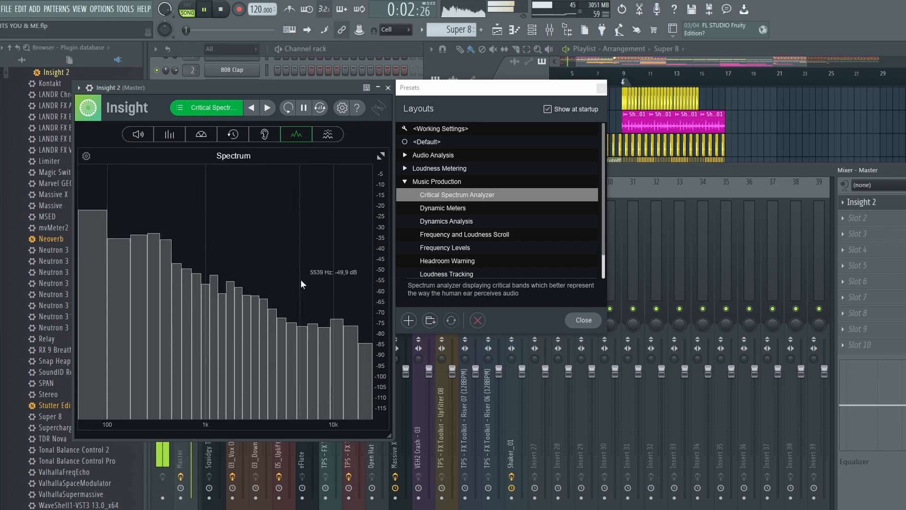
- Switch Insight to the Frequency Levels layout, close the presets window and move the meters to the middle of the workspace
left_click(460, 246)
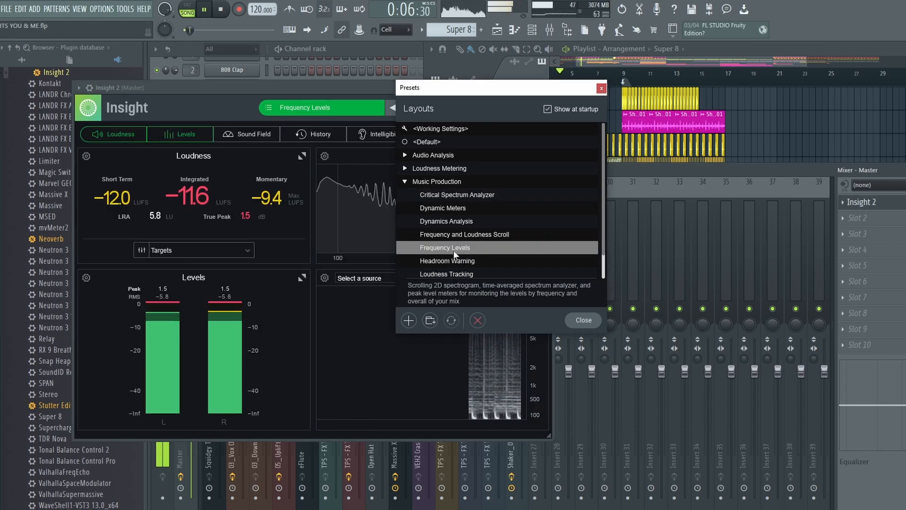
left_click(601, 89)
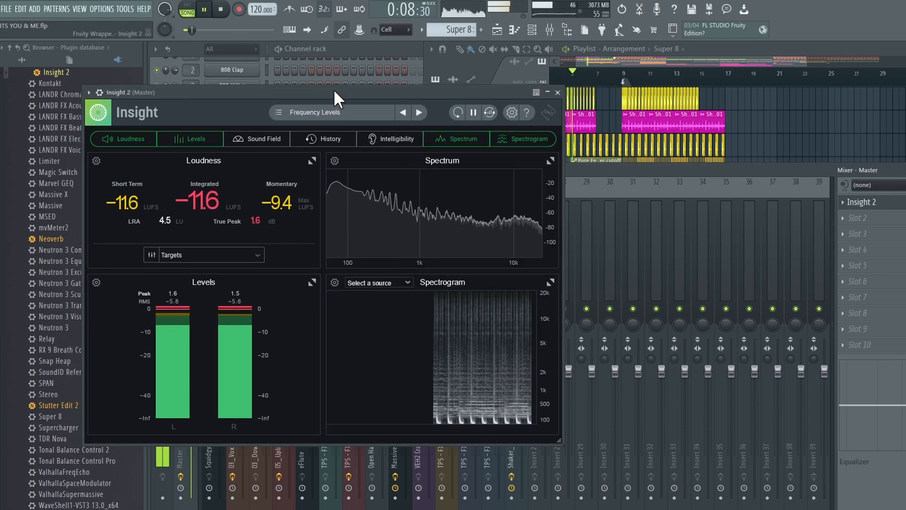
left_click_drag(333, 89, 475, 104)
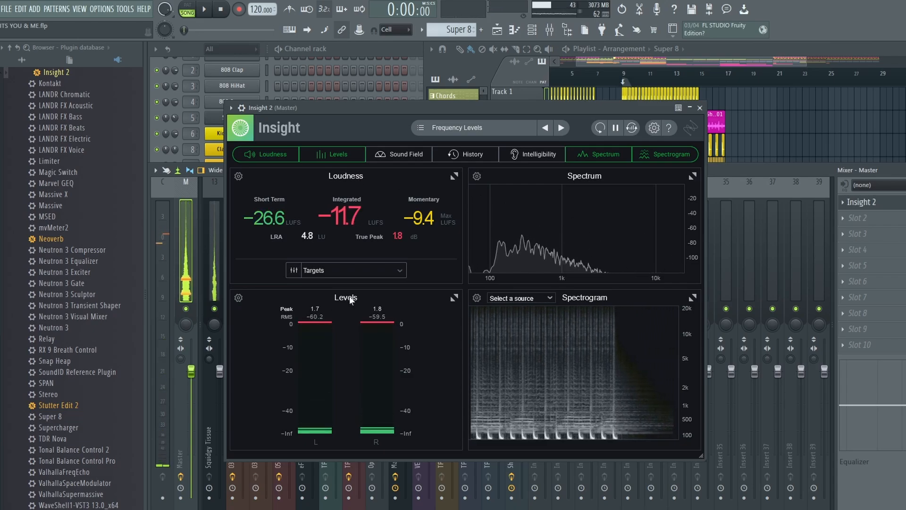
left_click_drag(471, 102, 444, 99)
- Play the song to check the master's loudness, levels and spectrum in Insight, close the plugin and stop playback
key("space")
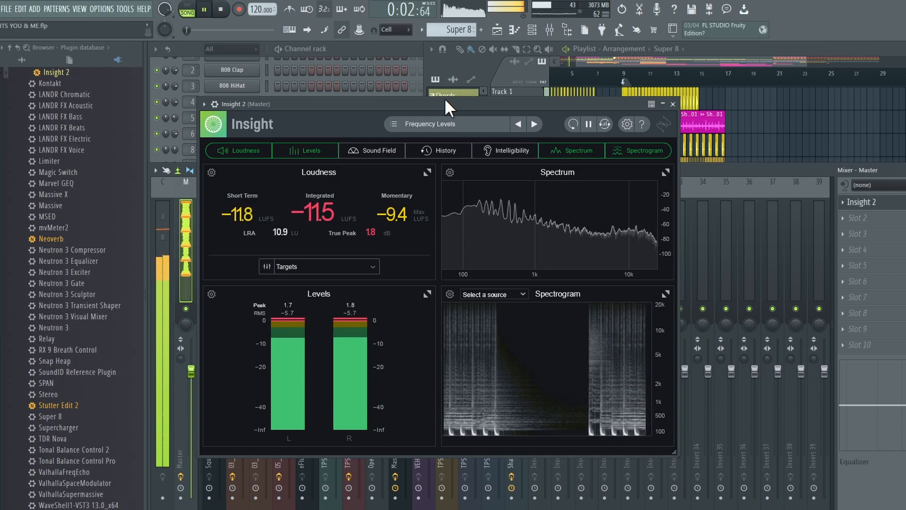
left_click(673, 103)
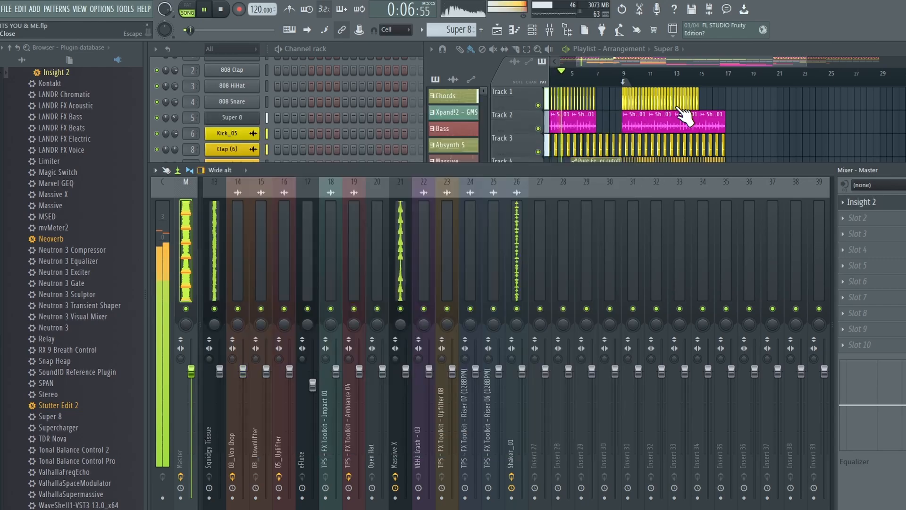
key("space")
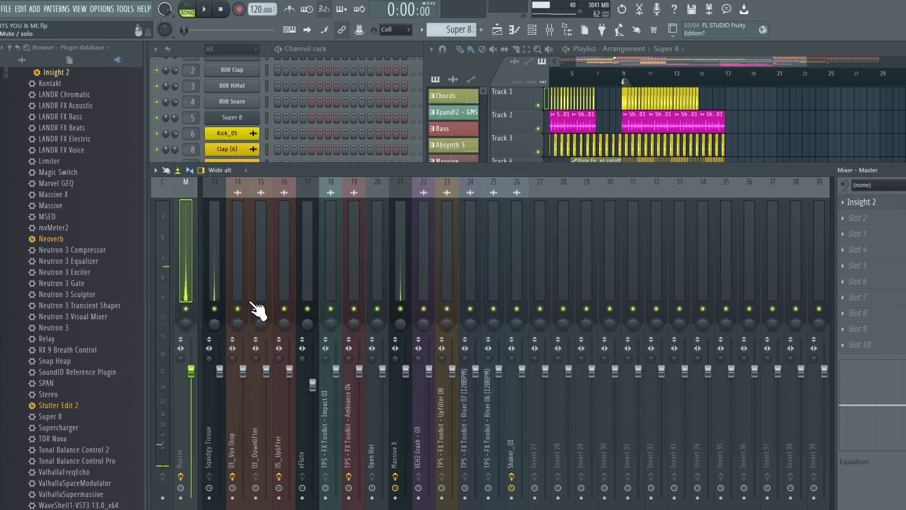
- Play the song, select the Shaker_01 mixer track and look over the first mixer inserts
key("space")
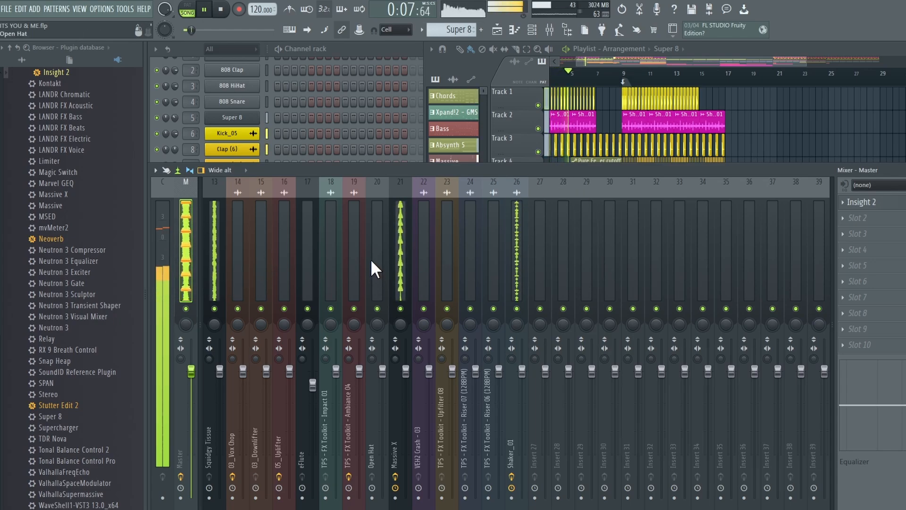
left_click(516, 260)
scroll(517, 261, "up", 6)
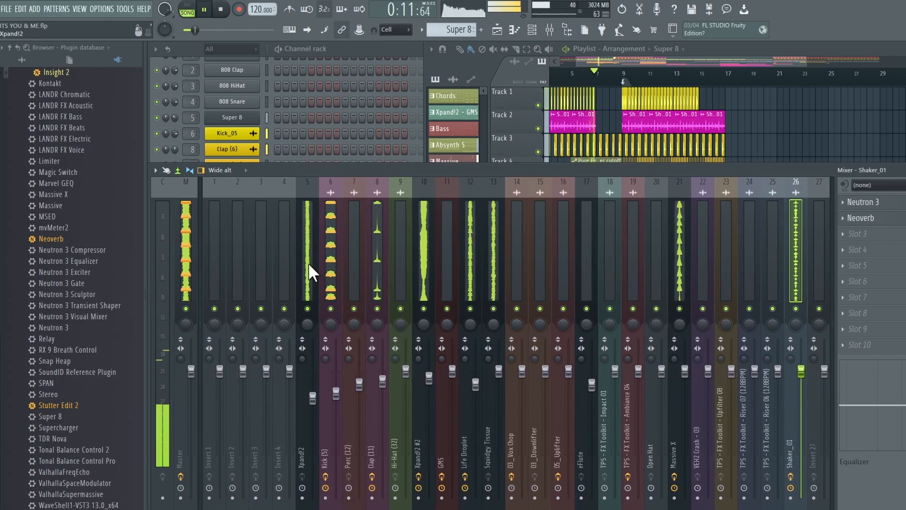
- Stop playback and lower the volume faders of all mixer tracks from Xpand!2 to Shaker_01 together by about 7 dB
left_click(308, 263)
key("space")
left_click(185, 257)
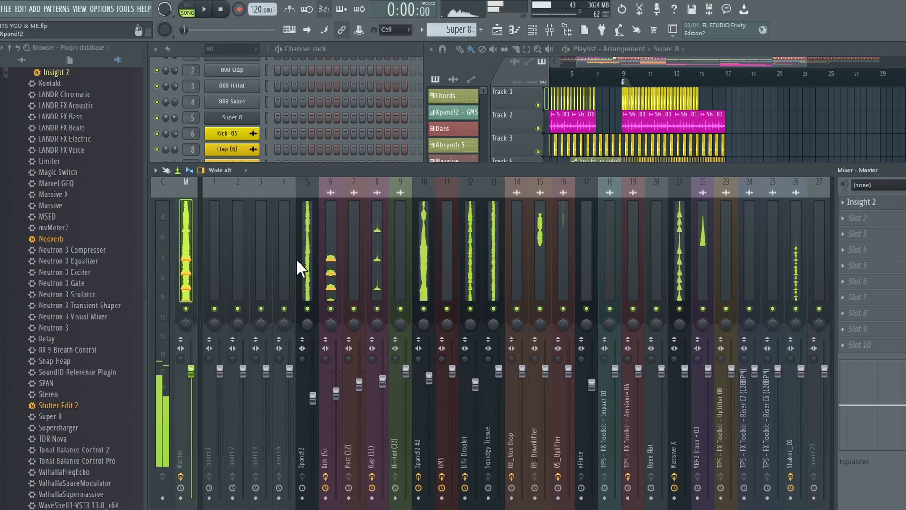
left_click(310, 257)
scroll(309, 259, "down", 5)
scroll(398, 259, "up", 5)
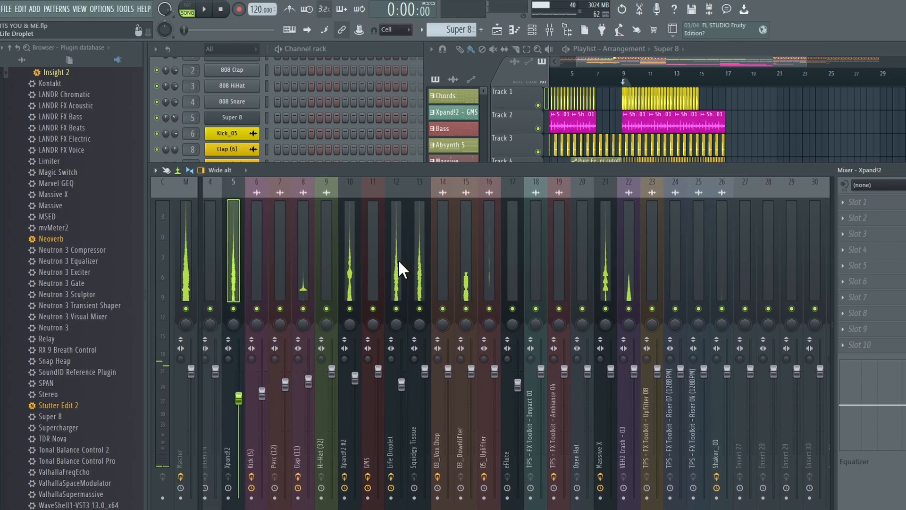
scroll(326, 275, "down", 2)
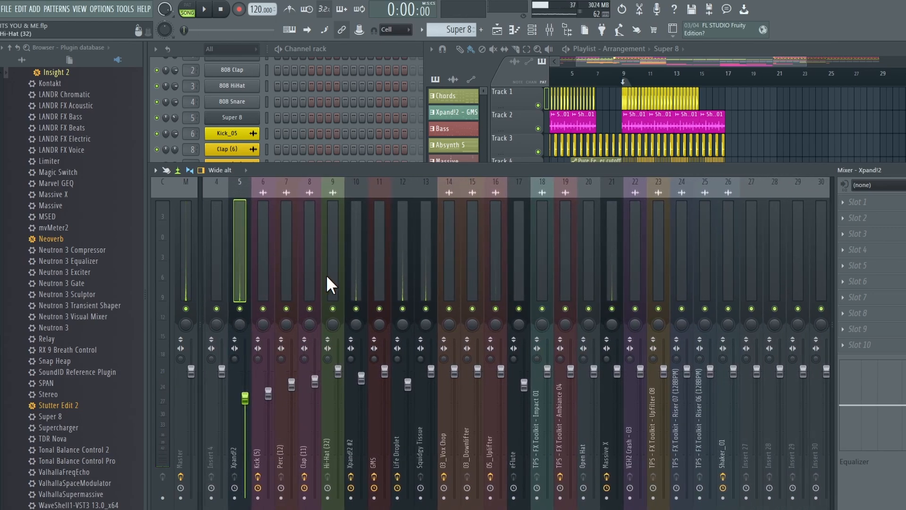
scroll(450, 247, "up", 2)
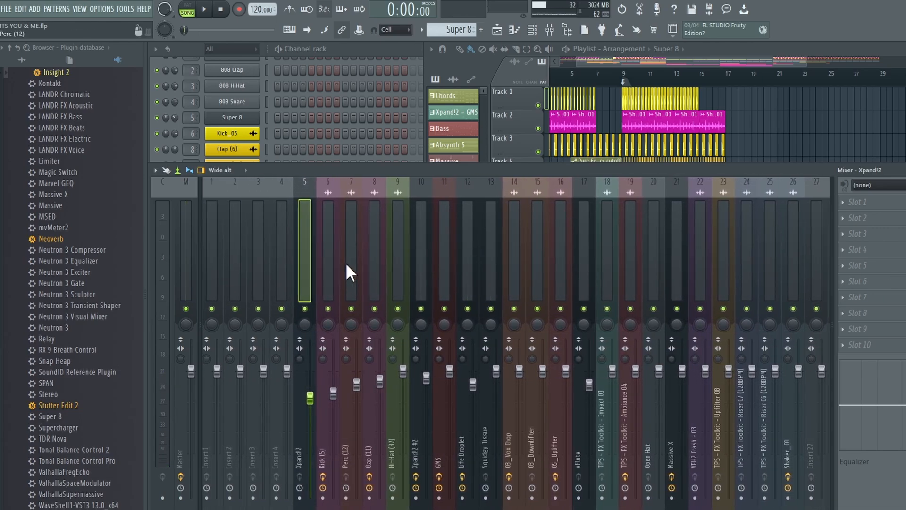
left_click_drag(330, 268, 788, 284)
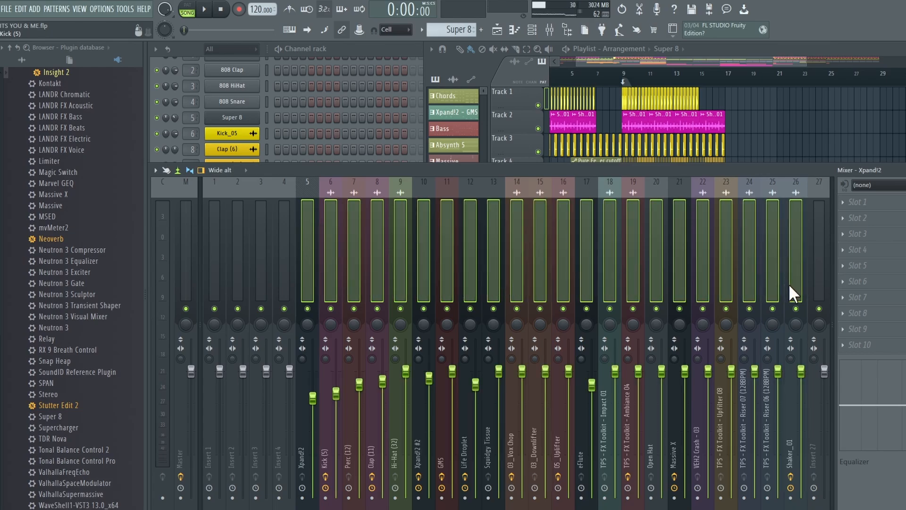
left_click_drag(802, 372, 801, 410)
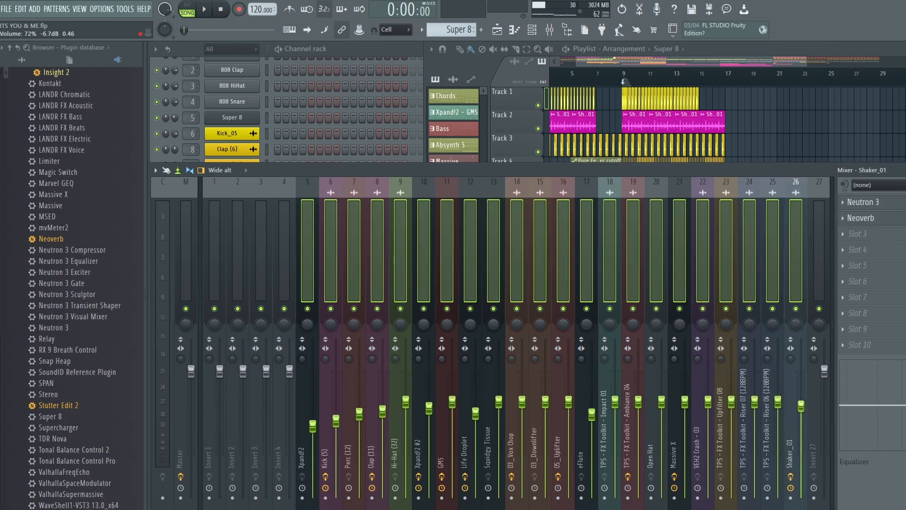
- Play the song, check the master's loudness and spectrum in Insight 2 without its presets window, stop playback and close the plugin
key("space")
left_click(181, 264)
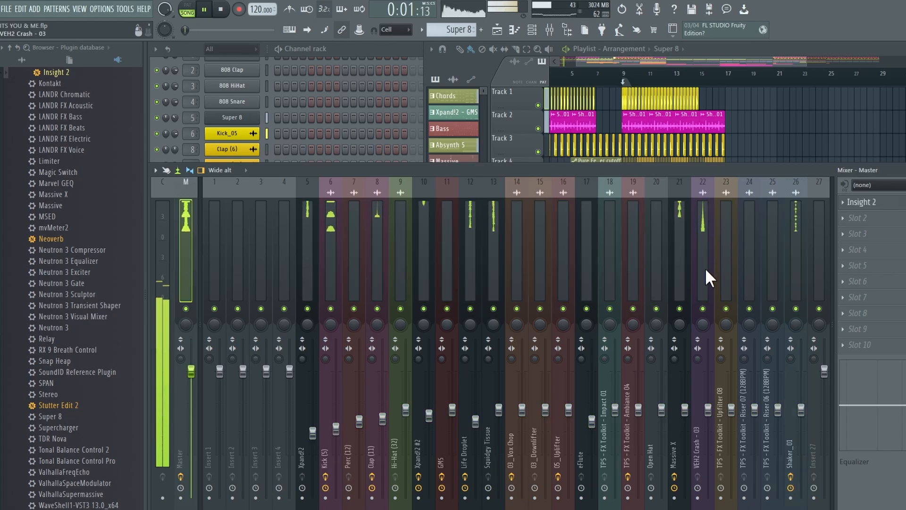
left_click(877, 203)
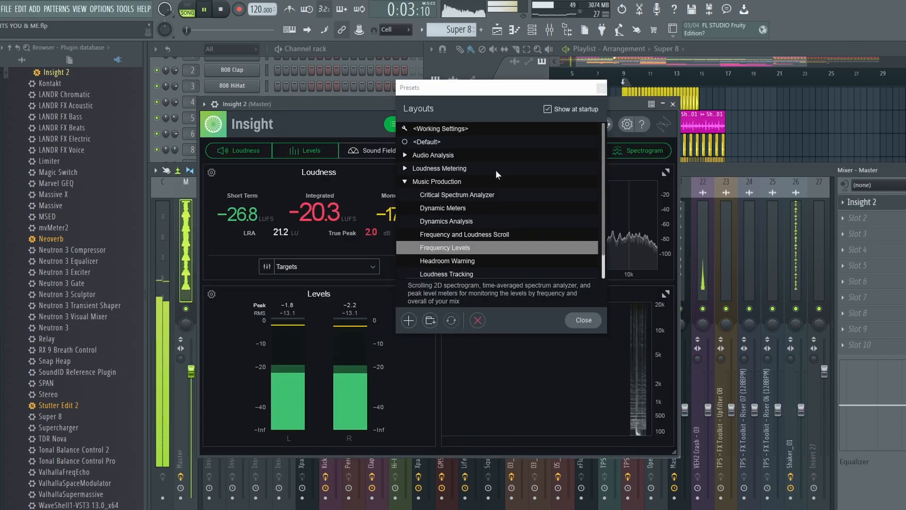
left_click(584, 320)
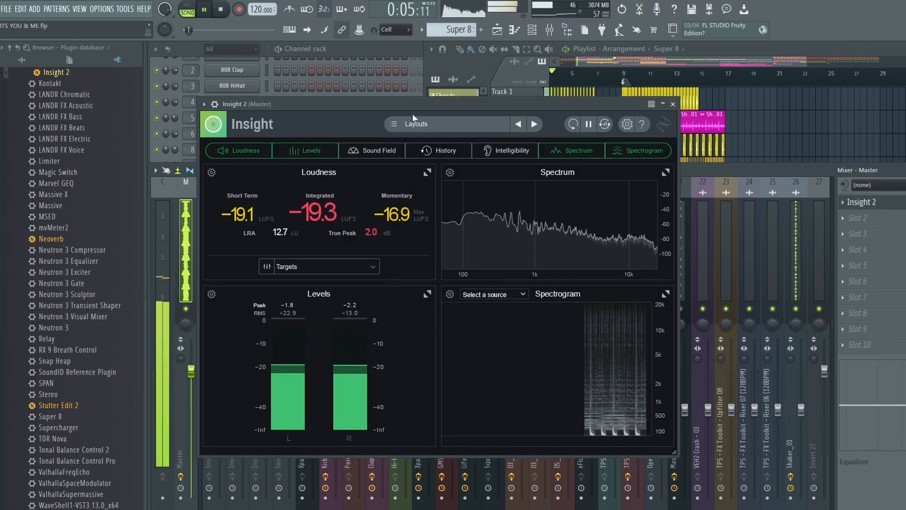
left_click_drag(424, 103, 475, 126)
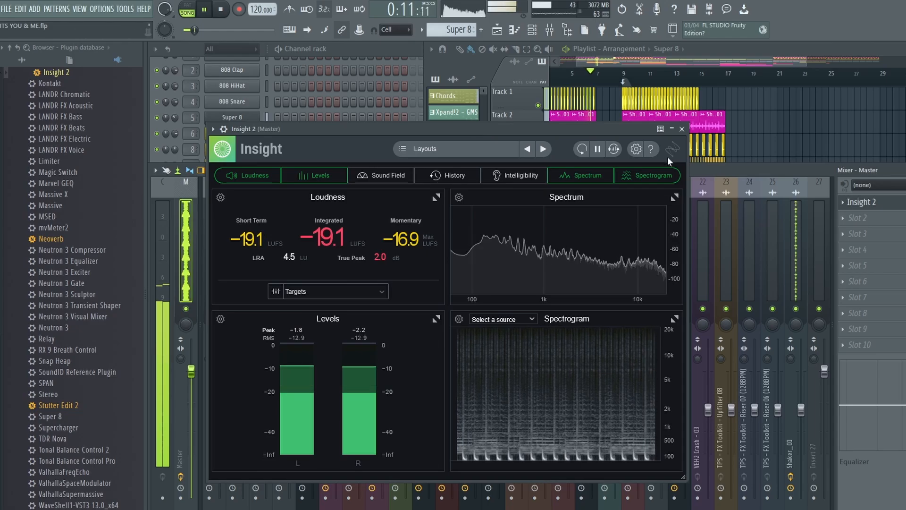
key("space")
left_click(682, 129)
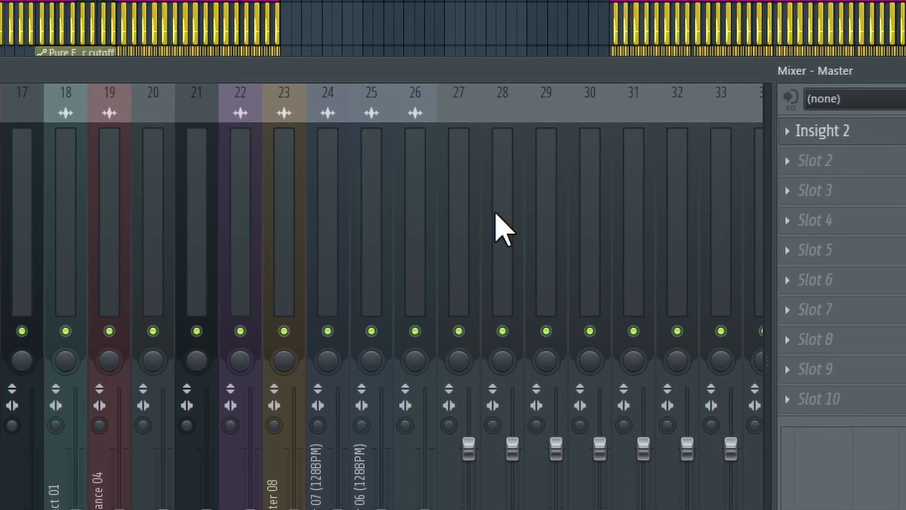
- Move Insight 2 to the last effect slot of the master and load Ozone 9 in slot 1
left_click_drag(832, 137, 800, 392)
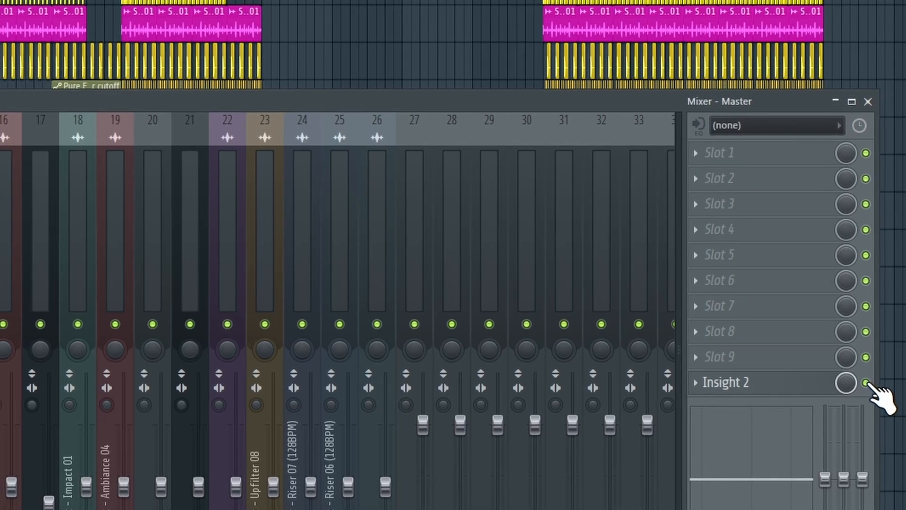
left_click(755, 157)
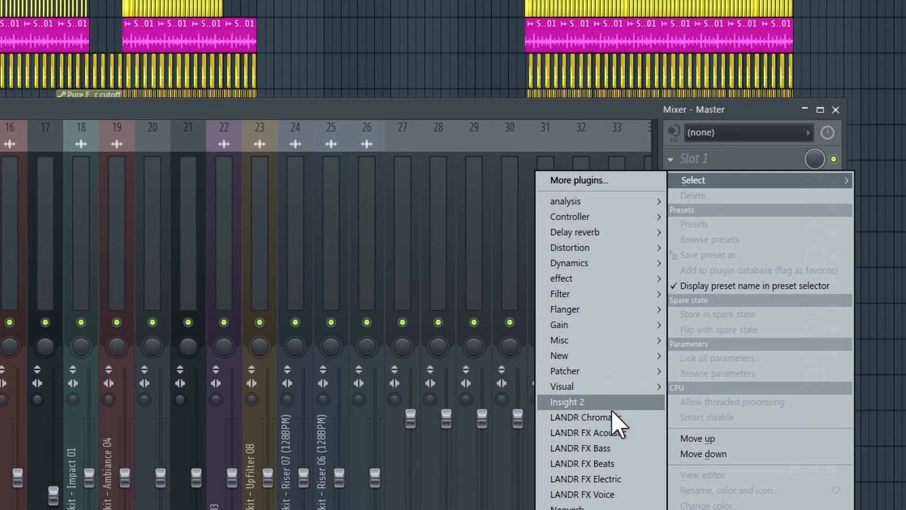
left_click(599, 509)
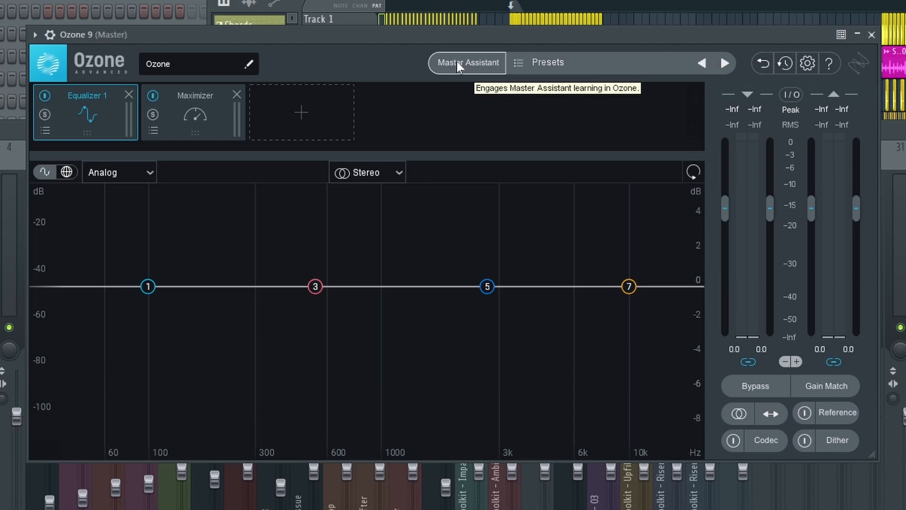
- Load Ozone's Adaptive Dynamics preset from All-Purpose Mastering, move the preset manager aside and start playing the song
left_click(522, 65)
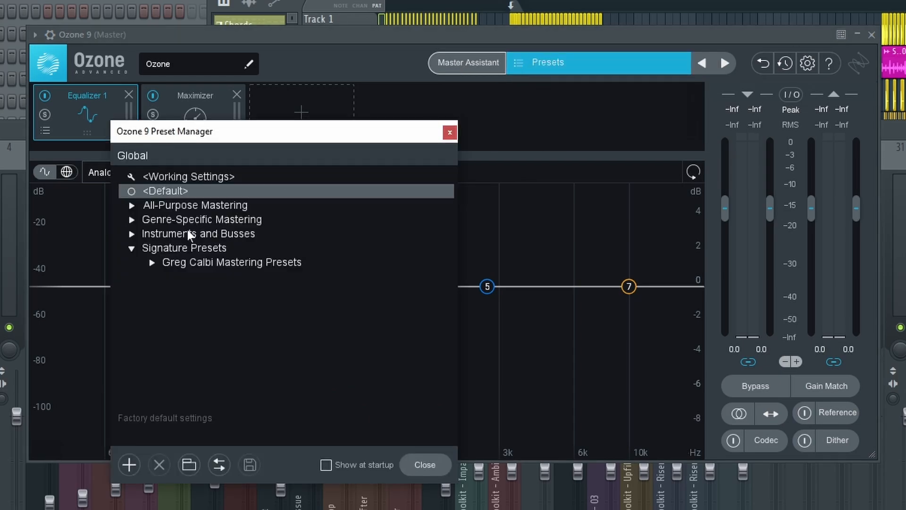
left_click(132, 206)
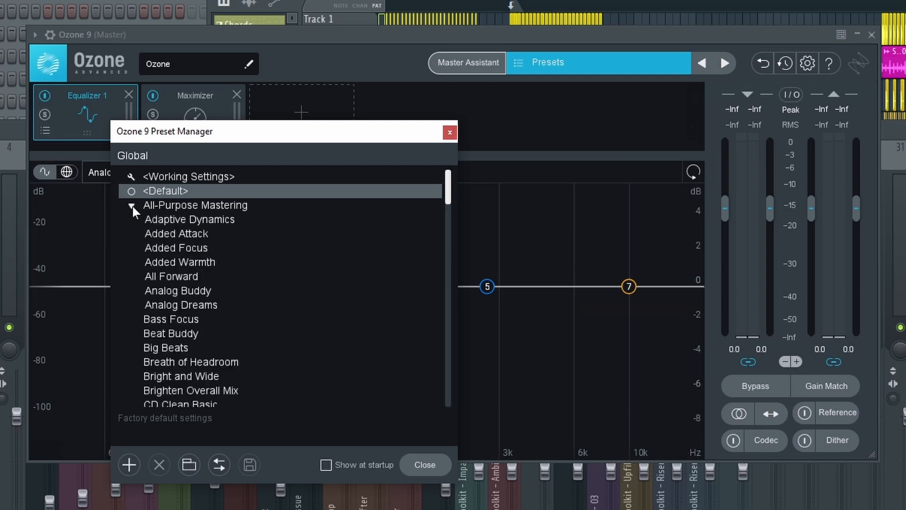
left_click(207, 219)
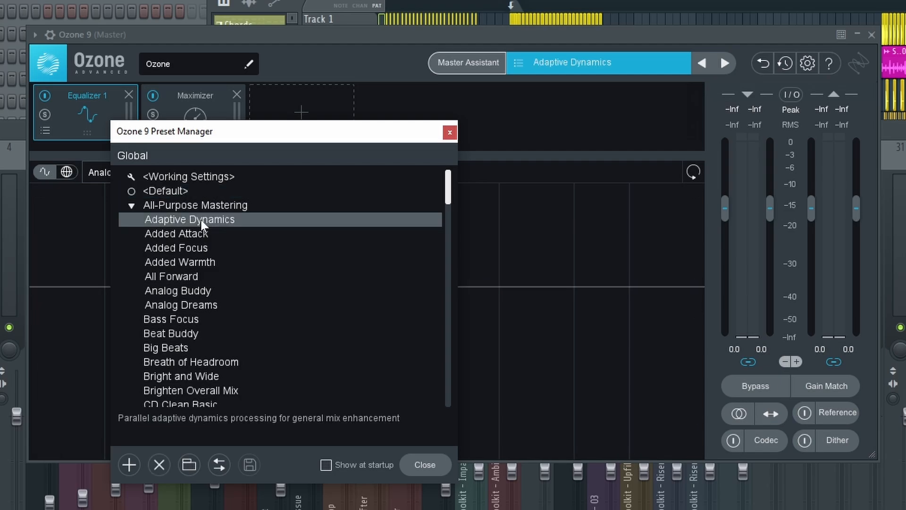
left_click_drag(260, 136, 635, 110)
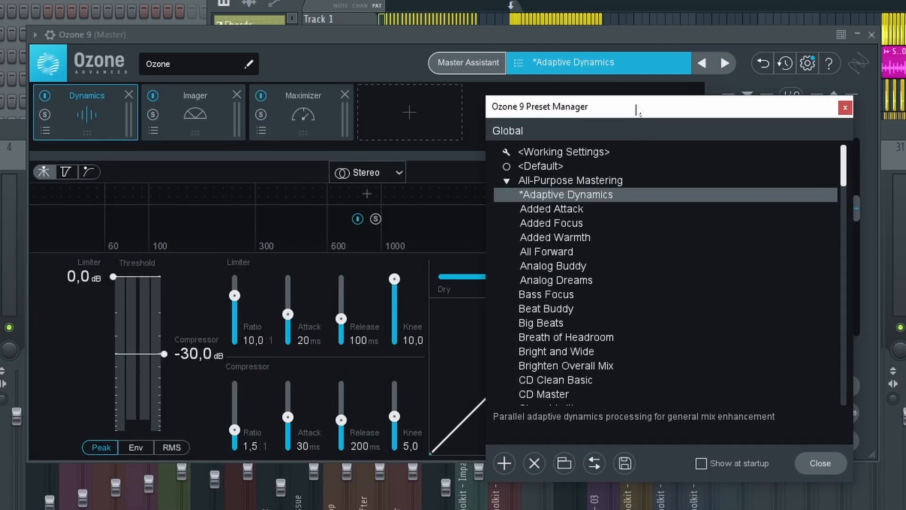
left_click(549, 36)
key("space")
- Audition the mastering presets Added Attack, Added Warmth, All Forward, Analog Buddy and Analog Dreams on the playing song
key("Down")
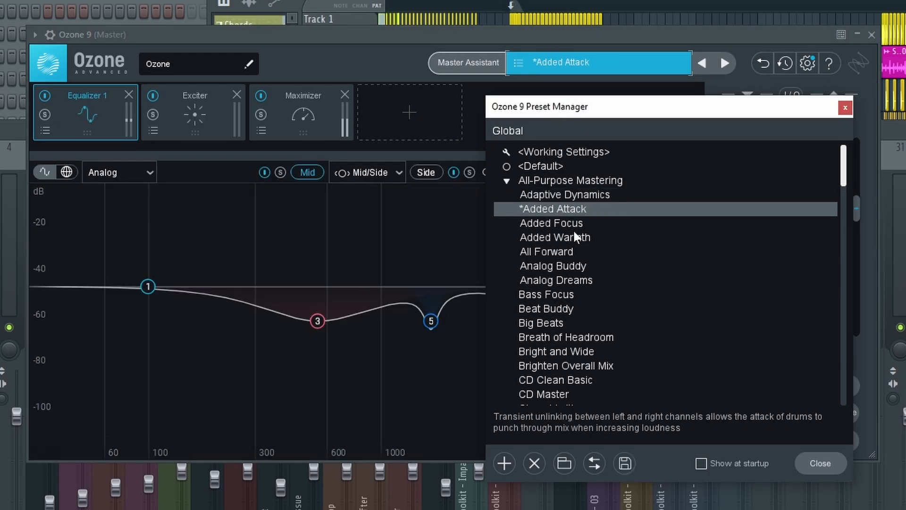
left_click(567, 240)
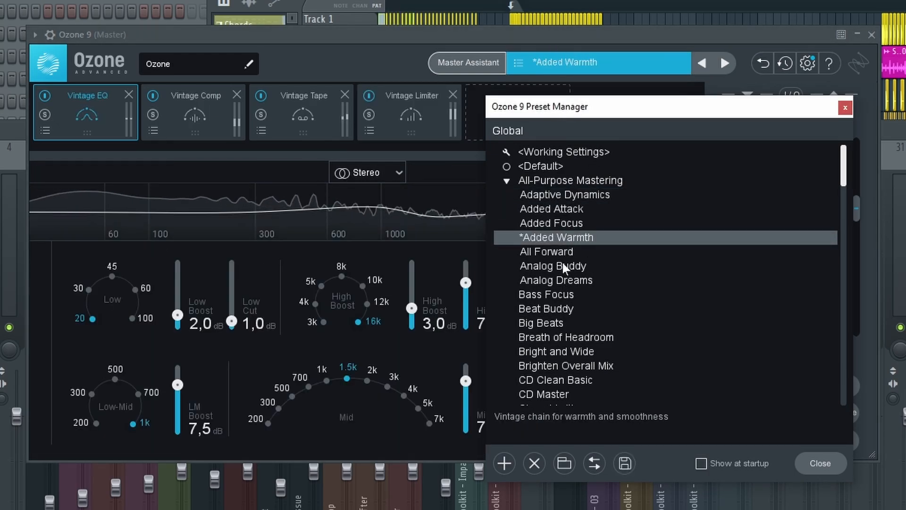
left_click(560, 253)
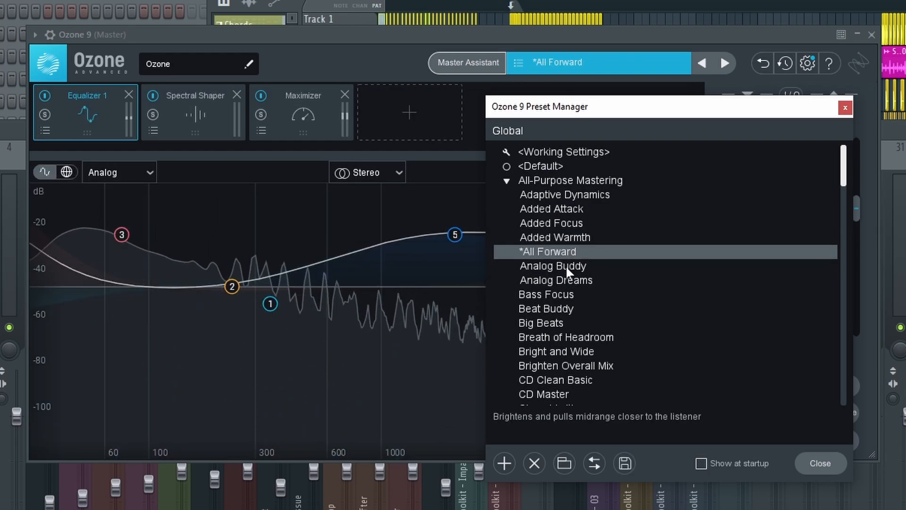
left_click(566, 265)
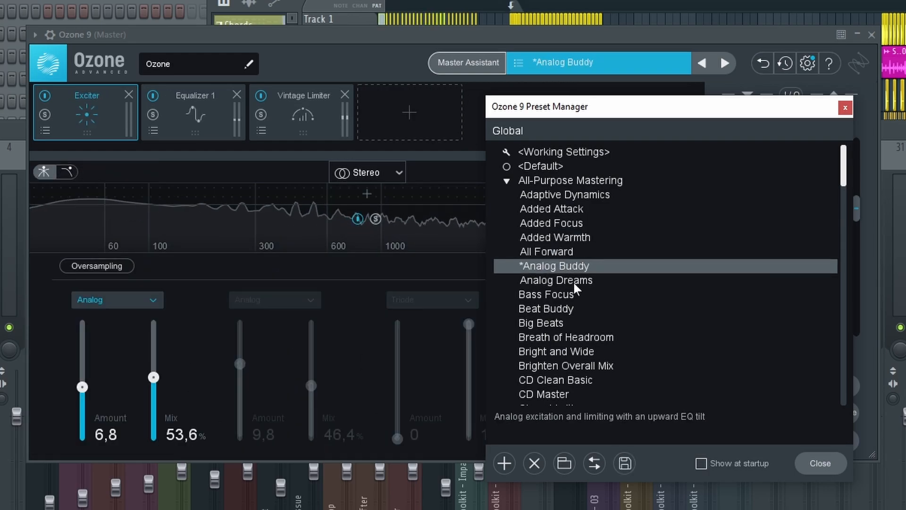
left_click(573, 281)
- Audition the presets CD Clean Basic, CD Master, Brighten Overall Mix and Control Mud on the playing song
scroll(607, 291, "down", 3)
left_click(585, 282)
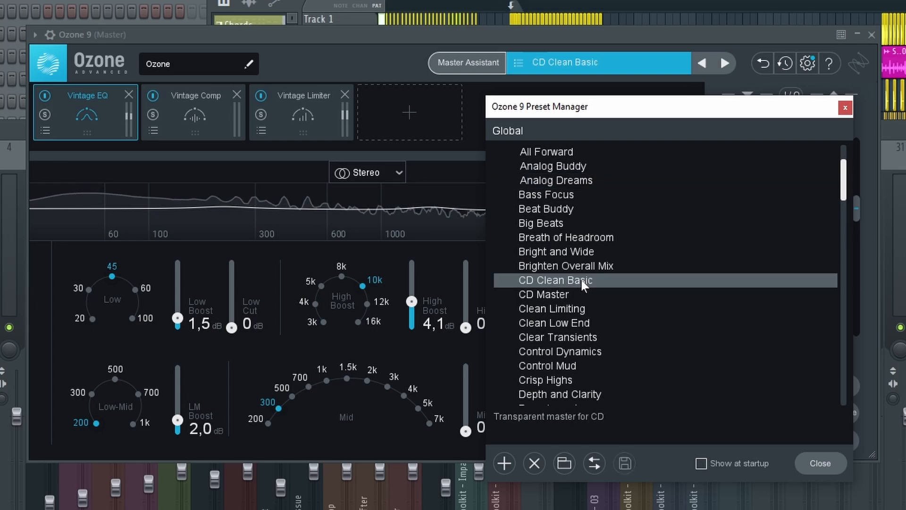
left_click(568, 296)
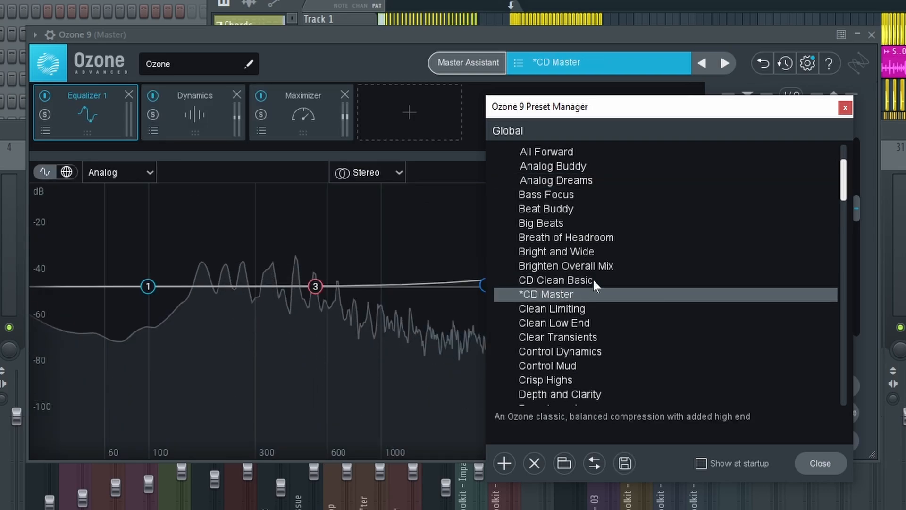
left_click(595, 267)
scroll(603, 293, "down", 2)
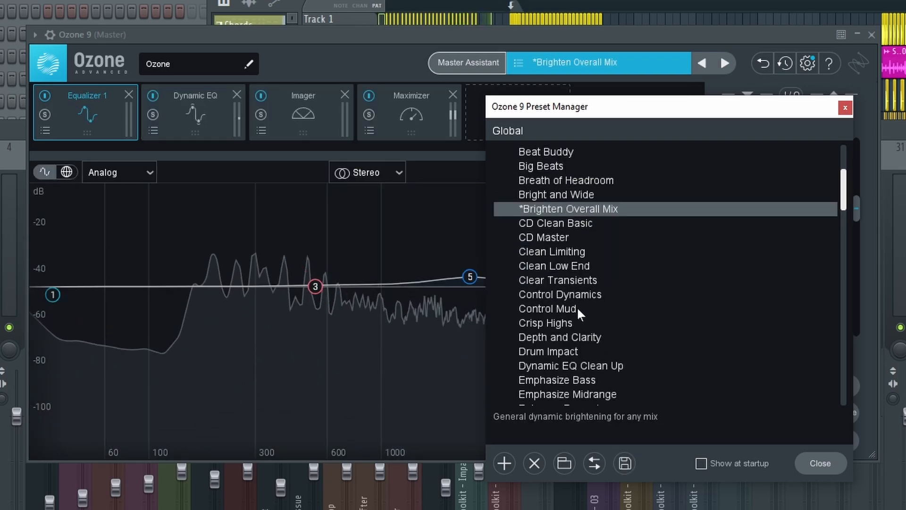
left_click(569, 309)
scroll(614, 295, "down", 3)
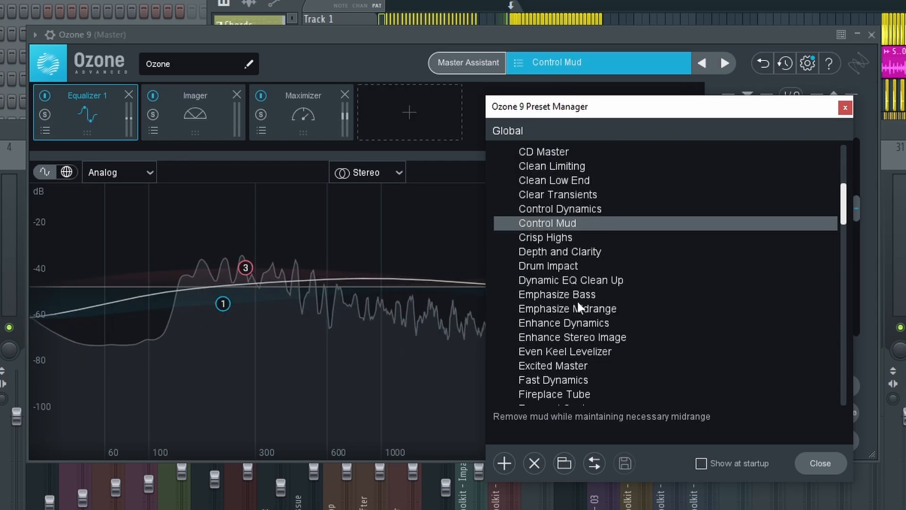
- Load the Emphasize Bass preset in Ozone and close the preset manager
left_click(585, 295)
scroll(609, 309, "down", 4)
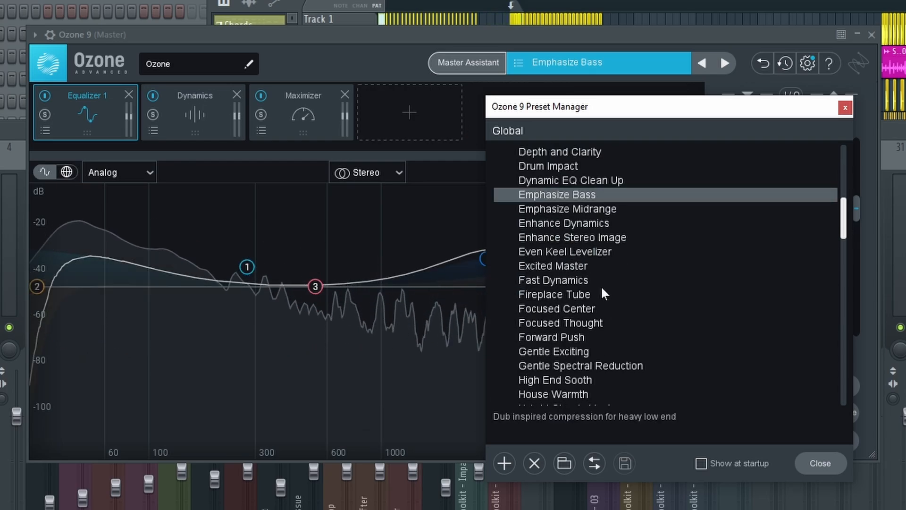
left_click(821, 463)
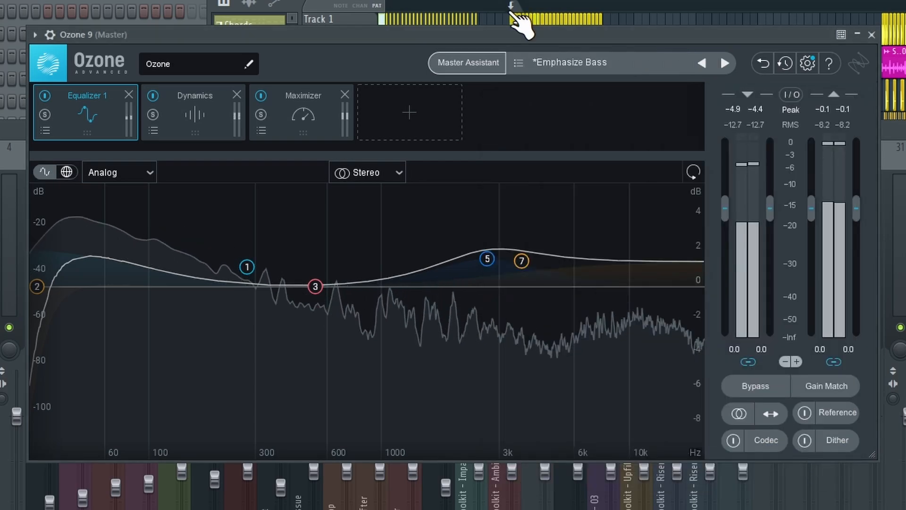
- Reposition the Ozone window over the mixer, play the song briefly to hear the Equalizer at work and stop playback
left_click_drag(528, 35, 543, 41)
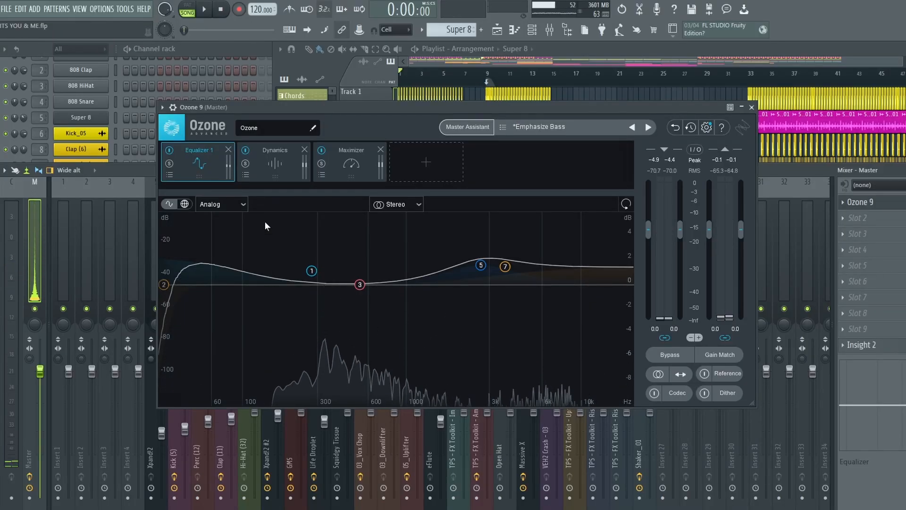
left_click_drag(429, 105, 413, 120)
key("space")
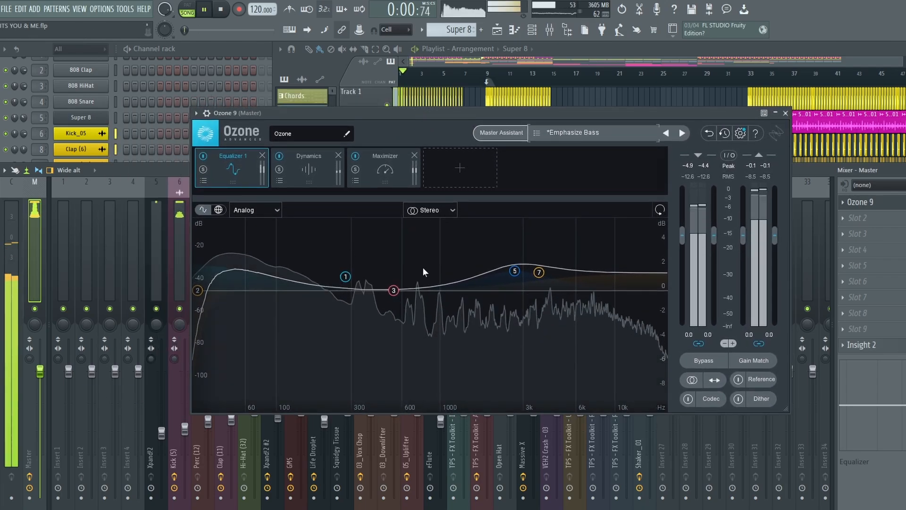
key("space")
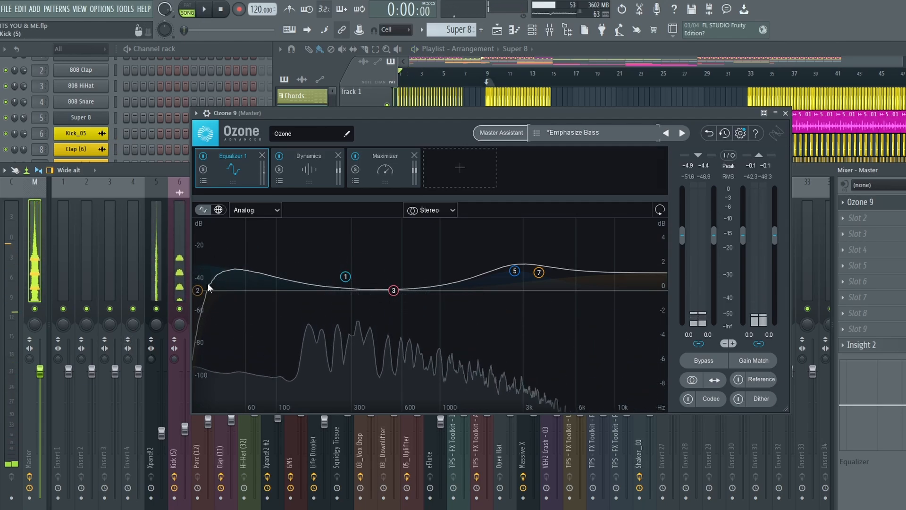
- Look at Ozone's Dynamics module, open the Maximizer and lower its threshold to -4.8 dB while the song plays
left_click(301, 177)
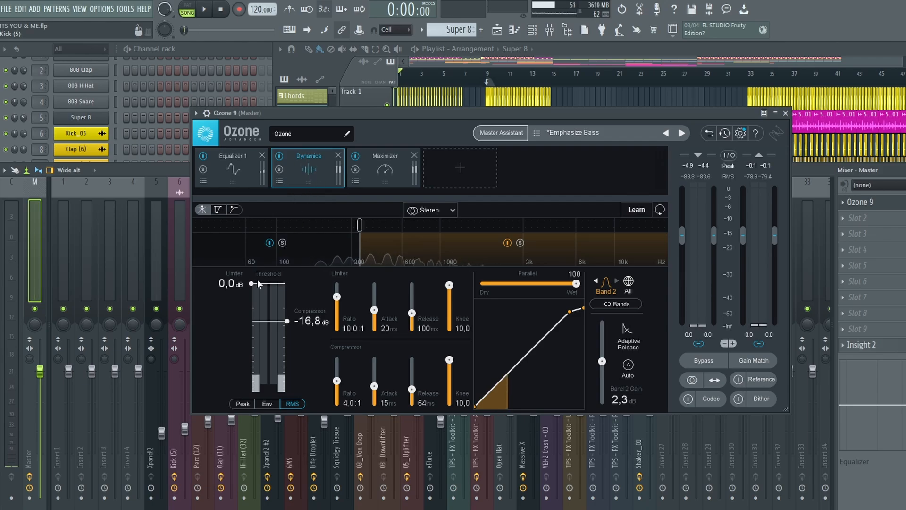
left_click(368, 185)
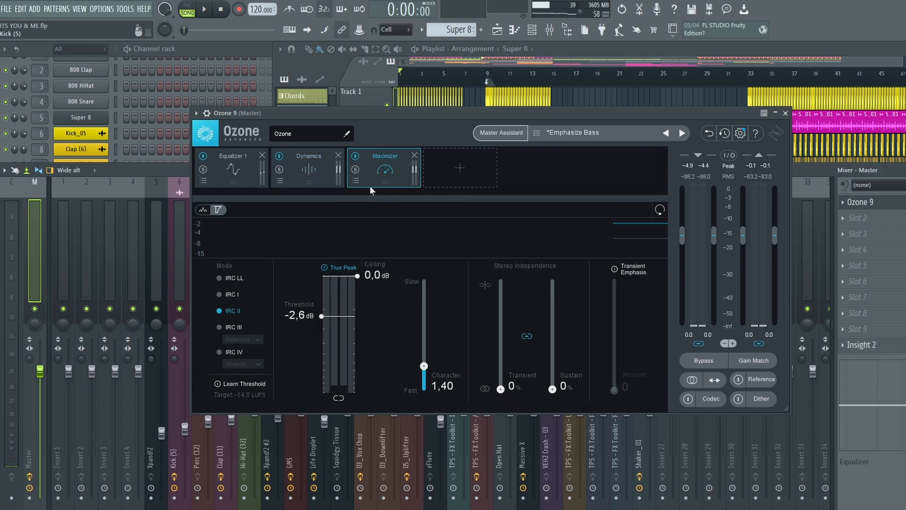
key("space")
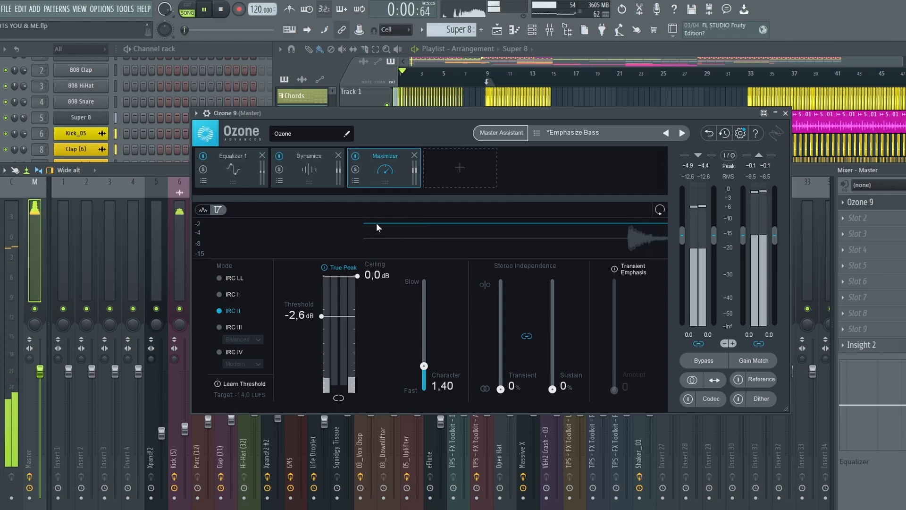
left_click_drag(322, 318, 322, 340)
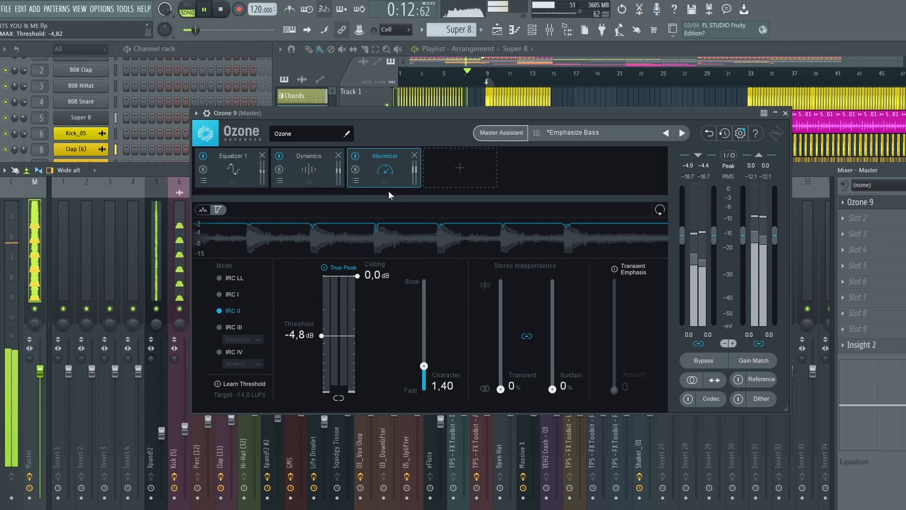
- Stop playback, add an Imager module to the Ozone chain and place it before the Maximizer
key("space")
left_click(451, 176)
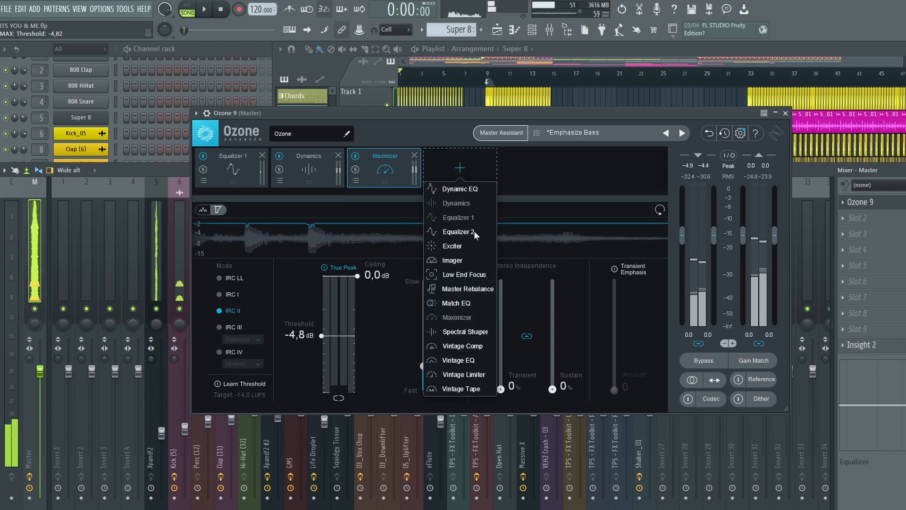
left_click(454, 260)
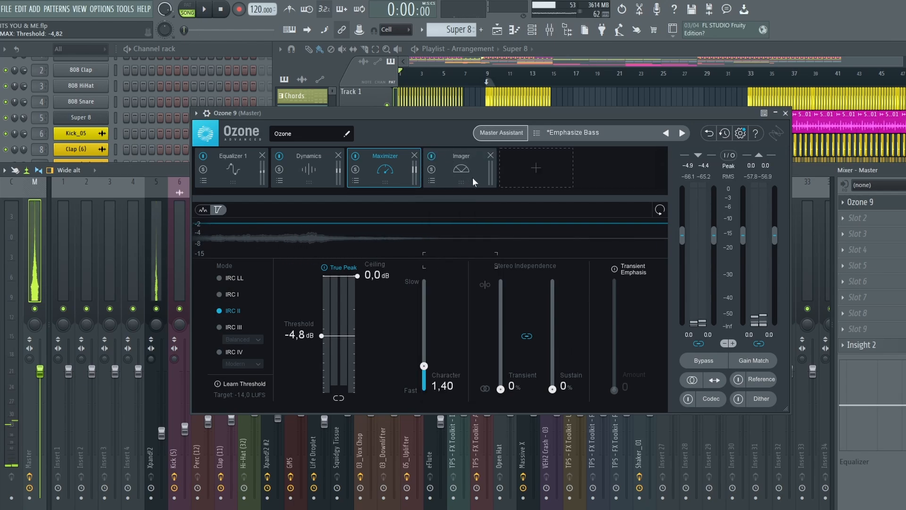
left_click_drag(472, 178, 398, 171)
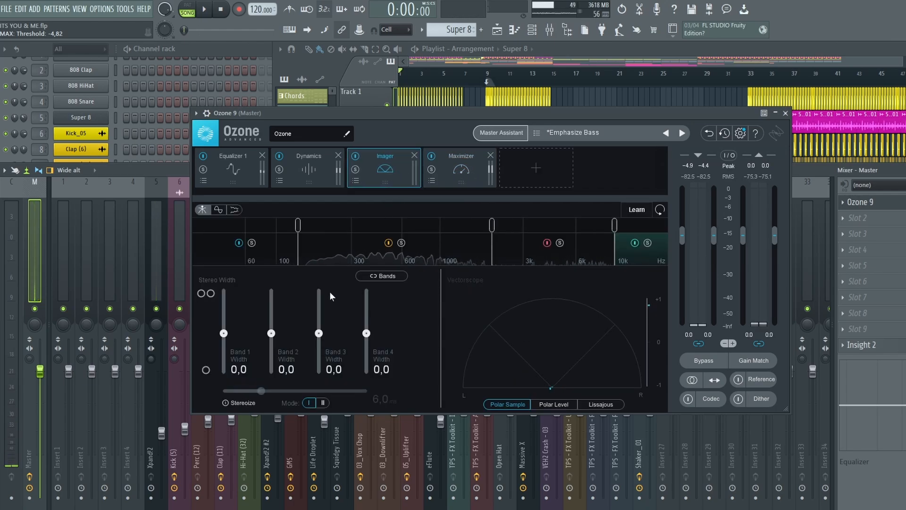
- With the song playing, set the Imager widths to -59.5 for Band 1, 43.0 for Band 2 and 60.8 for Band 3, and learn the crossovers
key("space")
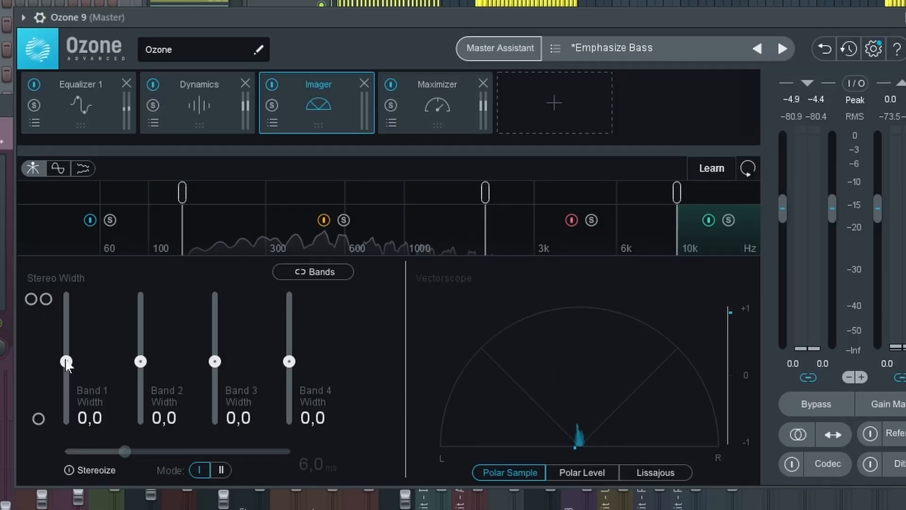
left_click_drag(66, 363, 67, 376)
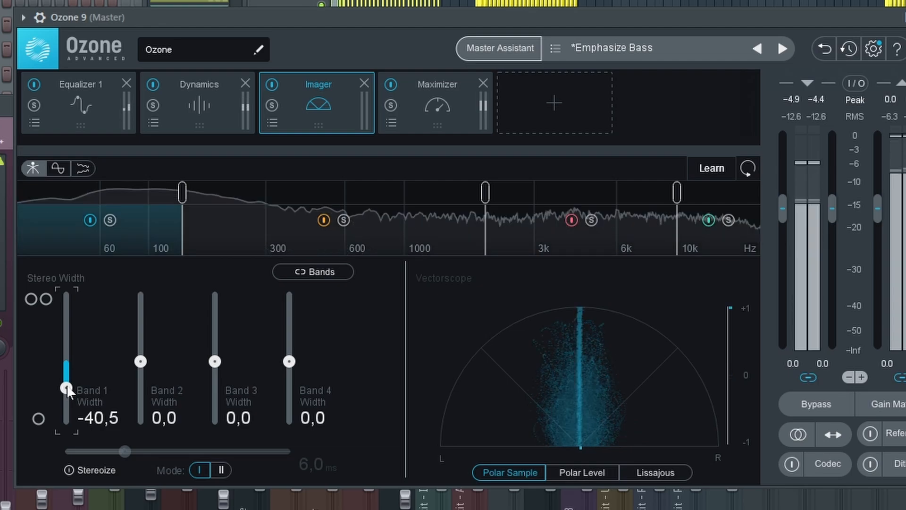
left_click_drag(68, 389, 69, 400)
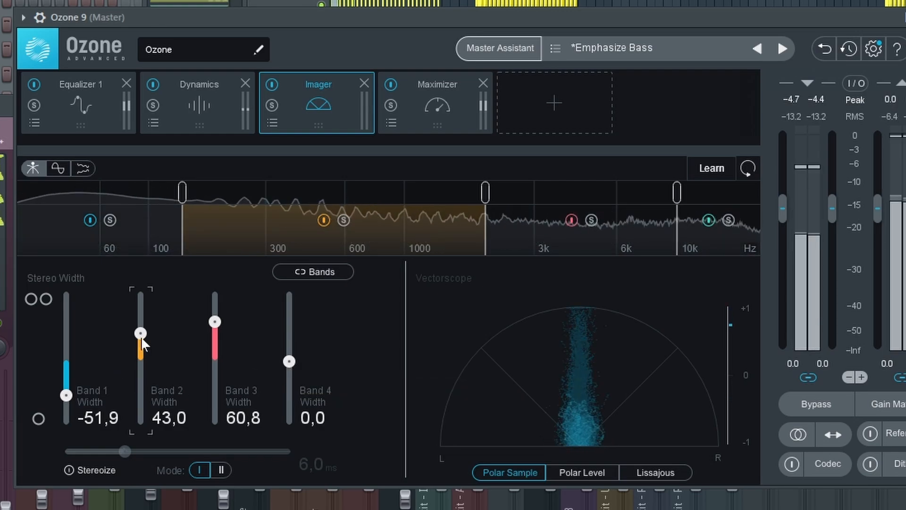
left_click_drag(66, 395, 66, 401)
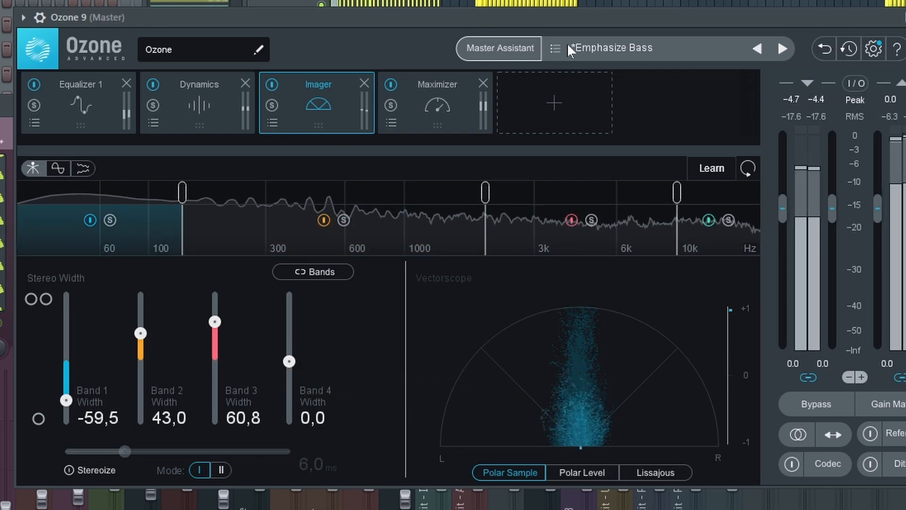
left_click_drag(569, 18, 478, 24)
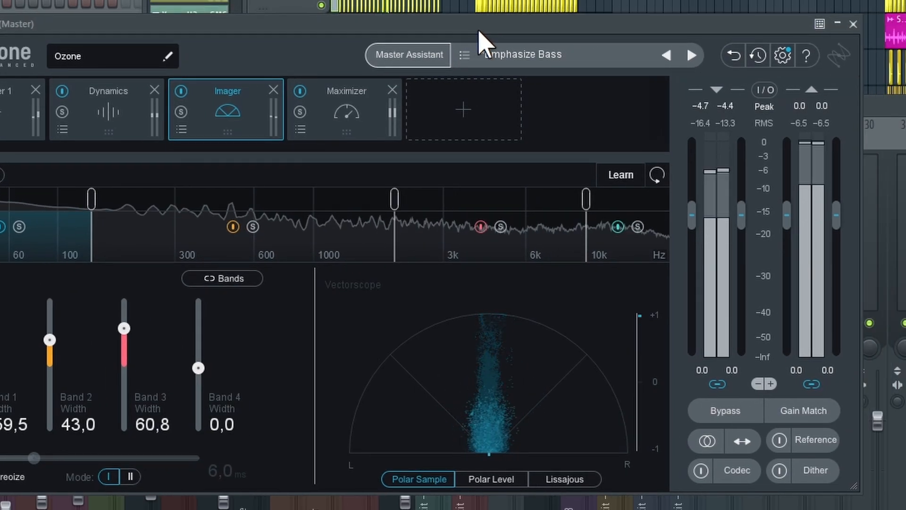
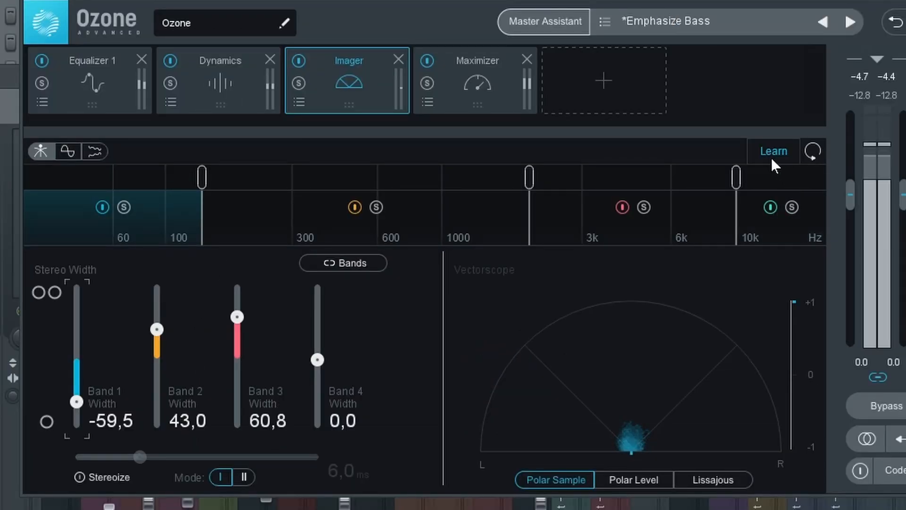
left_click(770, 152)
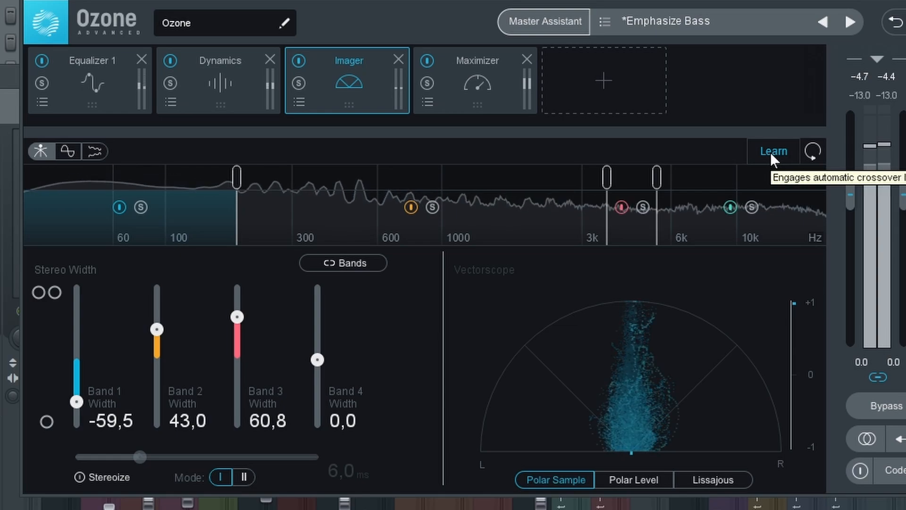
- Add a Low End Focus module and place it between Dynamics and Imager
left_click(635, 75)
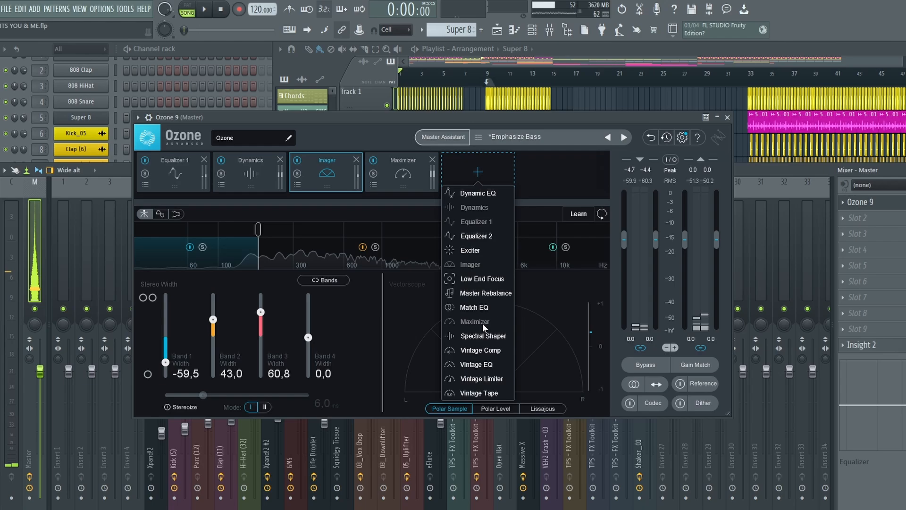
left_click(491, 278)
left_click_drag(482, 183, 431, 181)
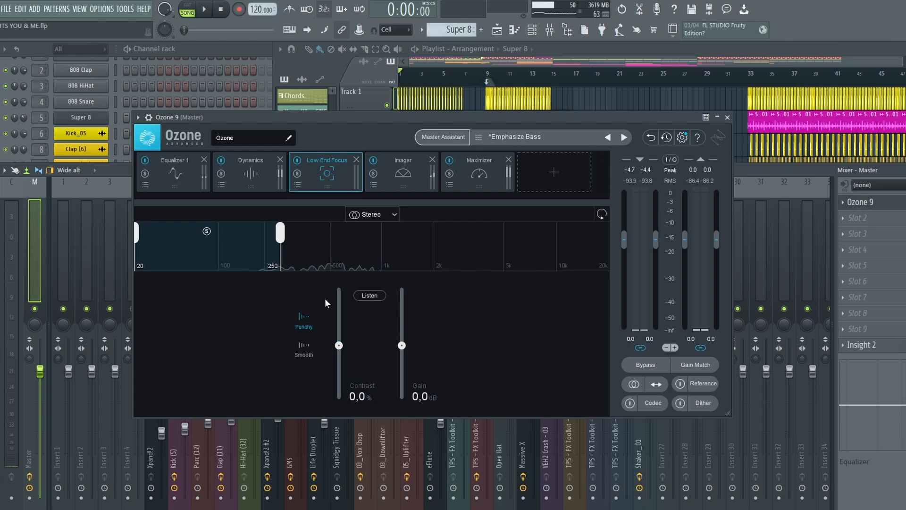
left_click_drag(379, 116, 378, 120)
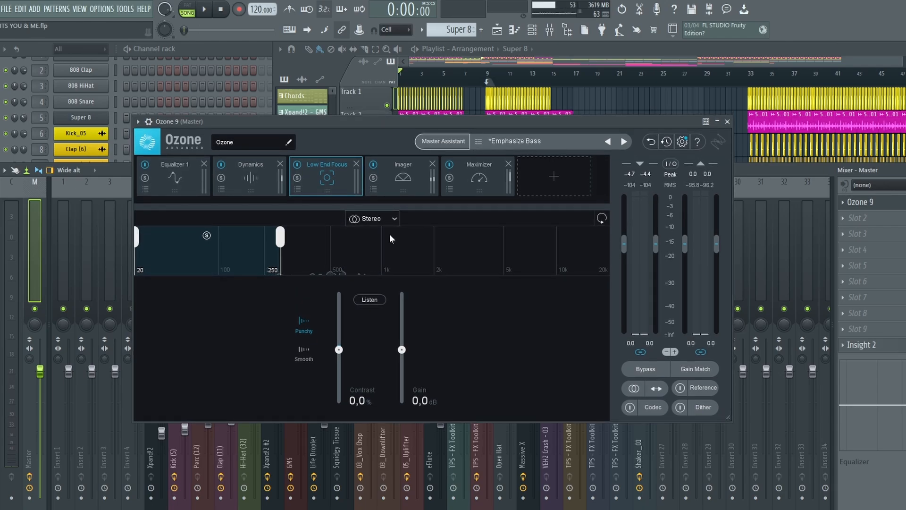
- Play the song and set Low End Focus Contrast to 76.9% and Gain to 4.4 dB, soloing the difference signal to compare
key("space")
left_click_drag(402, 349, 406, 308)
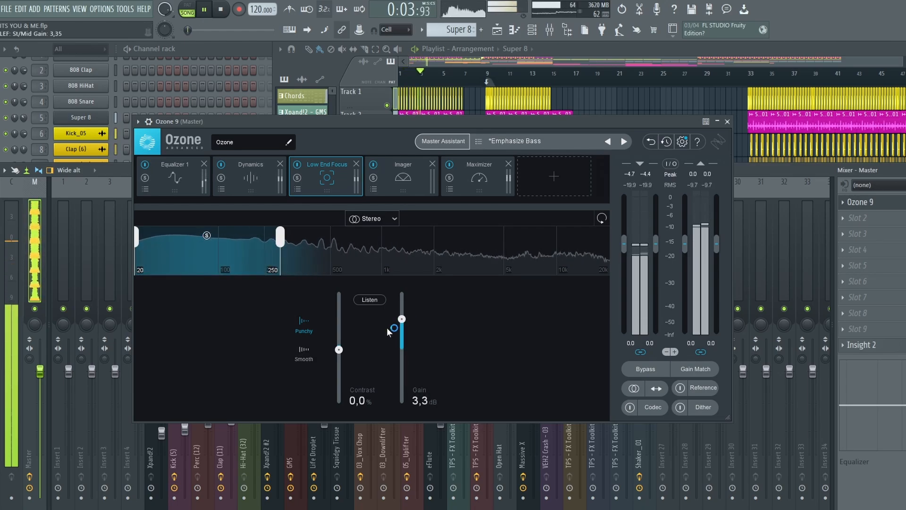
mouse_move(339, 347)
left_mouse_down()
mouse_move(340, 308)
mouse_move(344, 373)
left_mouse_up()
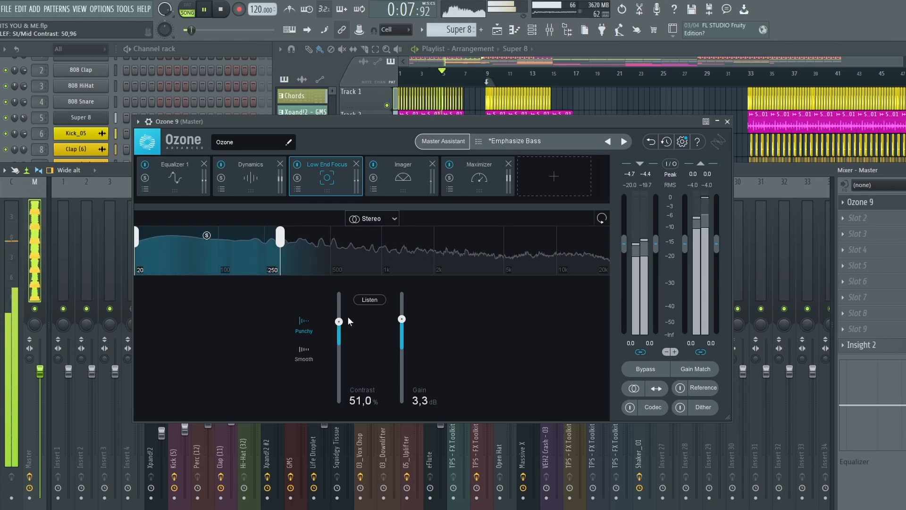
left_click_drag(350, 321, 347, 310)
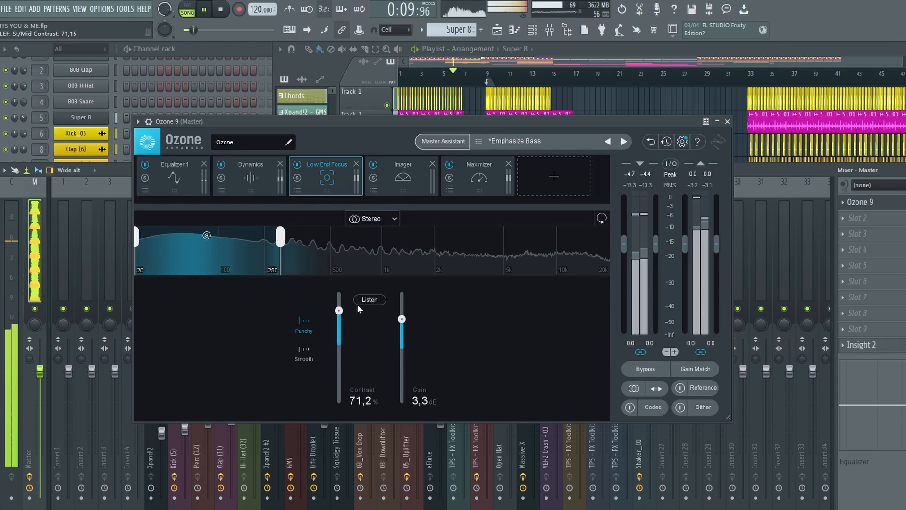
left_click(369, 300)
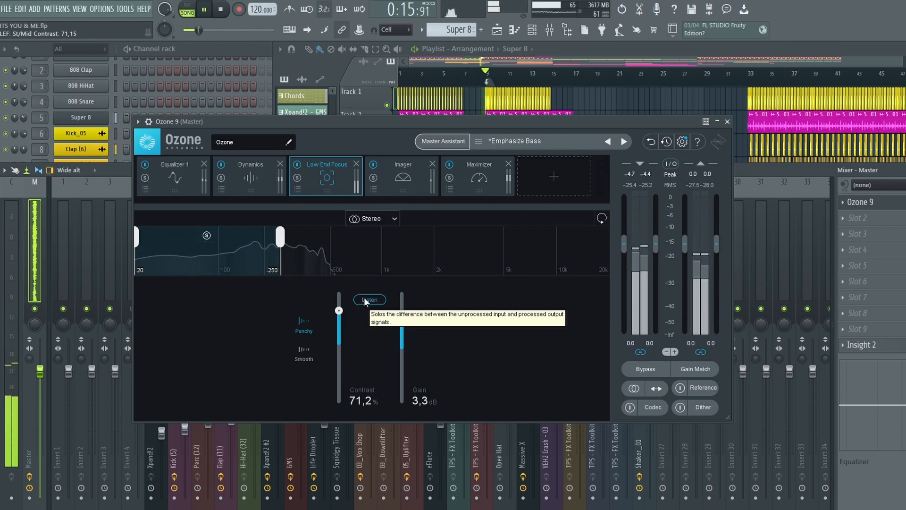
left_click(367, 300)
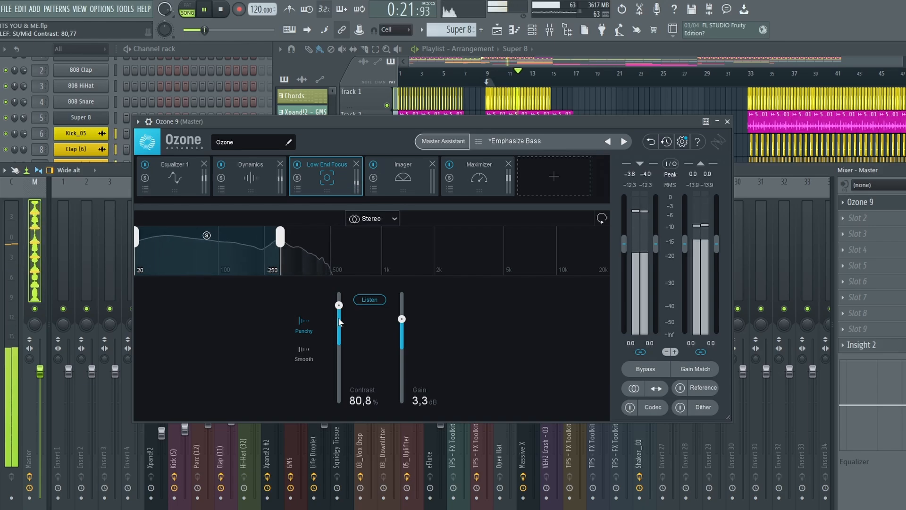
left_click(369, 300)
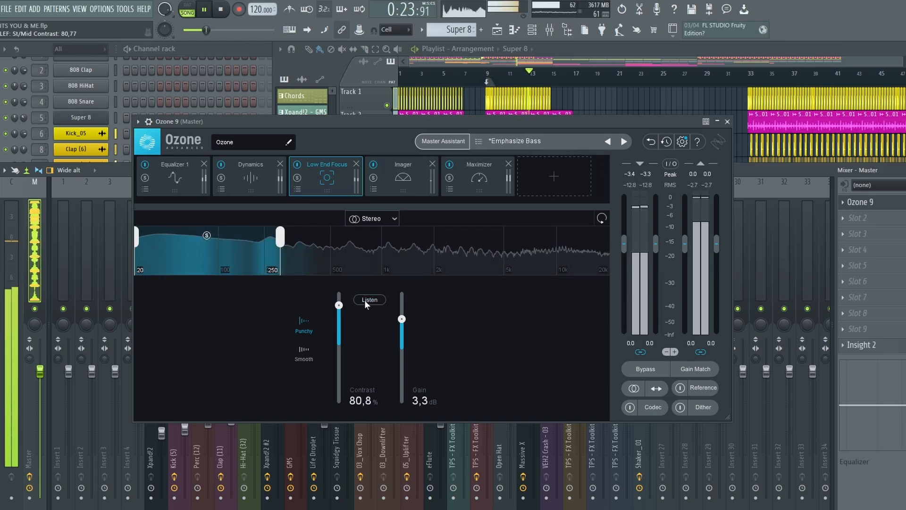
left_click(365, 299)
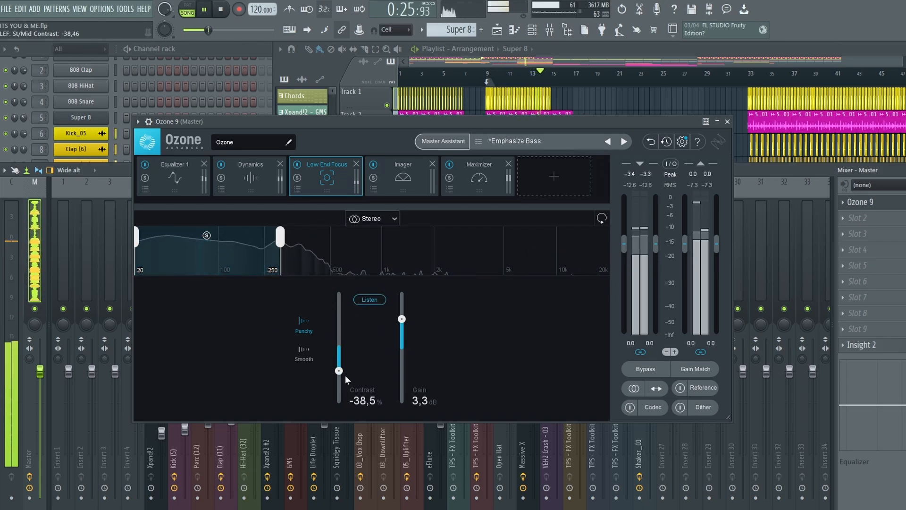
left_click_drag(345, 393, 345, 320)
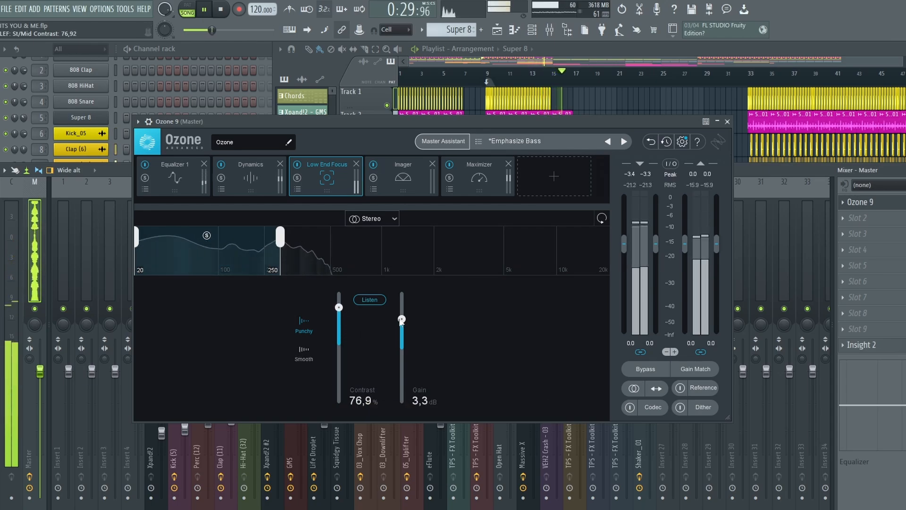
left_click(372, 300)
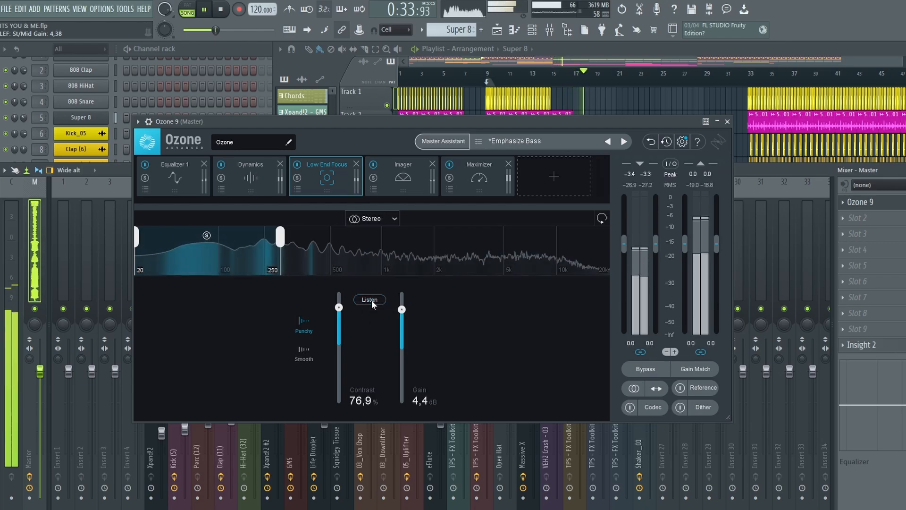
- Replay the song from earlier positions, lower the Low End Focus Gain to 2.1 dB, reposition the Ozone window and stop playback
left_click(453, 78)
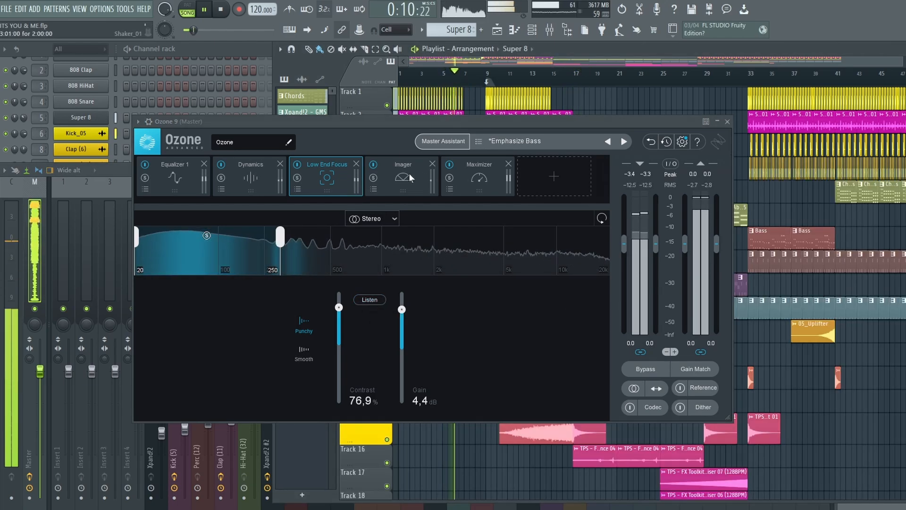
left_click_drag(402, 309, 403, 332)
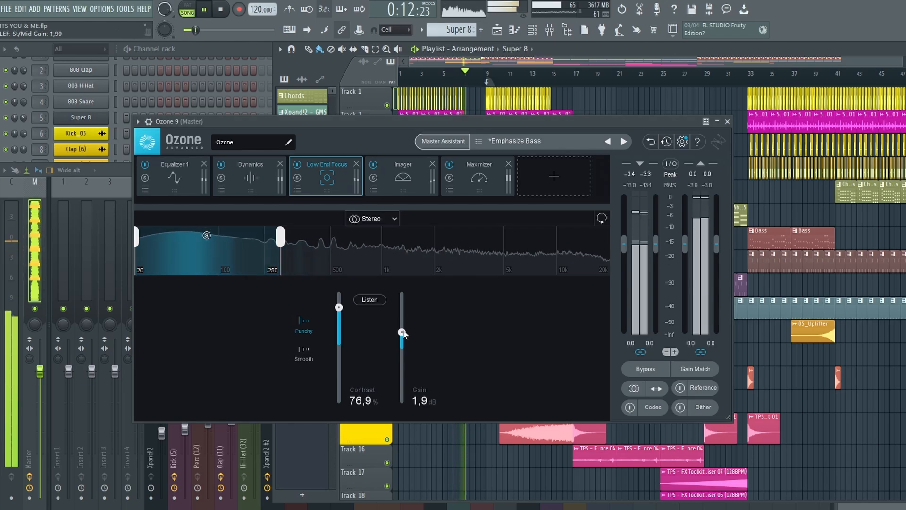
key("space")
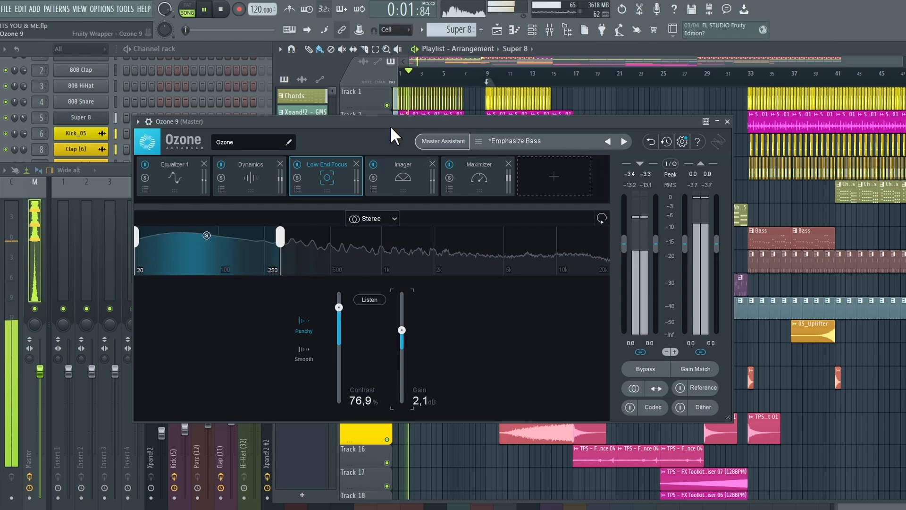
left_click_drag(319, 122, 467, 121)
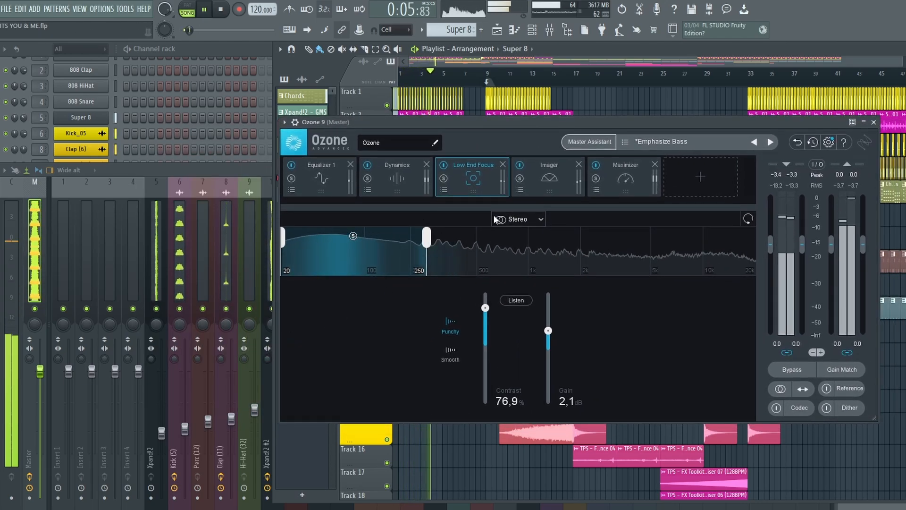
left_click_drag(559, 120, 510, 122)
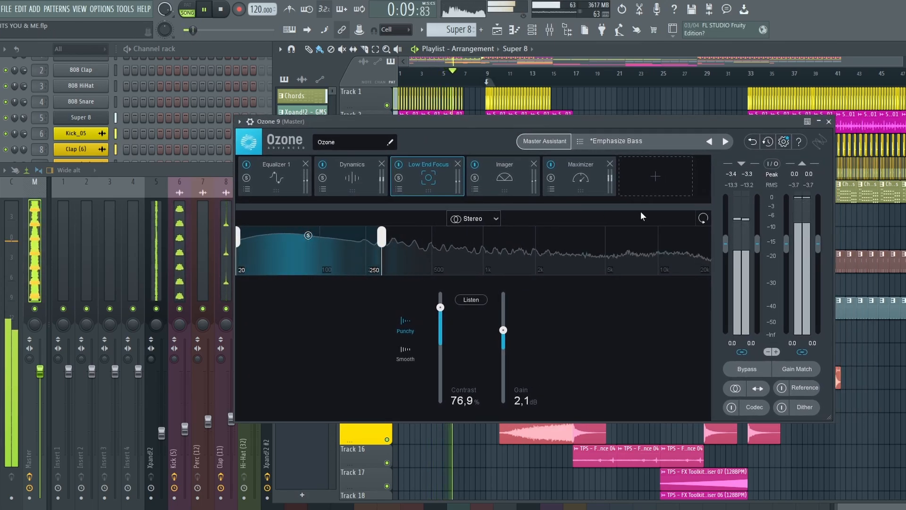
key("space")
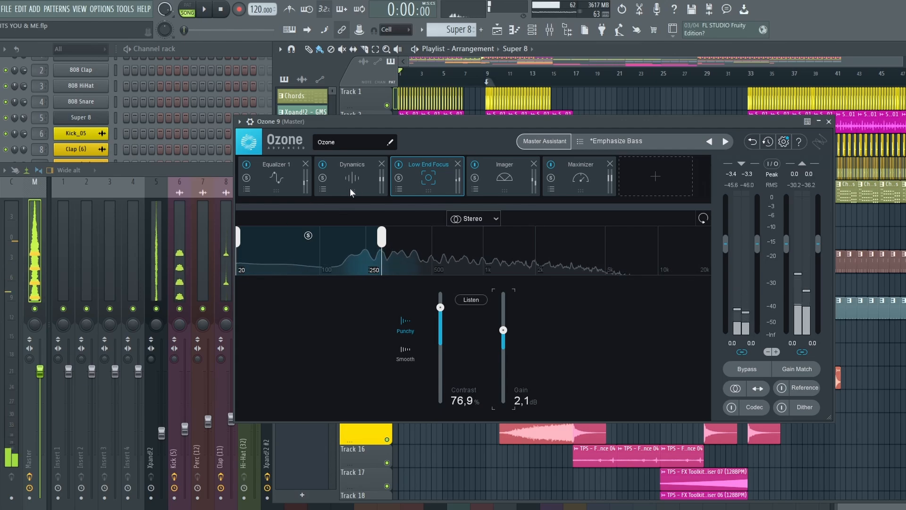
- View the Dynamics module, add a Dynamic EQ to the chain and place it before the Maximizer
left_click(350, 188)
left_click(664, 182)
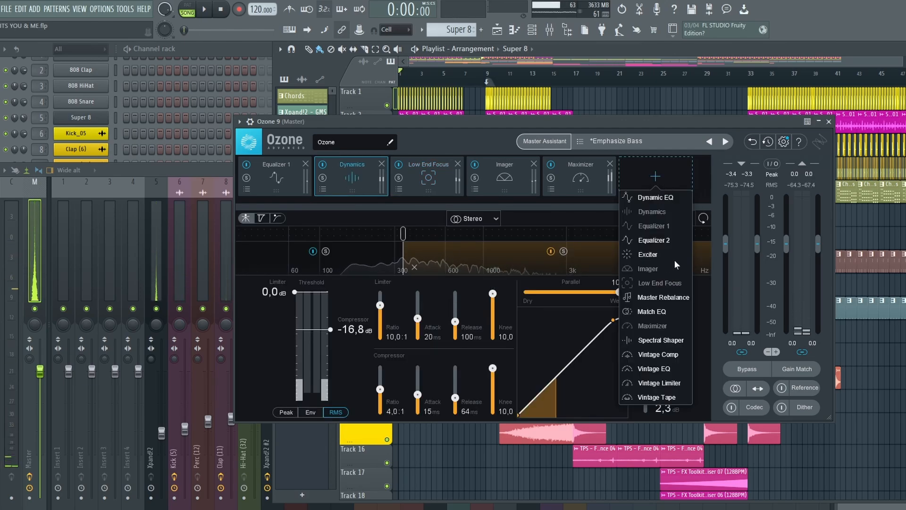
left_click(665, 198)
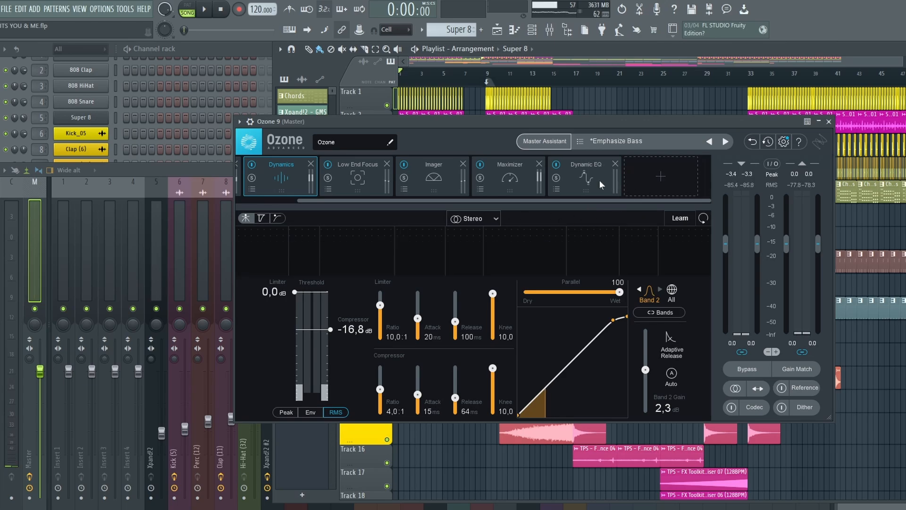
left_click_drag(599, 180, 528, 192)
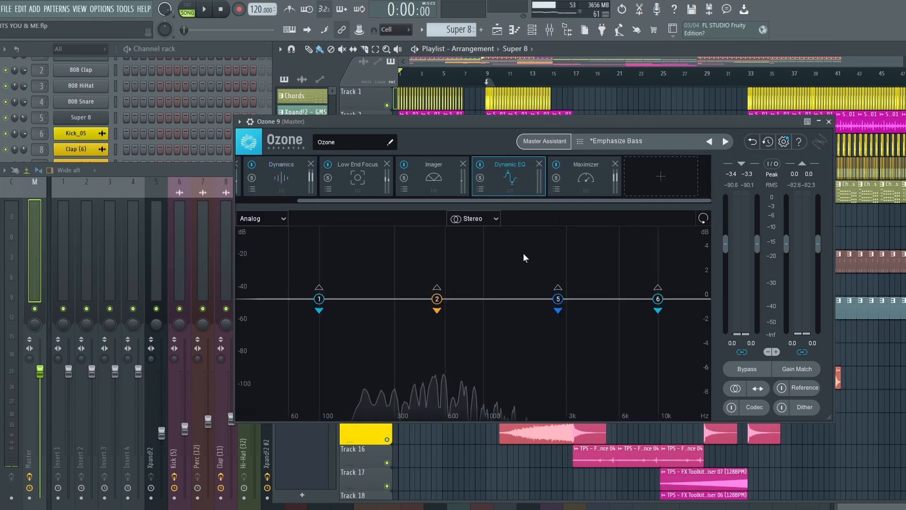
- Play the song and set Dynamic EQ band 1 to 376 Hz with -1.5 dB gain and a -39.5 dB threshold
key("space")
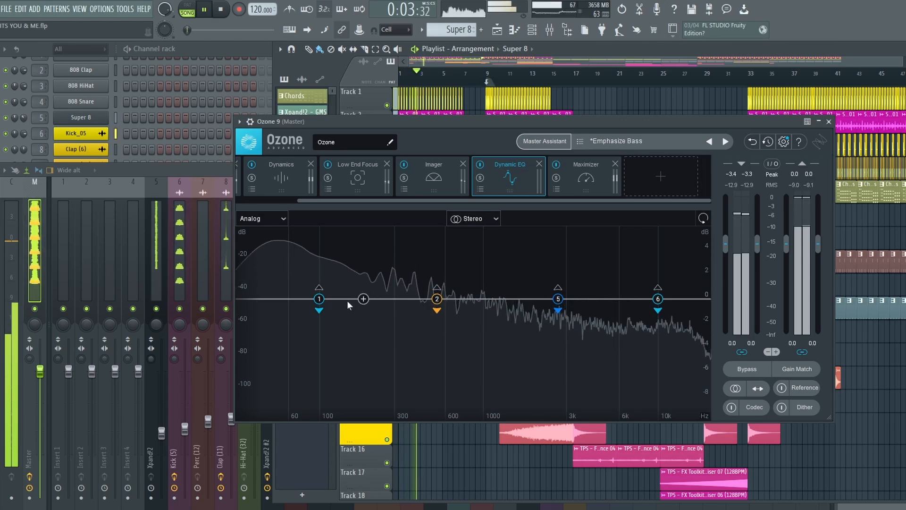
left_click_drag(319, 299, 350, 315)
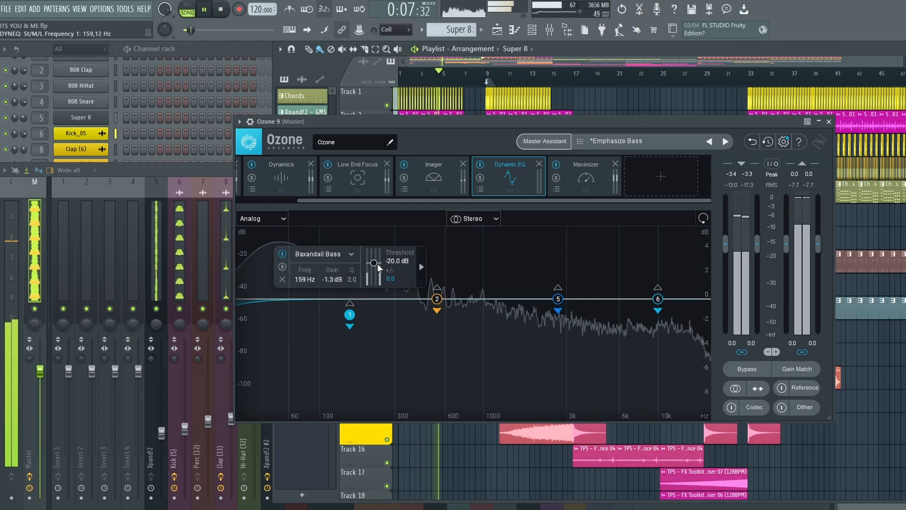
left_click_drag(378, 264, 377, 272)
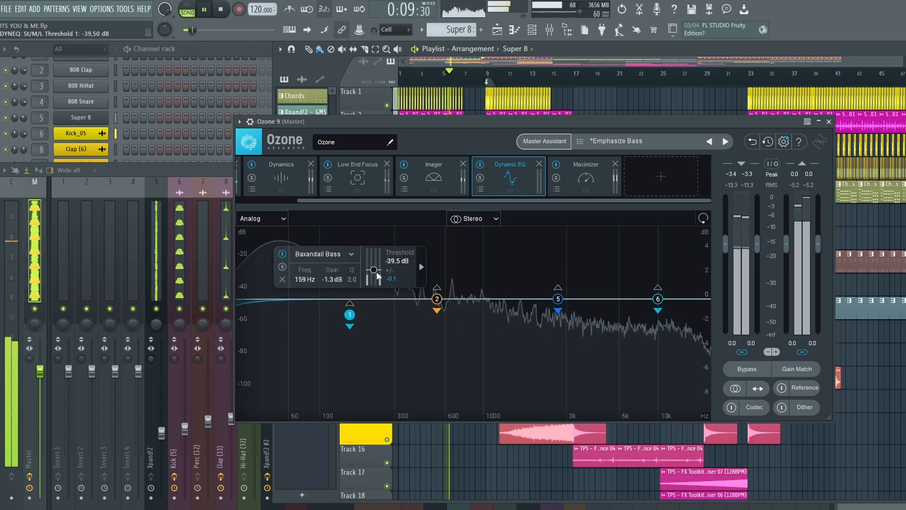
left_click_drag(349, 315, 411, 318)
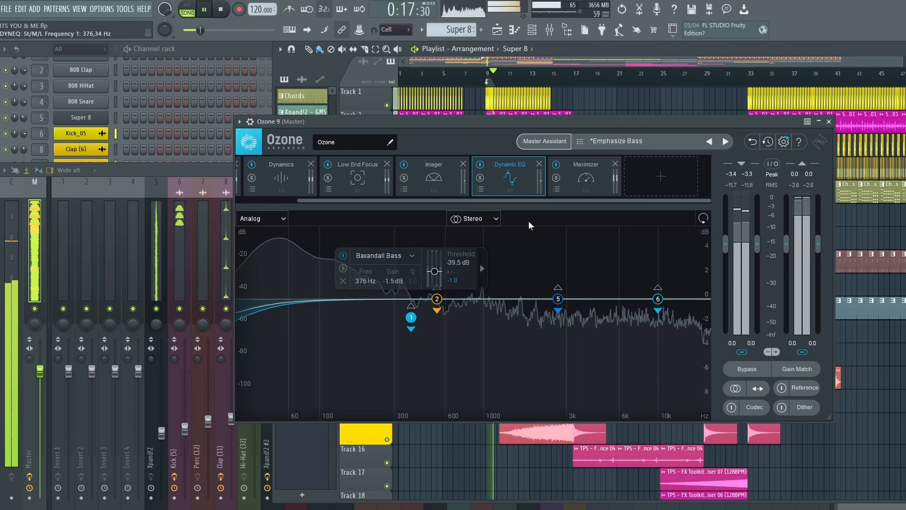
- Stop playback, switch the Dynamic EQ to Mid/Side processing and show the Side channel's bands
key("space")
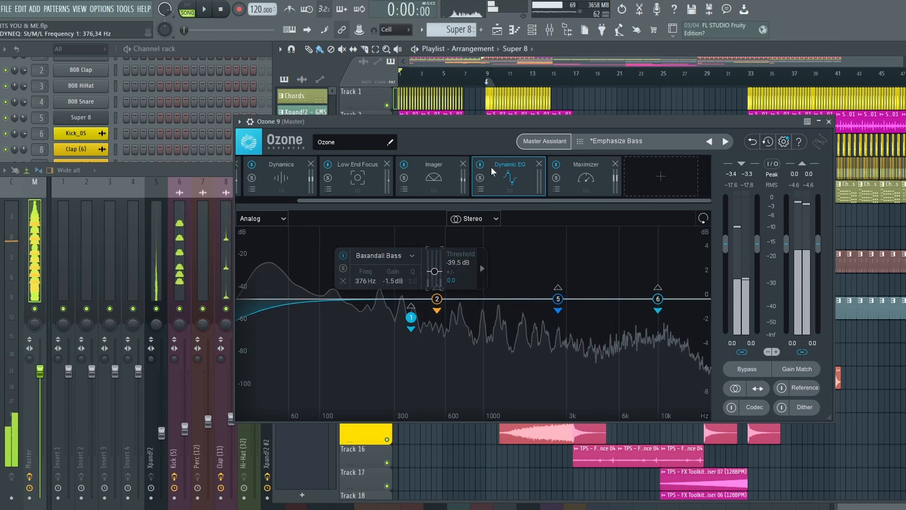
left_click(481, 218)
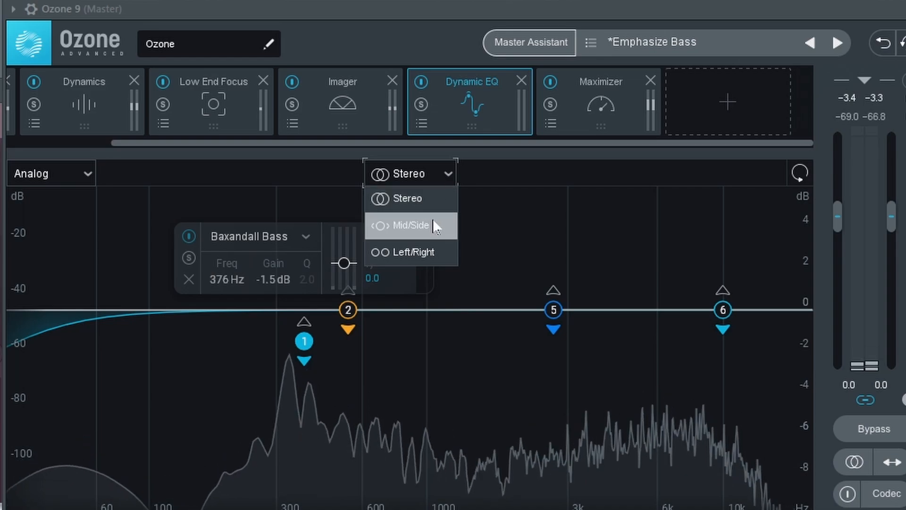
left_click(414, 225)
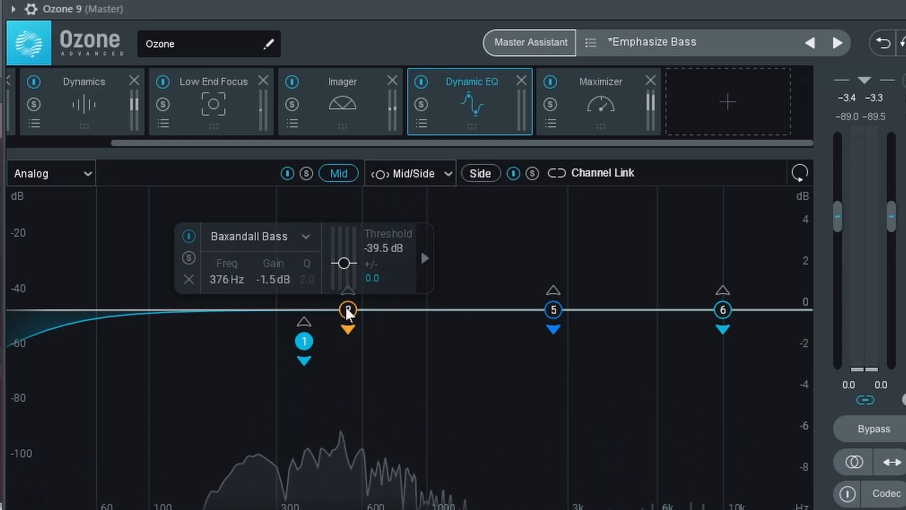
left_click(479, 174)
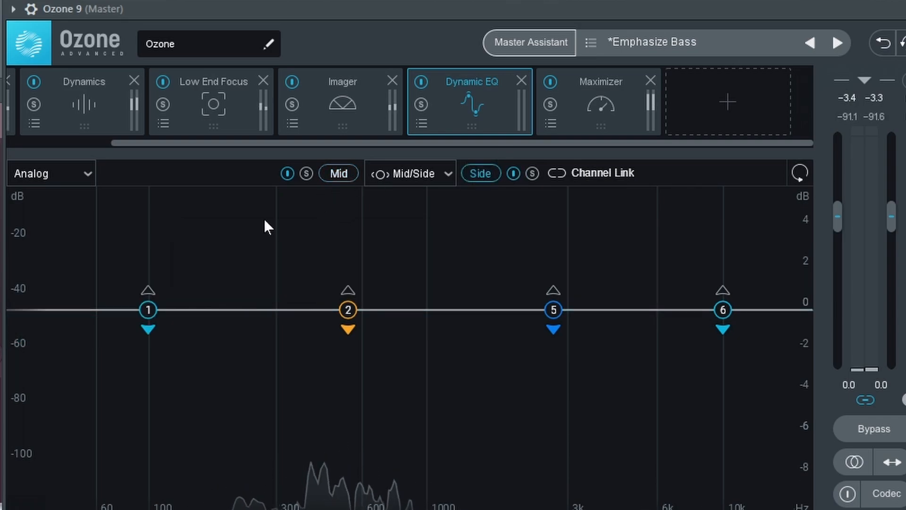
- On the Side channel, set band 1 to 1483 Hz with -2.0 dB gain and band 6 to 4063 Hz with 1.9 dB gain
left_click_drag(723, 310, 630, 281)
left_click_drag(145, 311, 477, 351)
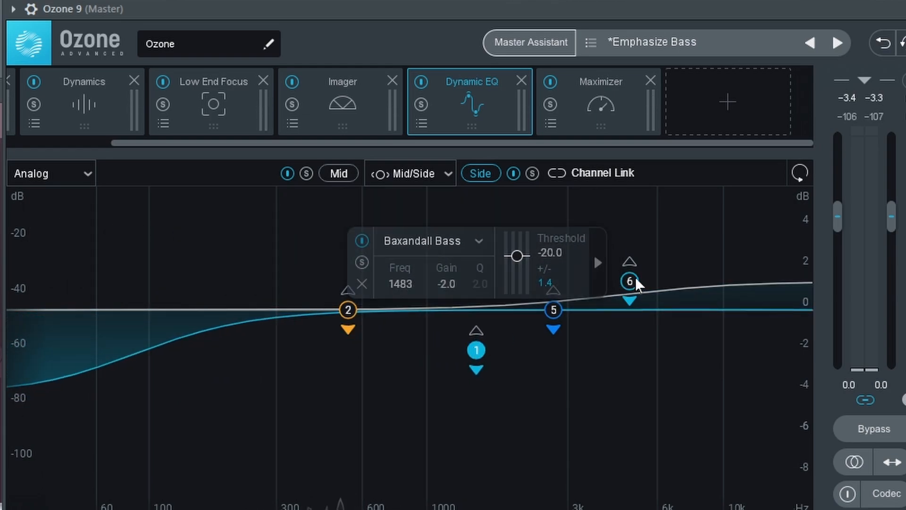
left_click_drag(630, 281, 611, 266)
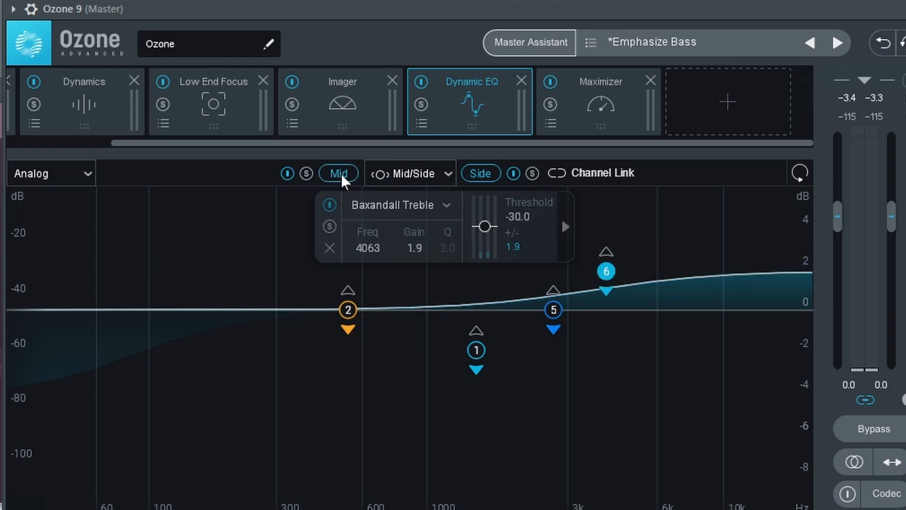
- Play the song with the Mid channel shown, reposition the Ozone window and compare the master with all processing bypassed and active
key("space")
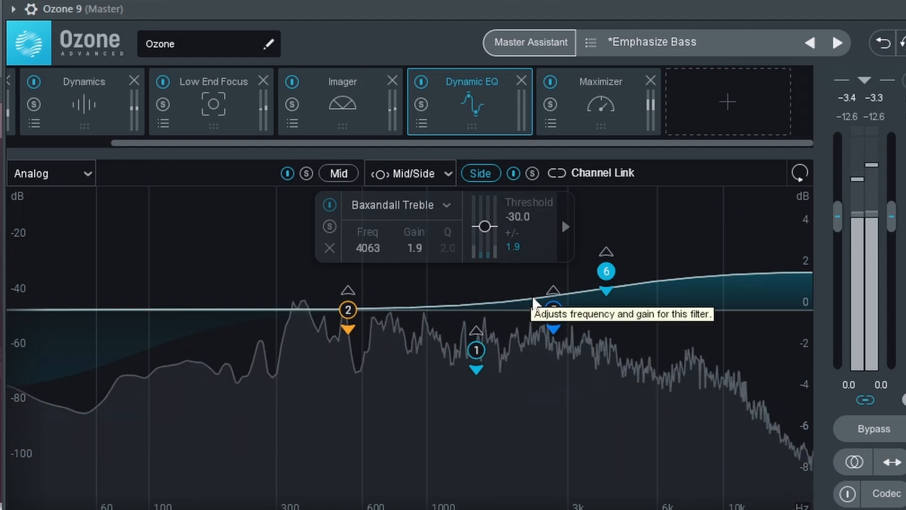
left_click(344, 174)
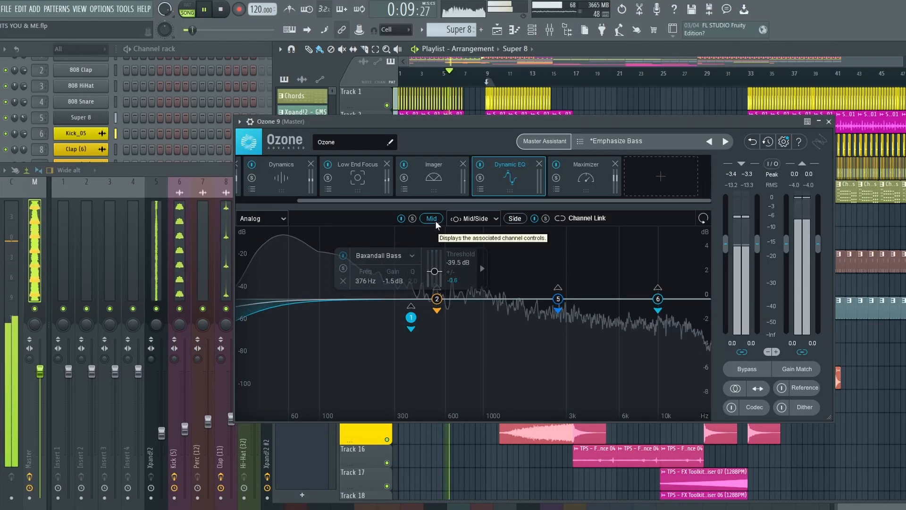
left_click_drag(501, 121, 528, 186)
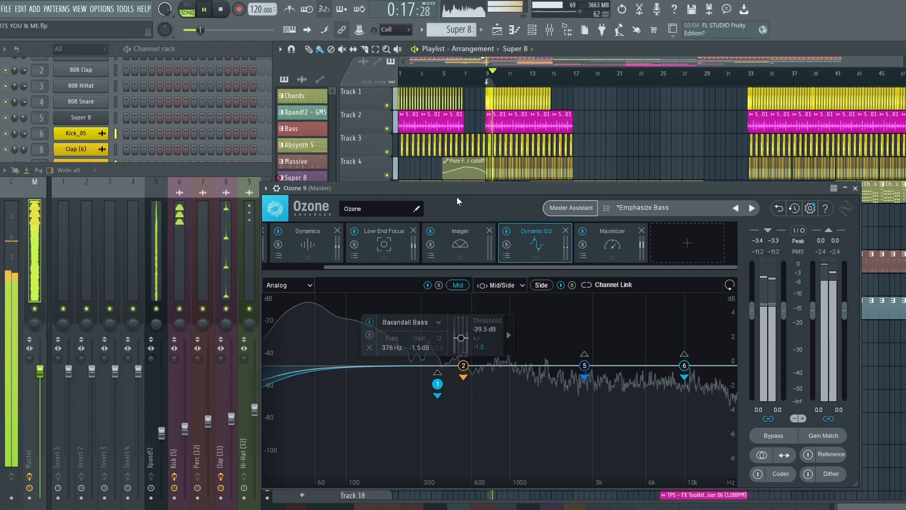
left_click(772, 437)
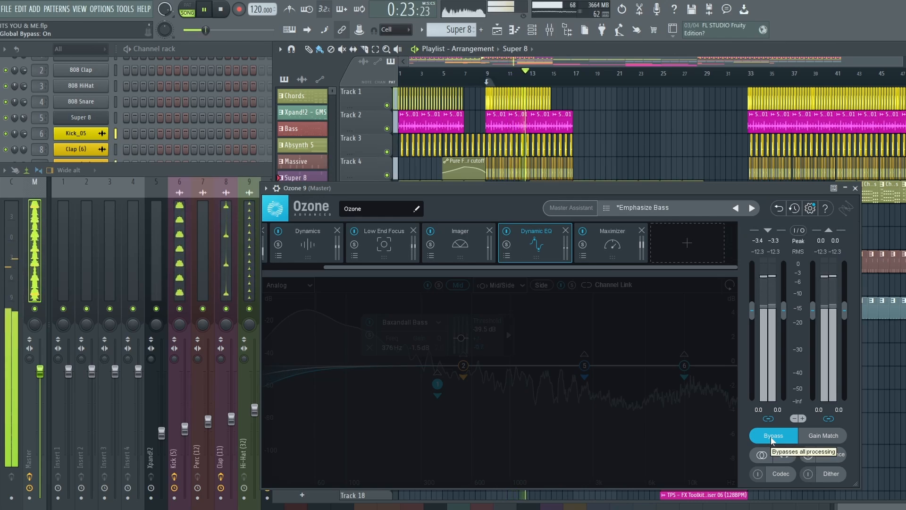
left_click(772, 437)
- Set the Maximizer threshold to -3.0 dB, replay from an earlier position and lower the Kick mixer track to -15.0 dB
left_click(624, 250)
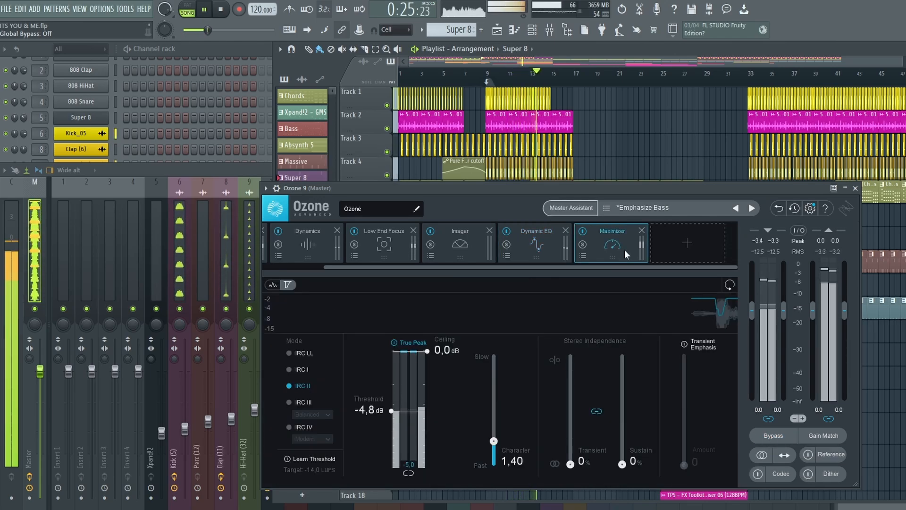
left_click_drag(391, 411, 393, 395)
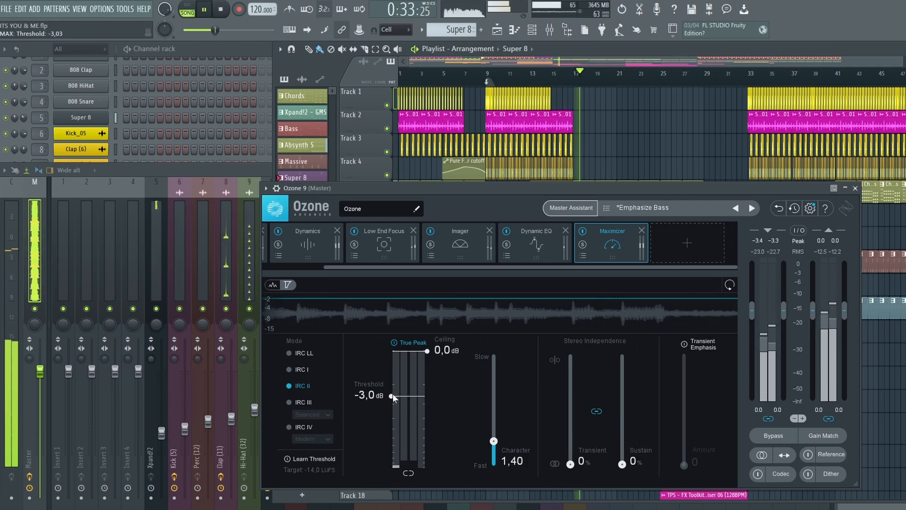
left_click(448, 80)
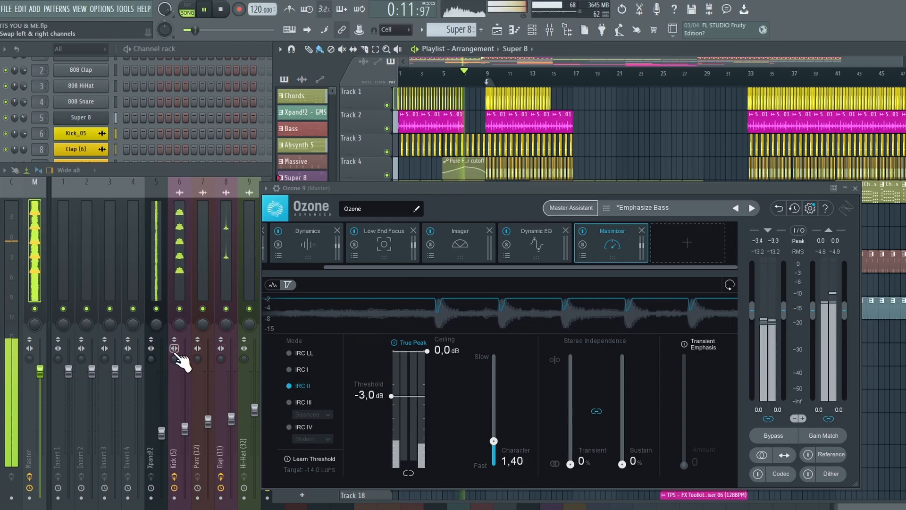
left_click_drag(188, 430, 188, 446)
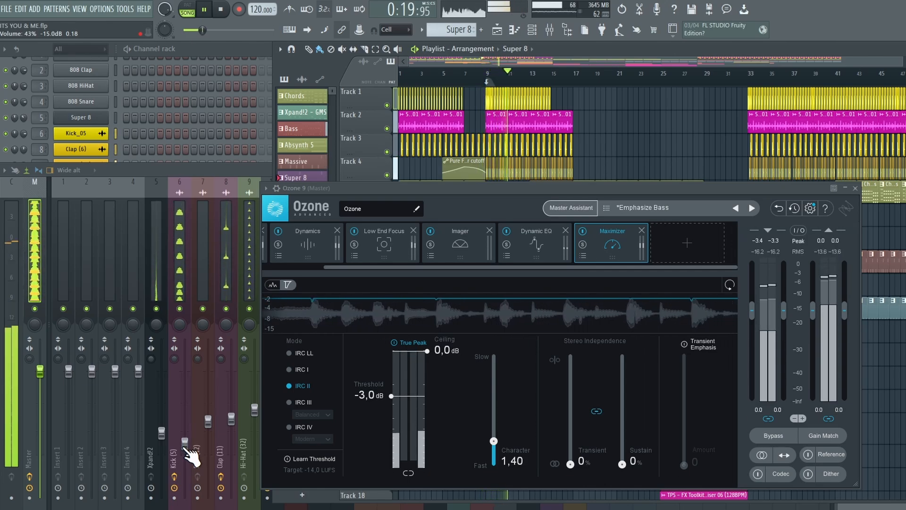
- Reduce the Low End Focus Contrast to 40.4% and Gain to 1.6 dB, and stop playback
left_click(404, 252)
left_click_drag(467, 374, 471, 398)
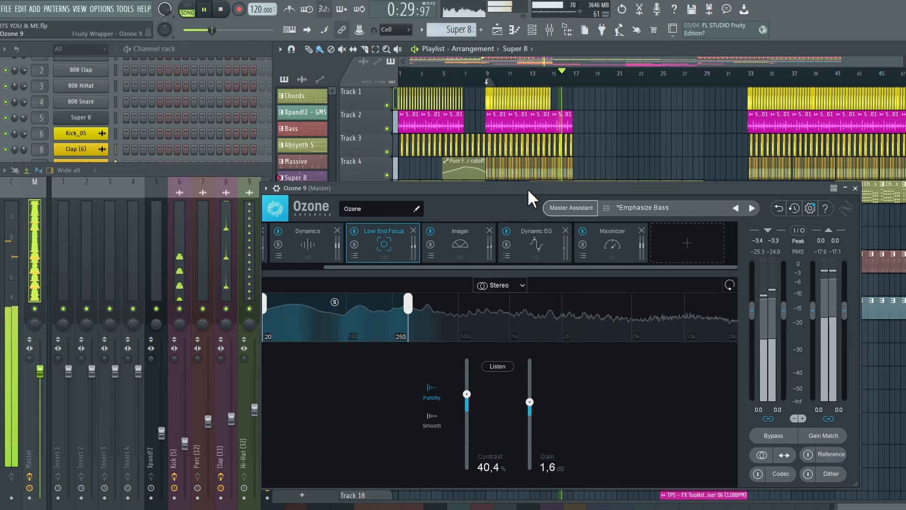
key("space")
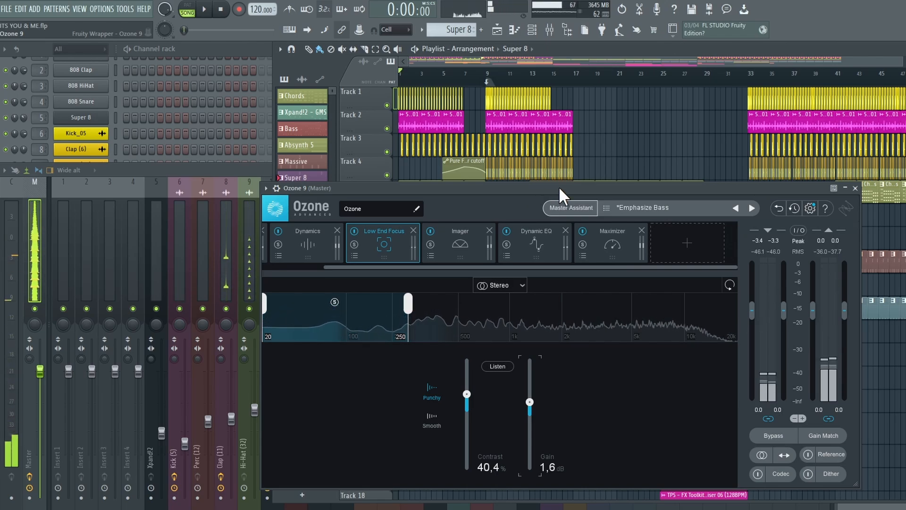